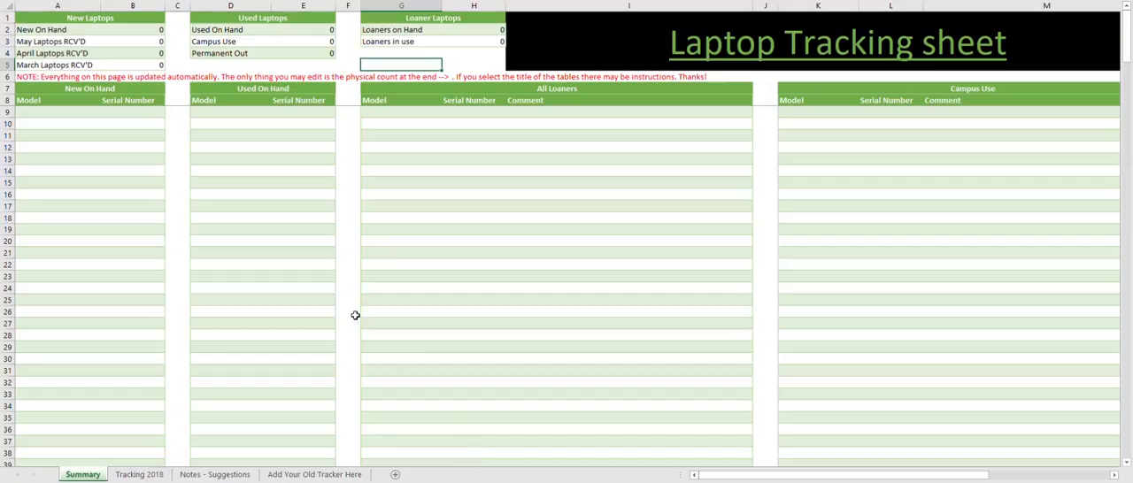
- Read the instruction notes on the New Laptops, Used Laptops and Loaner Laptops headings of the Summary sheet
left_click(105, 18)
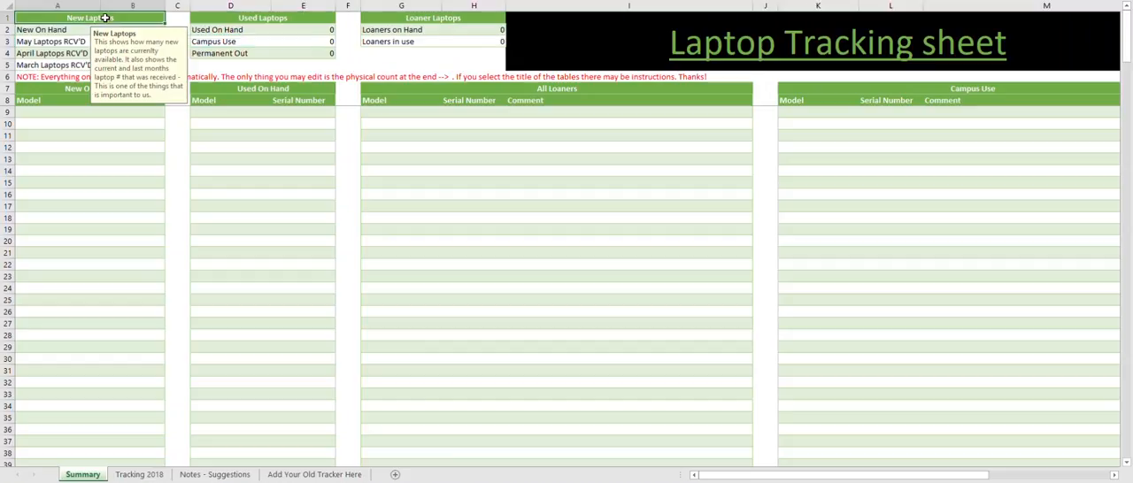
left_click(216, 21)
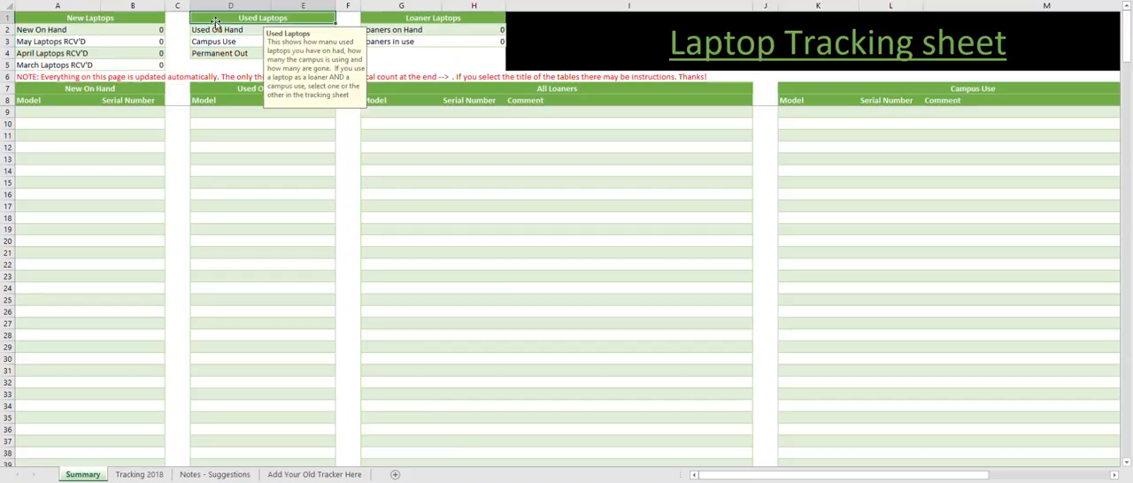
left_click(384, 18)
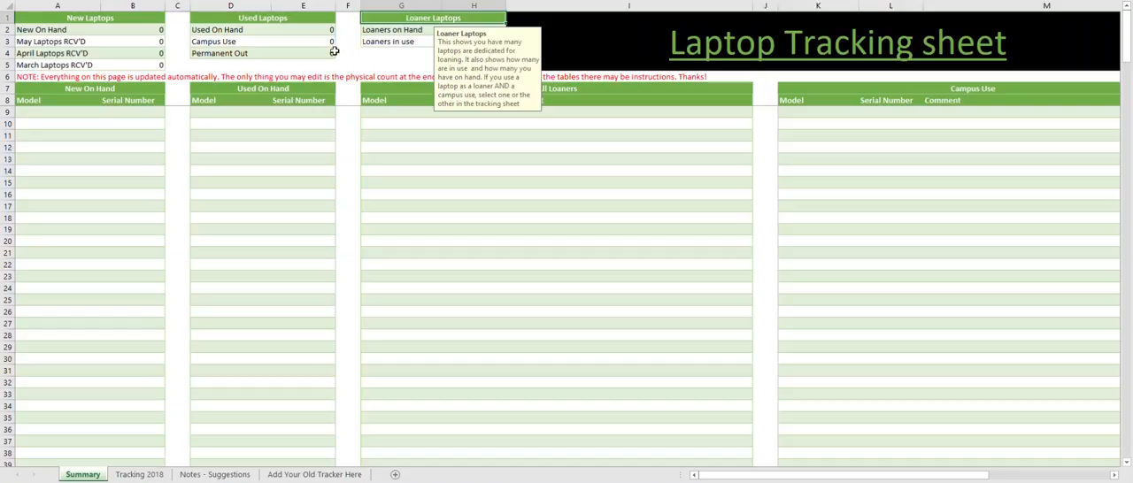
left_click(293, 90)
left_click(348, 54)
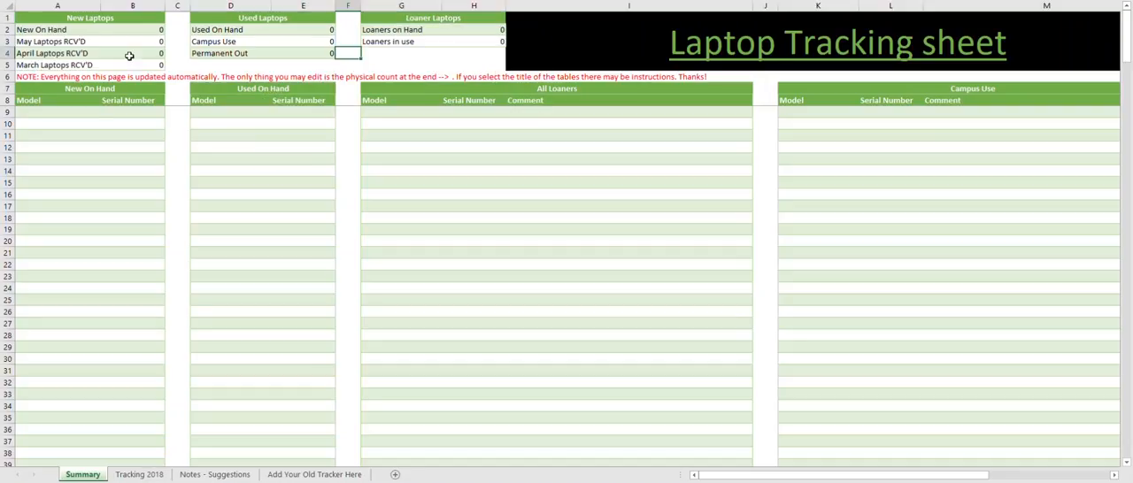
- Review the New Laptops summary, covering the New On Hand count and the May, April and March received rows
left_click(37, 19)
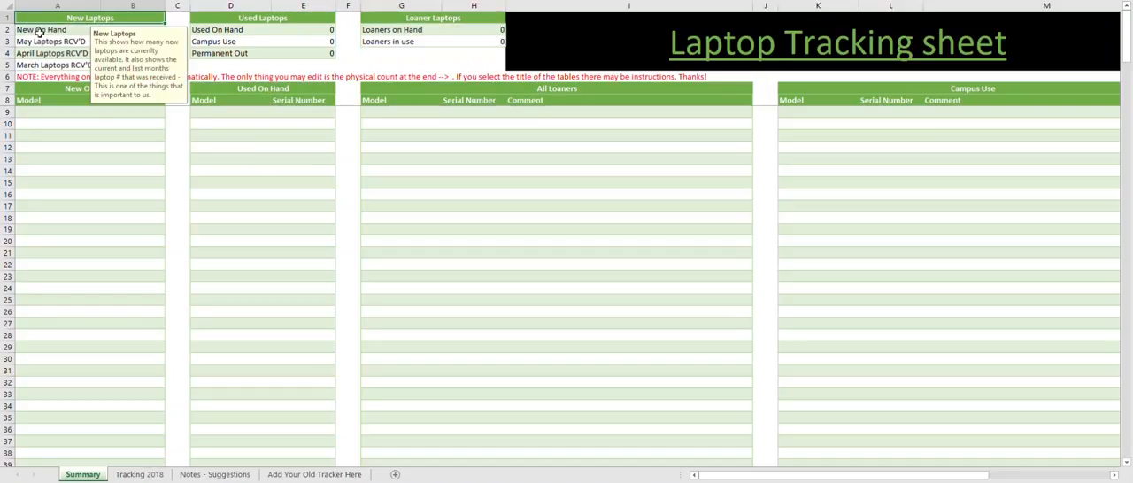
left_click(40, 33)
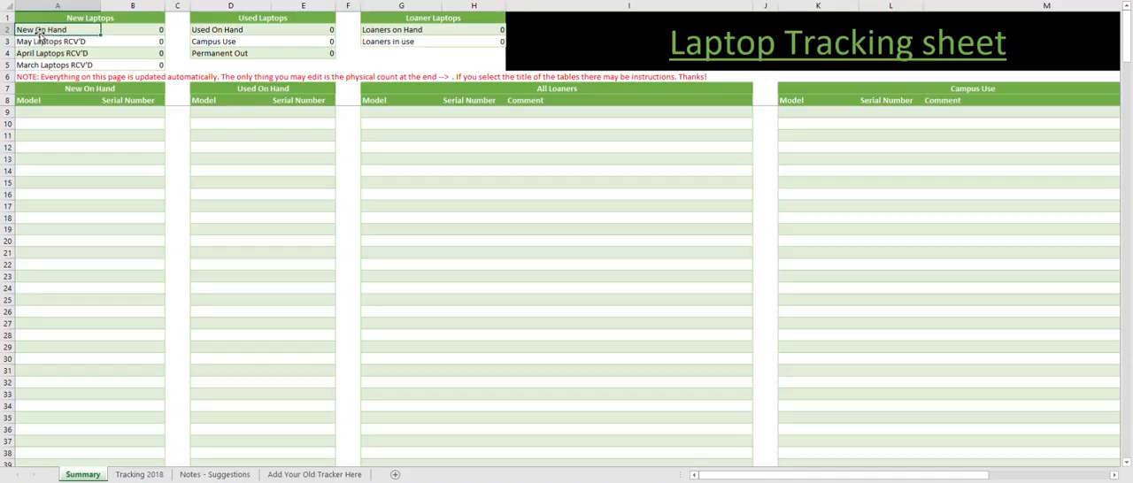
left_click(64, 77)
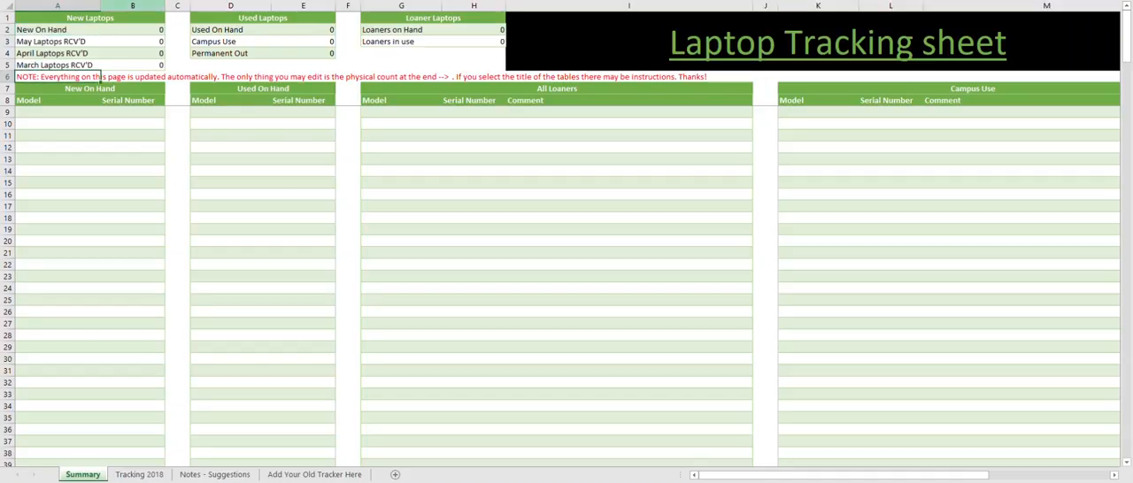
left_click(139, 30)
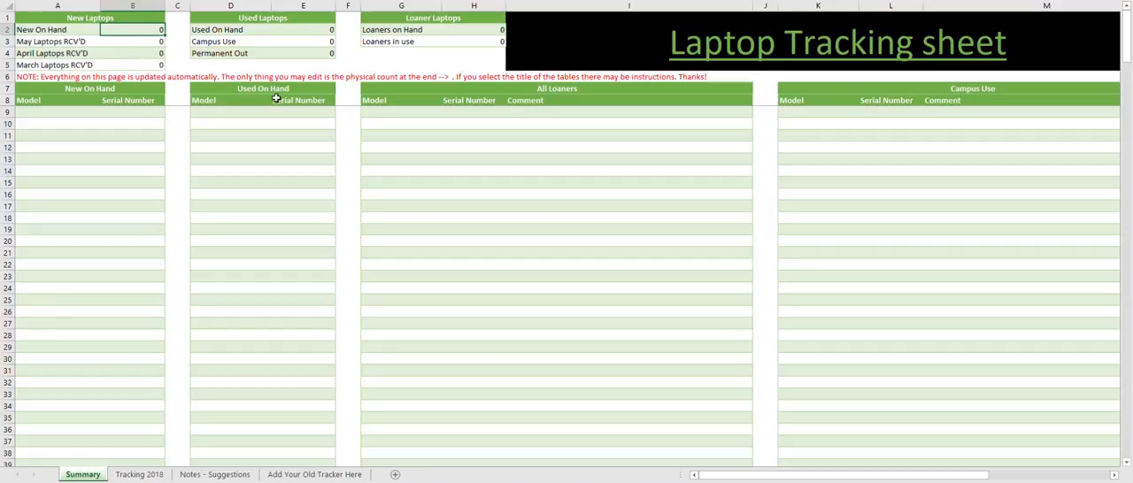
left_click_drag(47, 40, 116, 58)
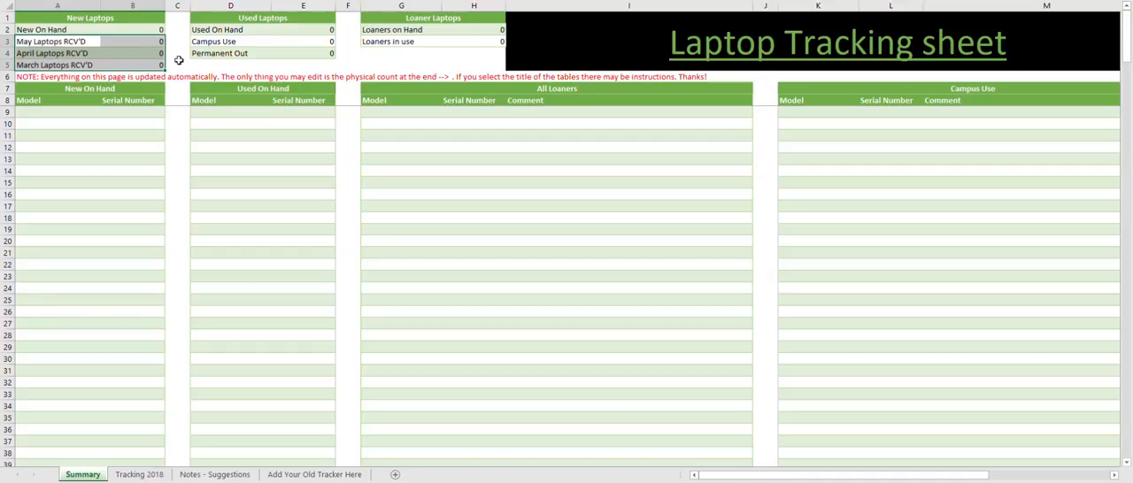
left_click(151, 53)
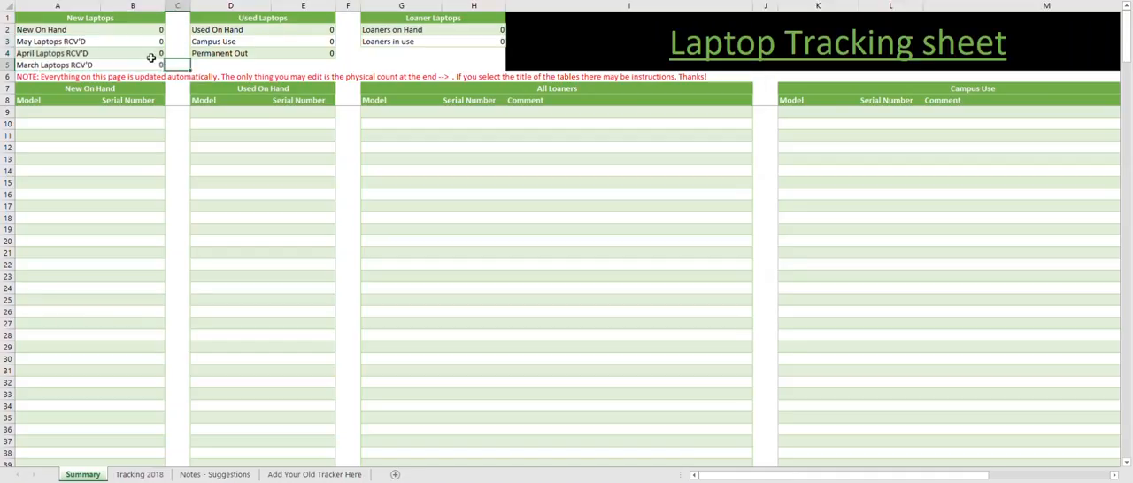
left_click(177, 76)
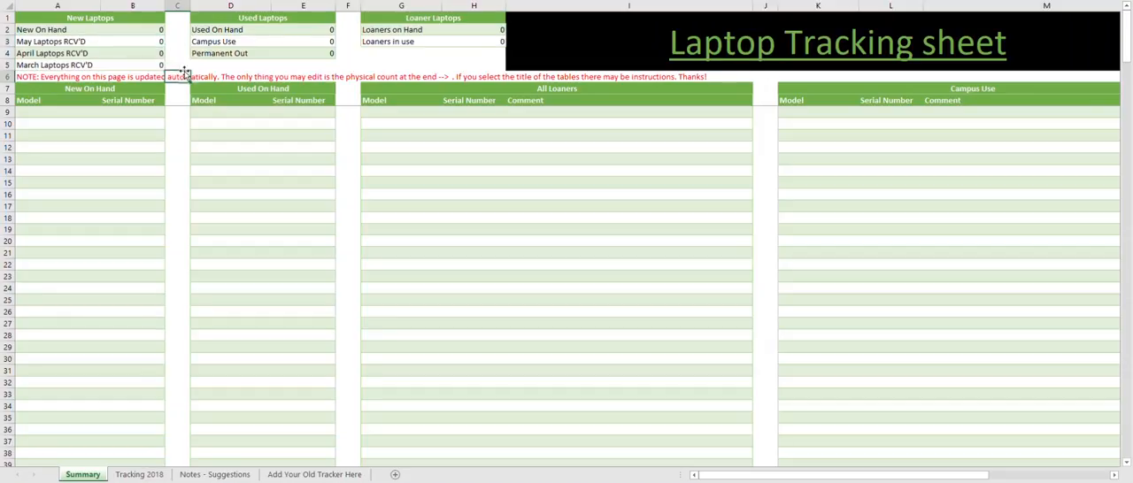
- Review the Used Laptops summary's note and its Used On Hand, Campus Use and Permanent Out rows
left_click(221, 22)
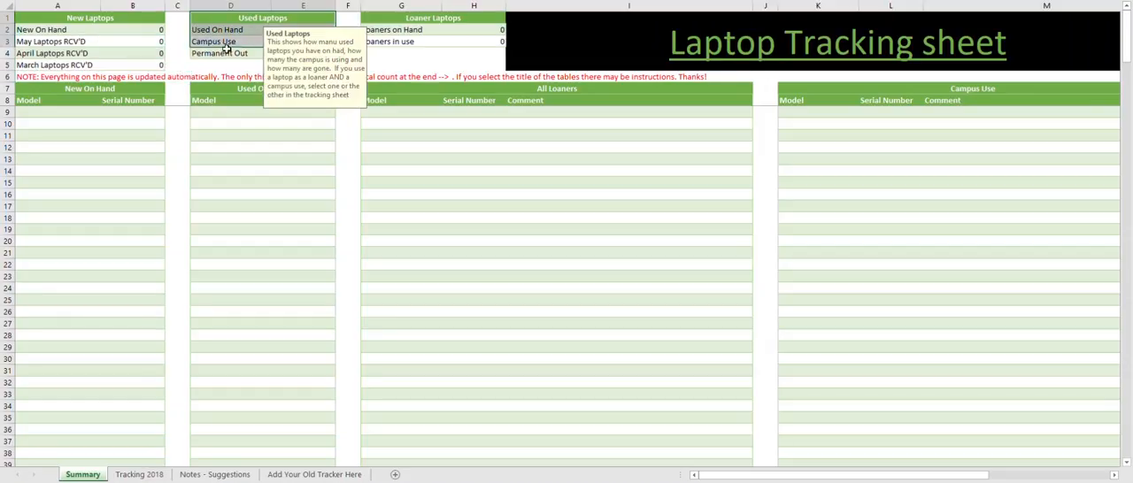
left_click(229, 54)
left_click(232, 30)
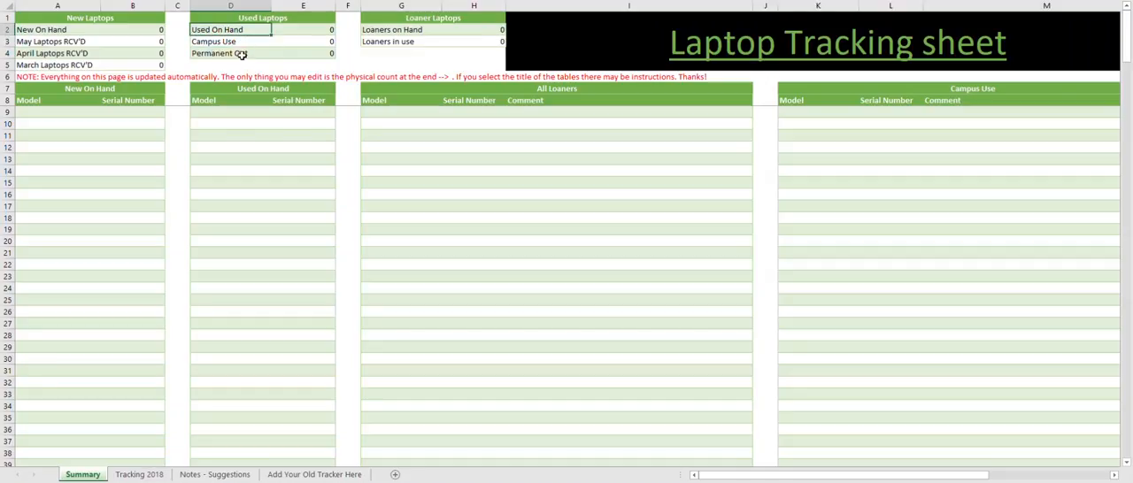
key("Down")
left_click(241, 60)
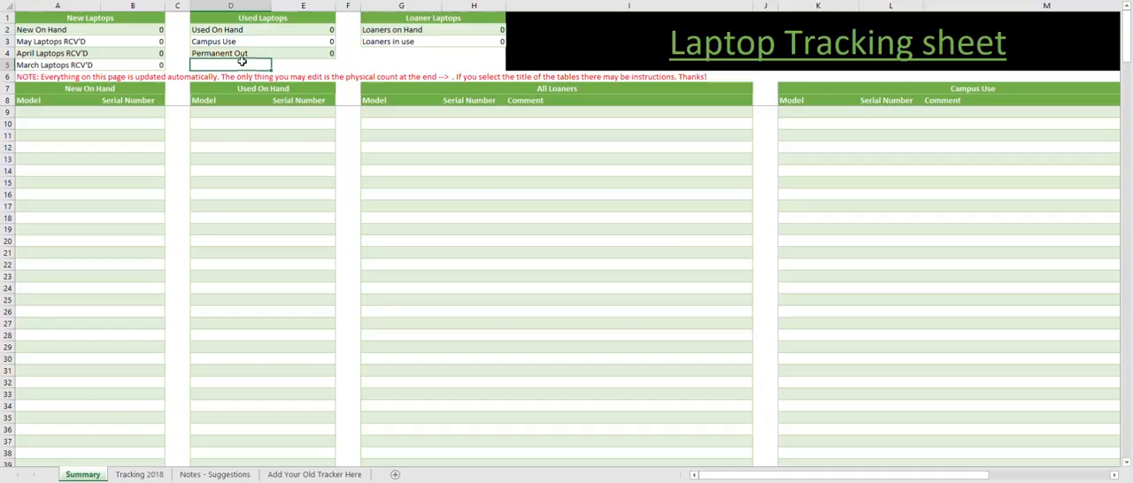
- Inspect the Loaners on Hand and Loaners in use counts in the Loaner Laptops summary
left_click(347, 17)
left_click(491, 30)
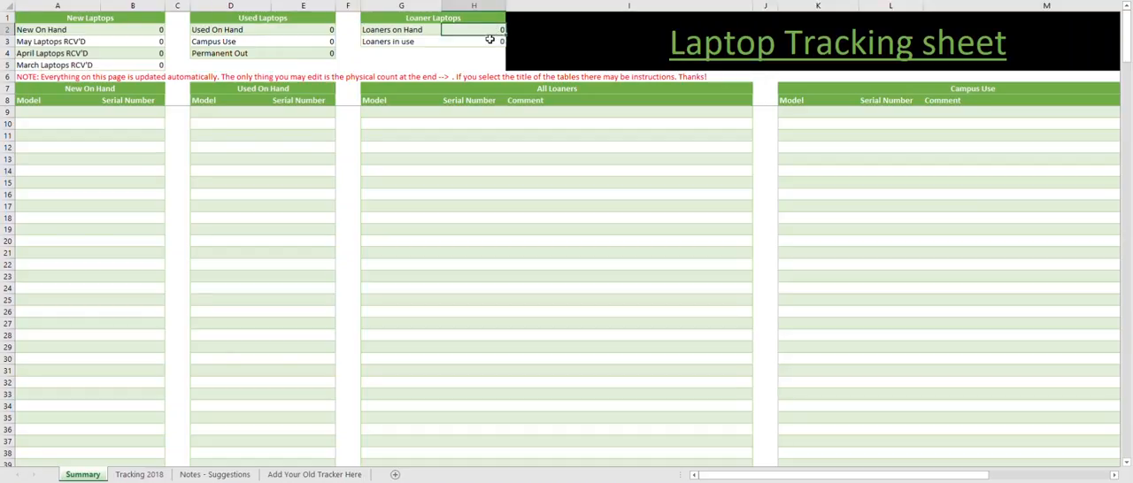
left_click(488, 40)
left_click(479, 52)
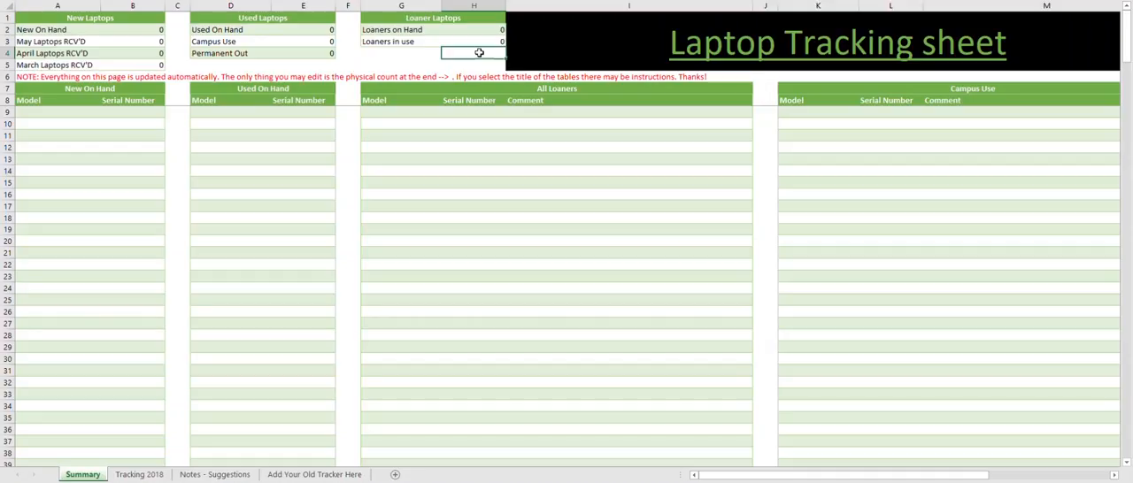
left_click(486, 31)
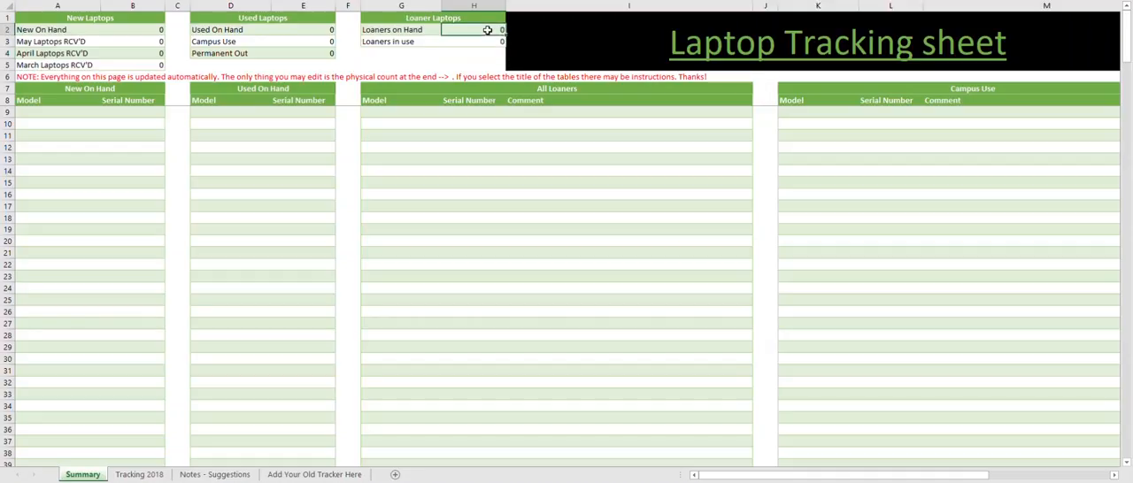
left_click(484, 39)
left_click(485, 53)
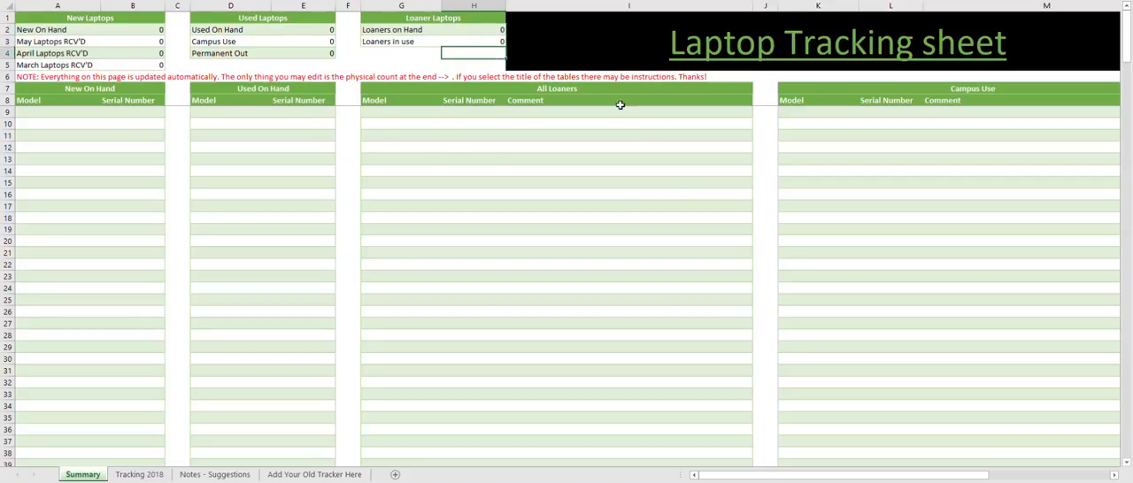
- Read the All Loaners table's note and inspect its first Model, Serial Number and Comment cells
left_click(547, 89)
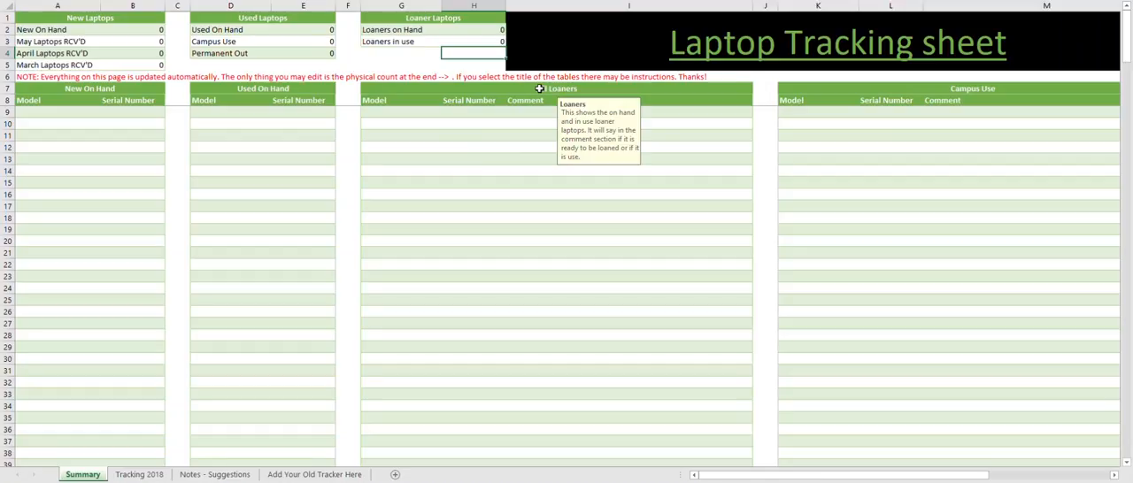
left_click(394, 112)
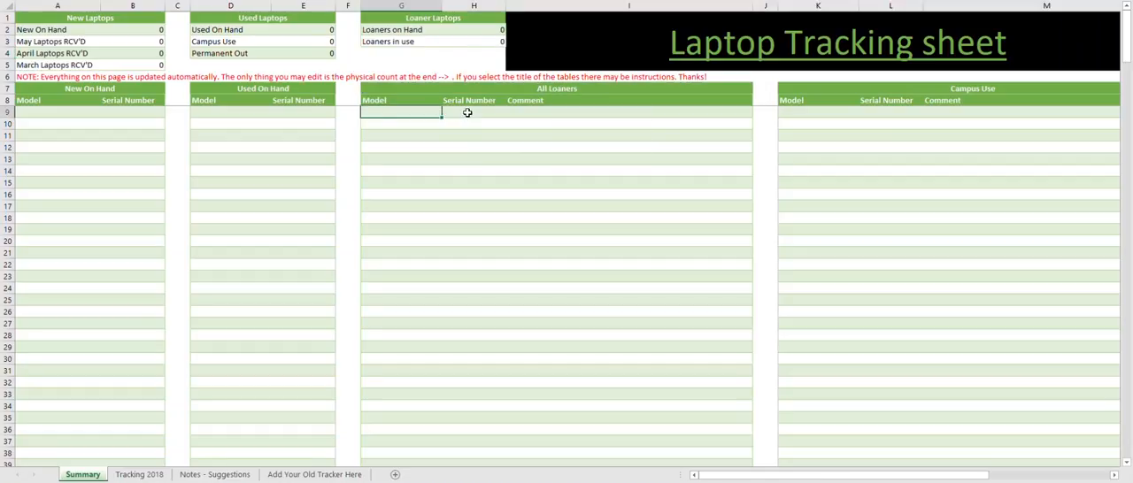
left_click(468, 111)
left_click(552, 108)
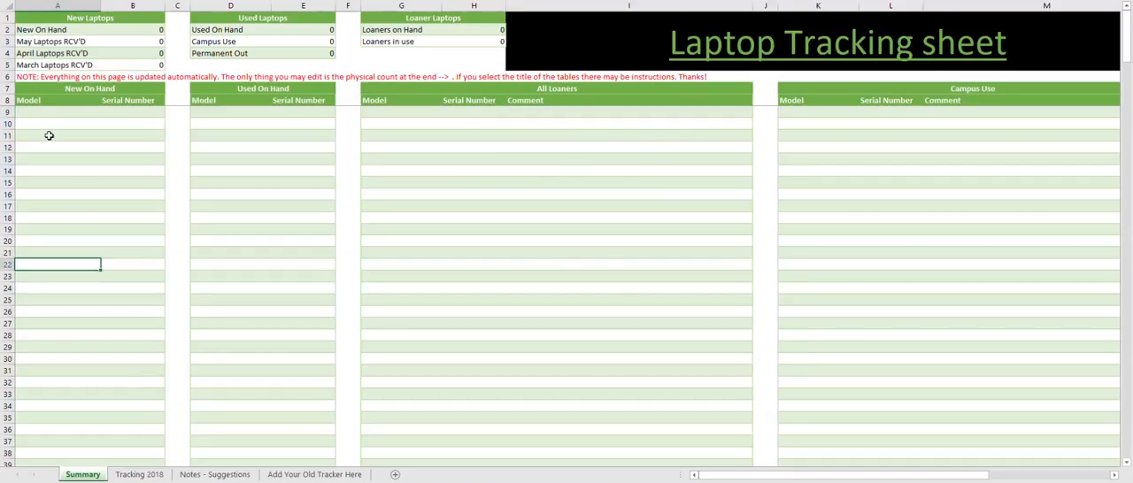
- Examine the Model and Serial Number columns of the New On Hand table, ending with its first row selected
left_click(32, 126)
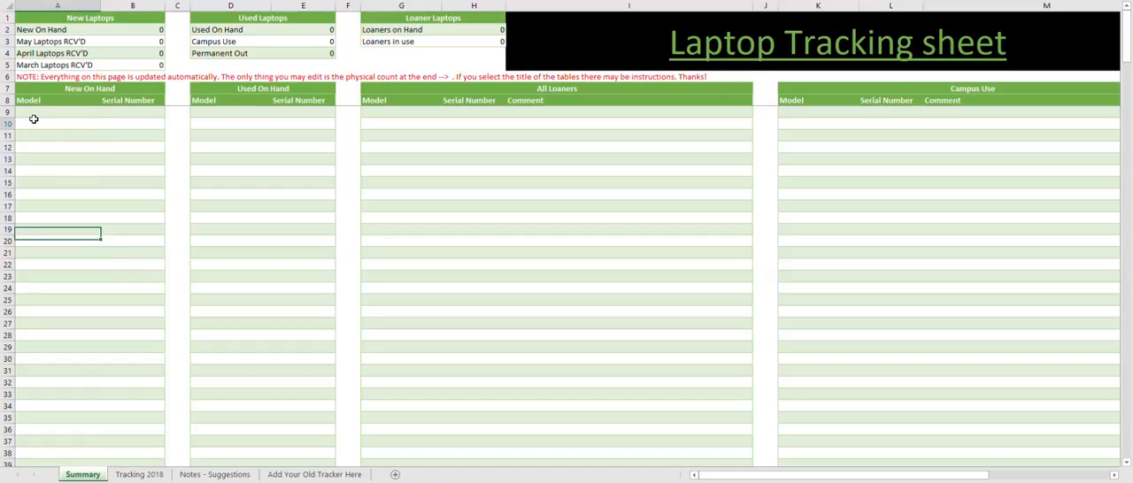
left_click(135, 112)
left_click(136, 156)
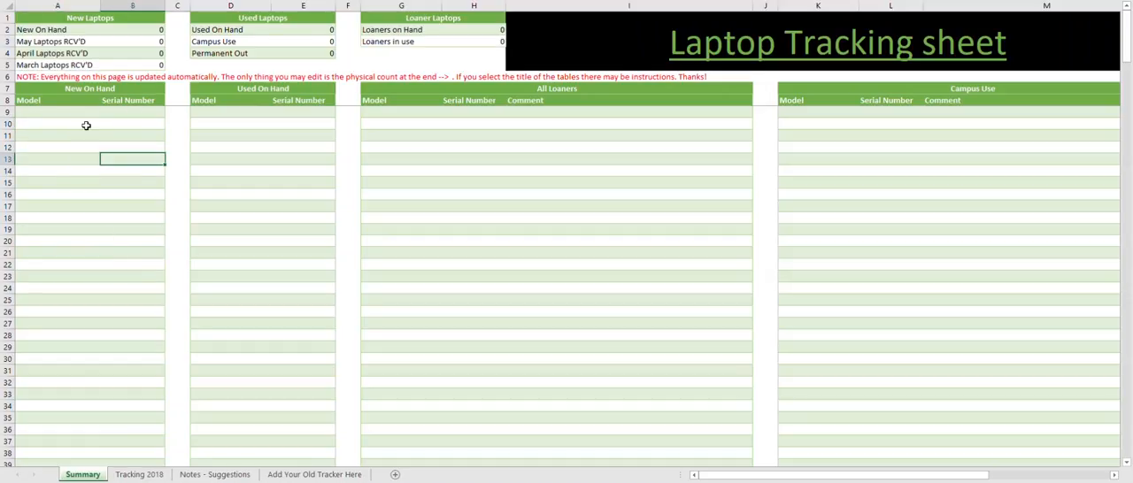
left_click(46, 114)
left_click(65, 417)
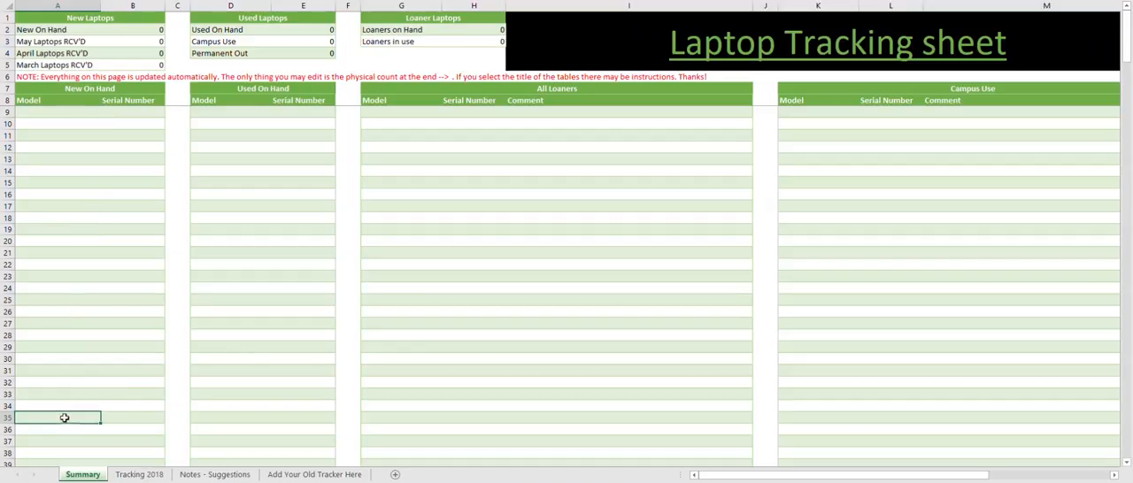
left_click(37, 113)
left_click_drag(38, 113, 125, 112)
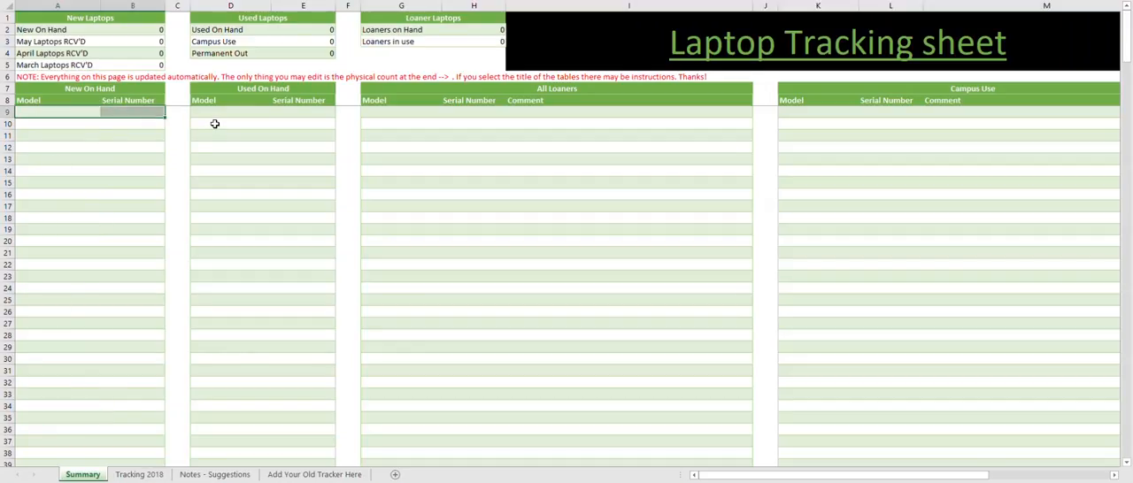
- Examine the Model and Serial Number columns of the Used On Hand table
left_click(215, 182)
left_click(136, 116)
left_click(215, 116)
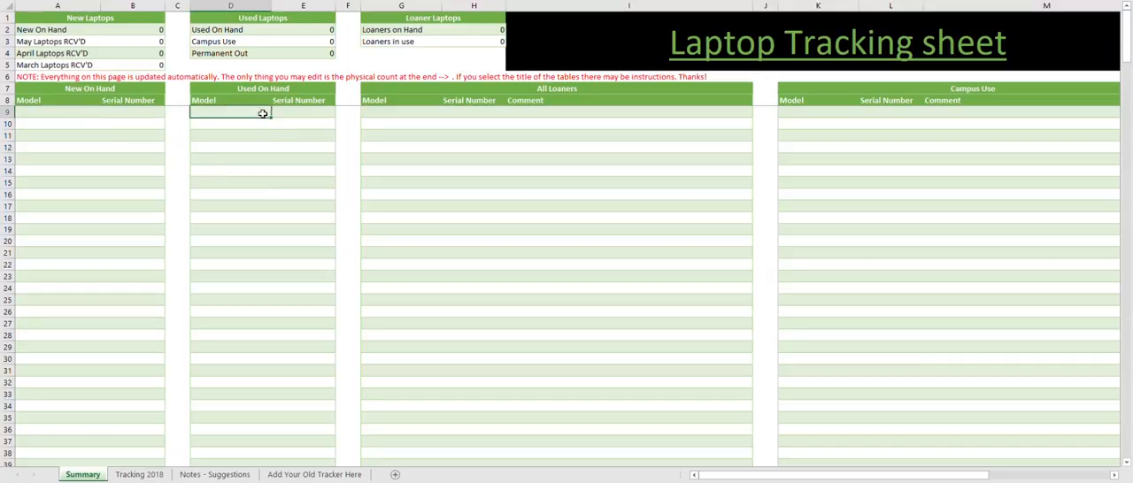
left_click(294, 113)
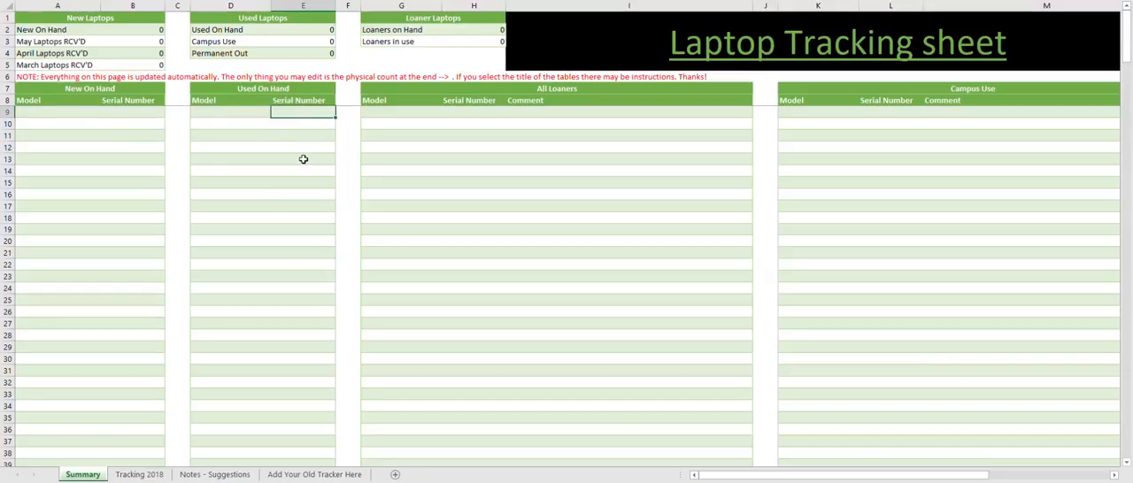
- Look over the beginning of the Tracking 2018 sheet that feeds the summary tables, and return to the Summary sheet
left_click(140, 474)
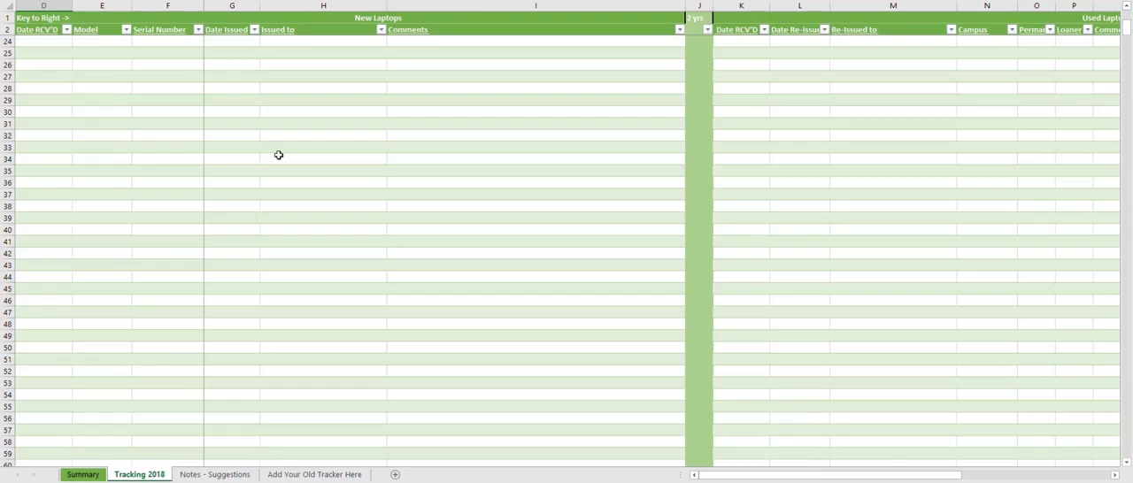
scroll(133, 178, "up", 7)
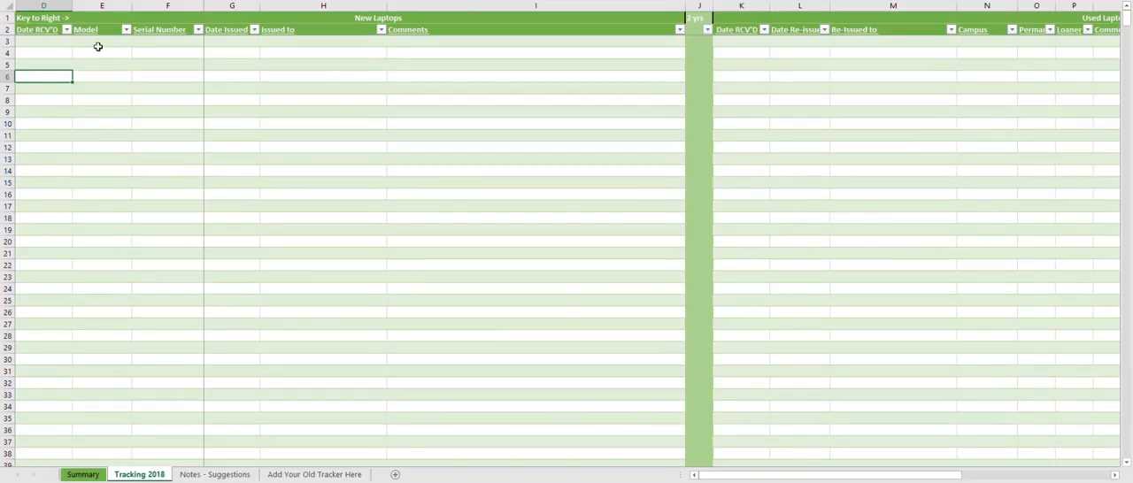
left_click(27, 53)
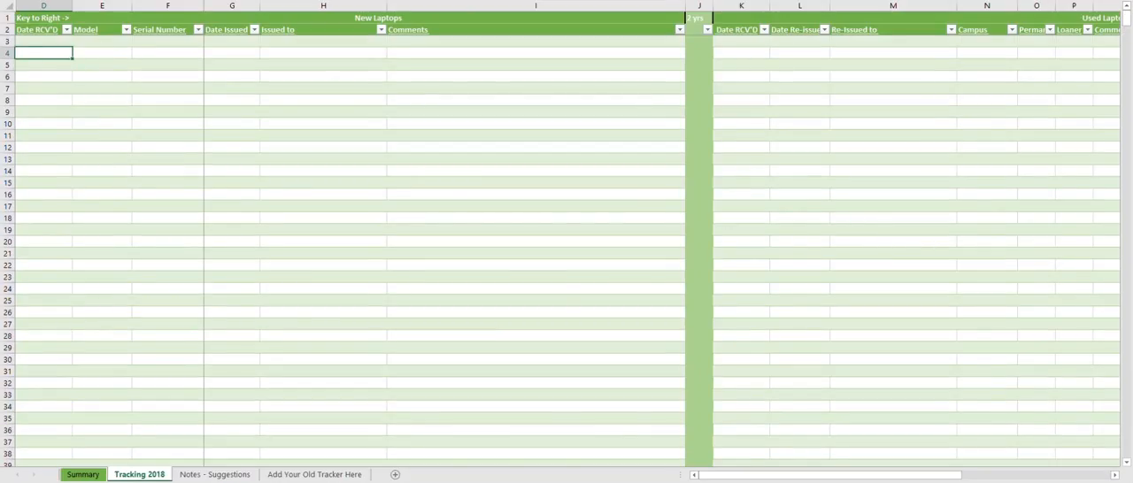
left_click(82, 474)
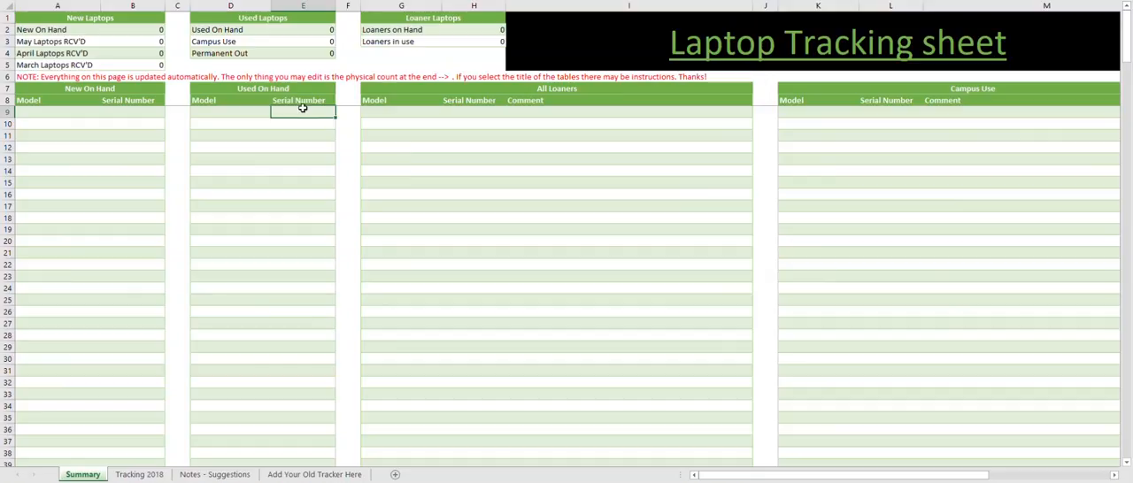
left_click(139, 475)
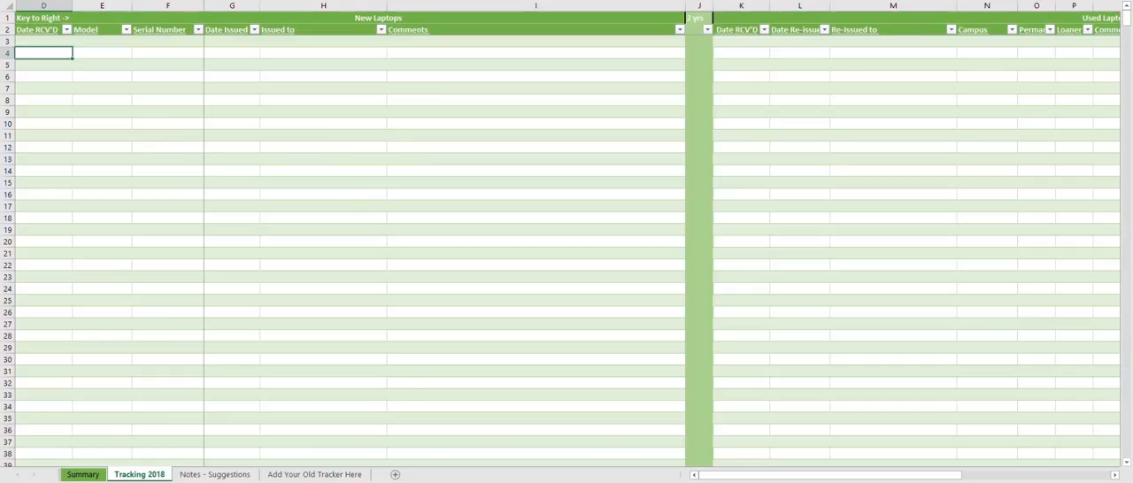
left_click(84, 474)
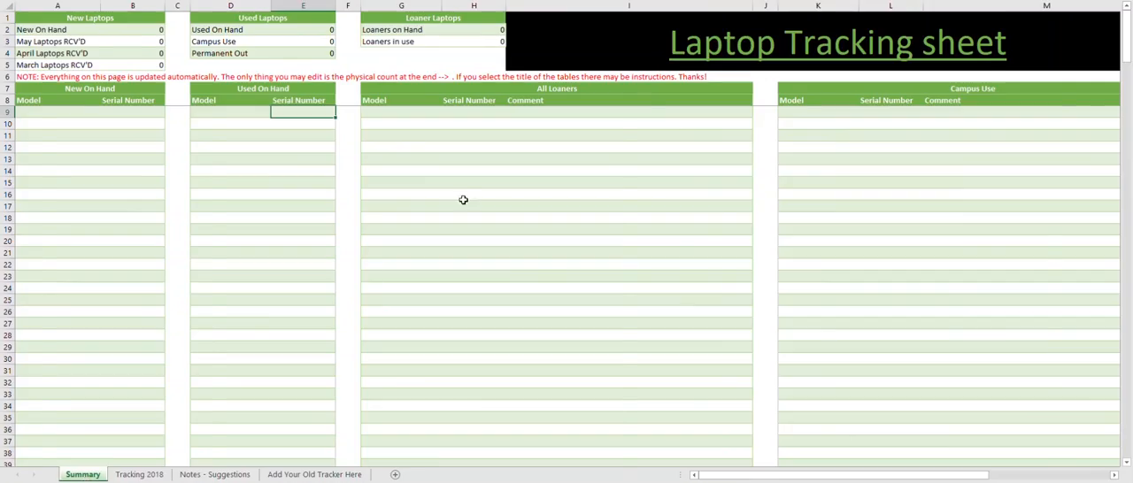
- Inspect the Campus Use table and the first cells of its Model and Comment columns
left_click(839, 89)
left_click(673, 114)
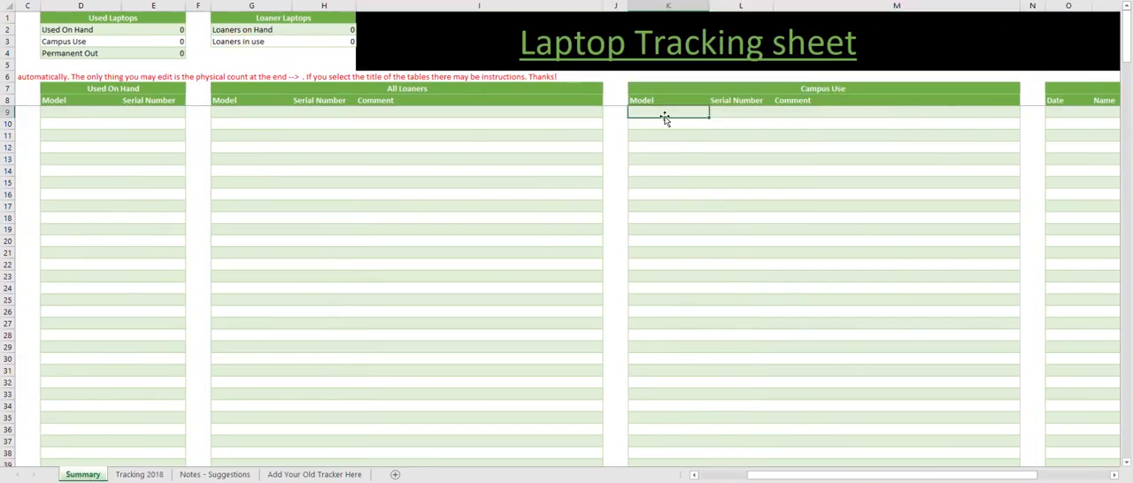
left_click(799, 110)
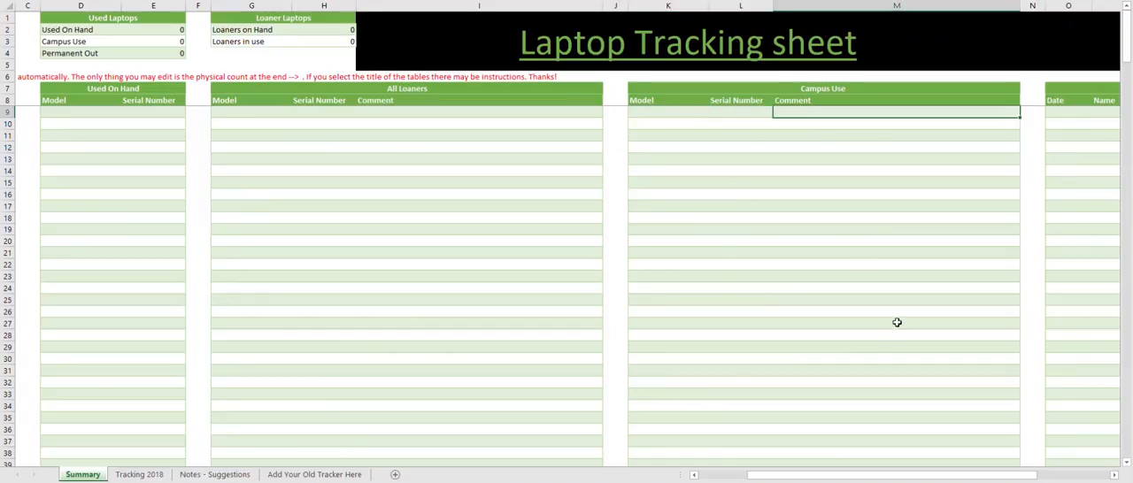
- Read the instruction notes attached to the Physical Count table's title and its Comments heading
left_click_drag(850, 475, 929, 147)
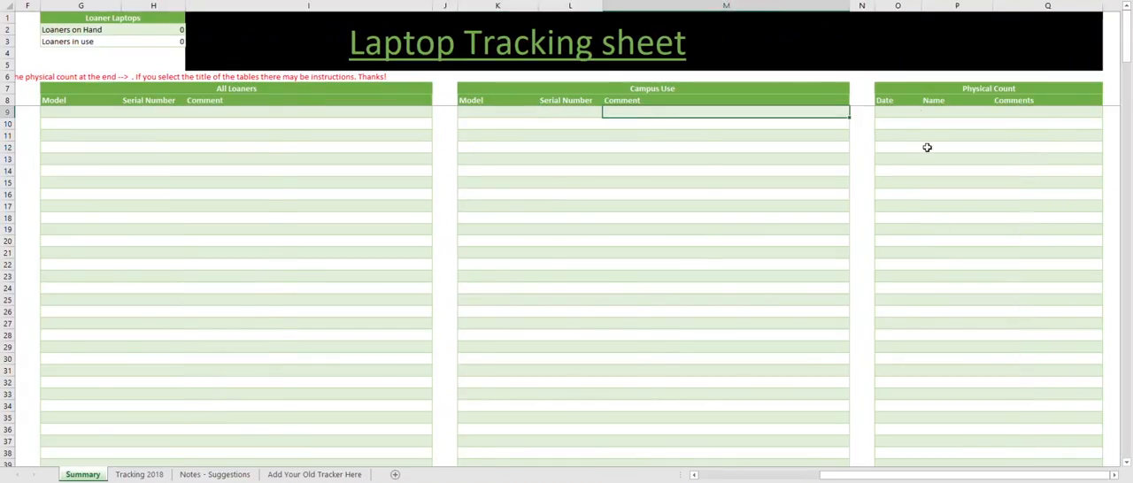
left_click(893, 88)
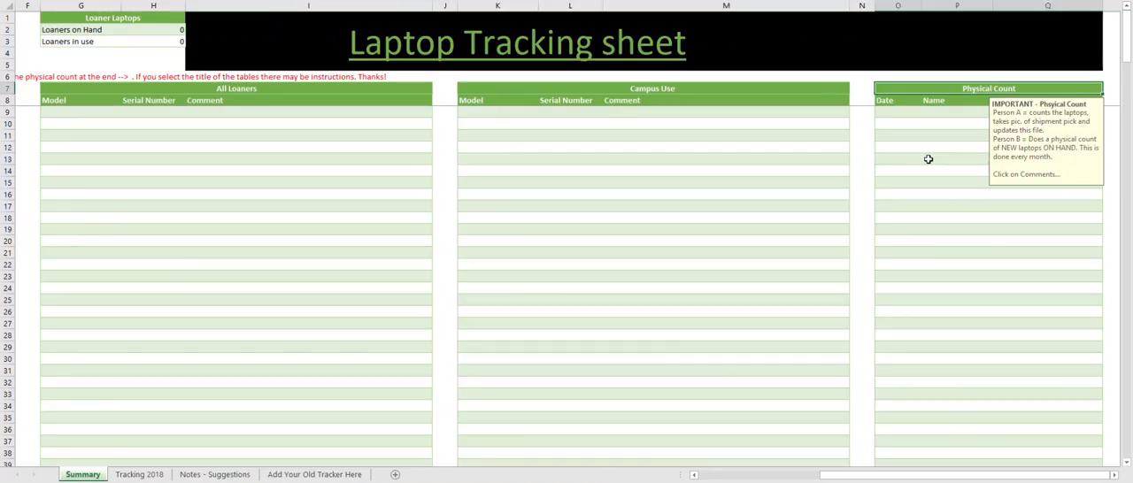
left_click(889, 113)
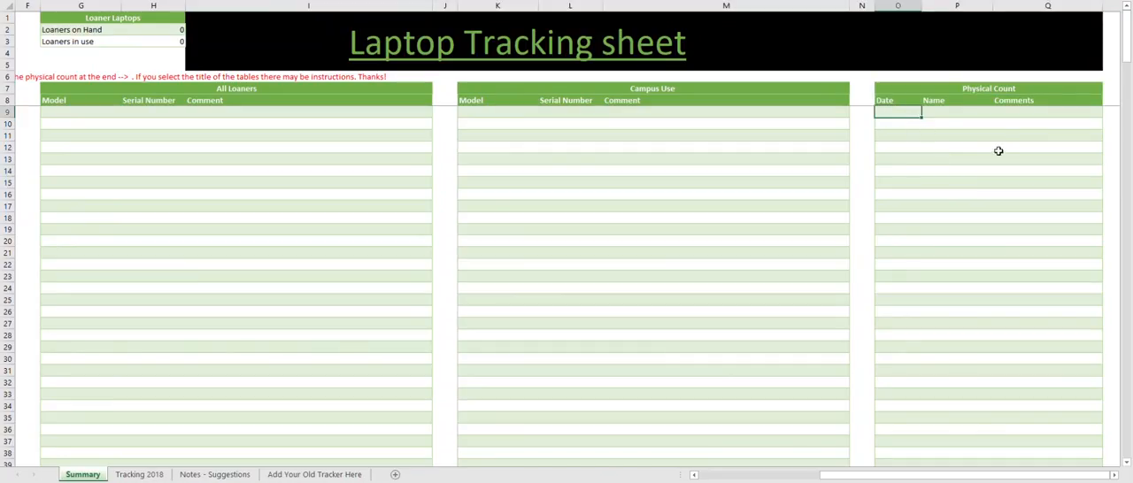
left_click(908, 147)
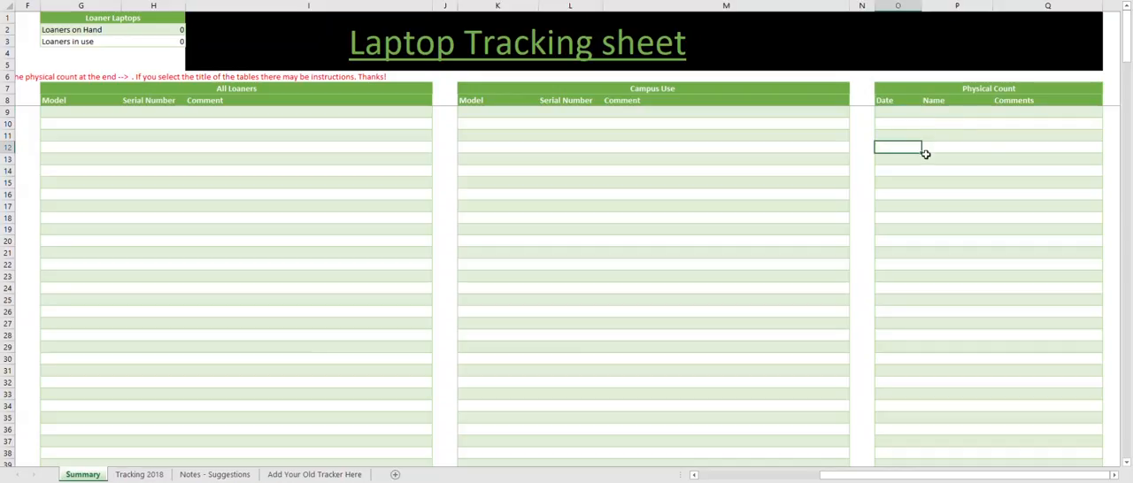
left_click(903, 112)
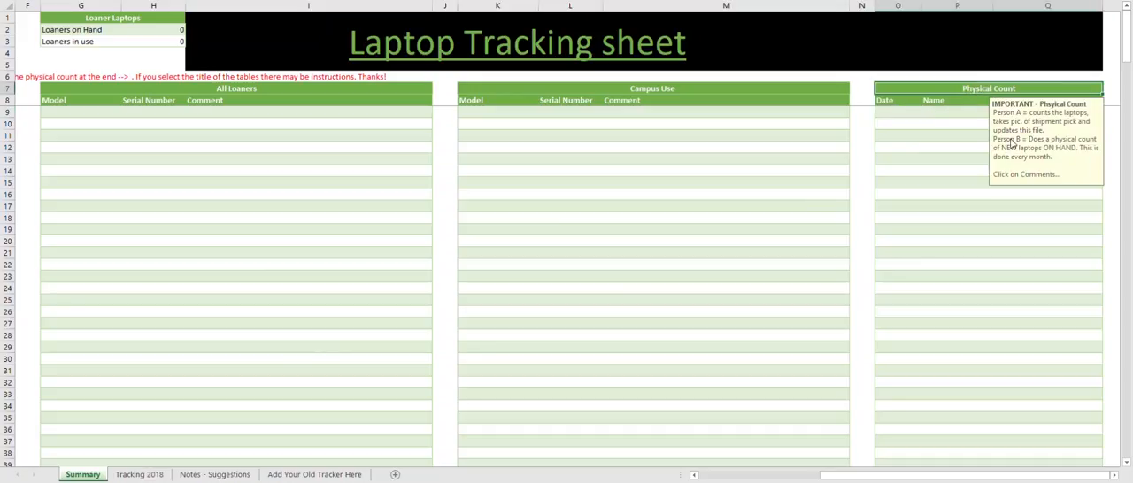
left_click(961, 124)
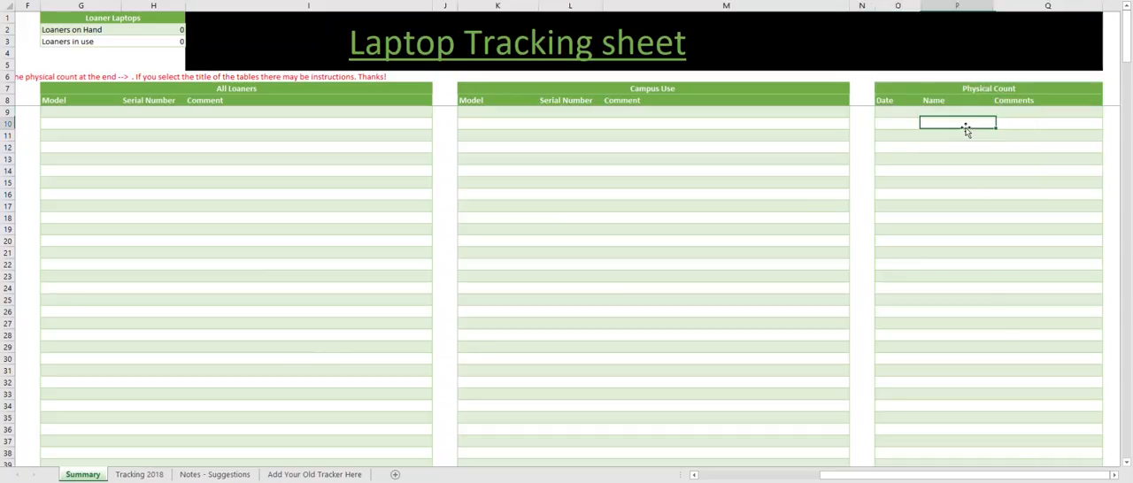
left_click(1037, 102)
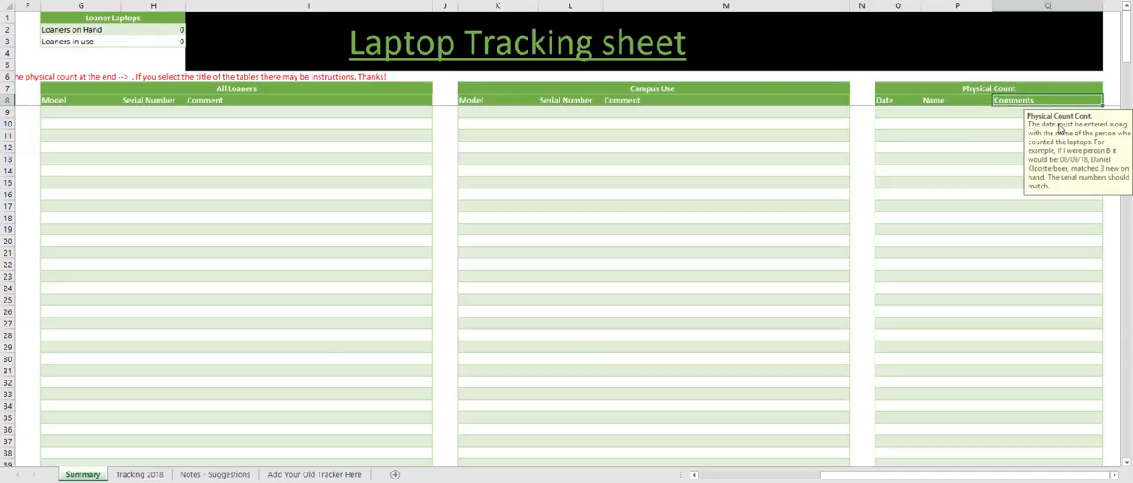
left_click(894, 113)
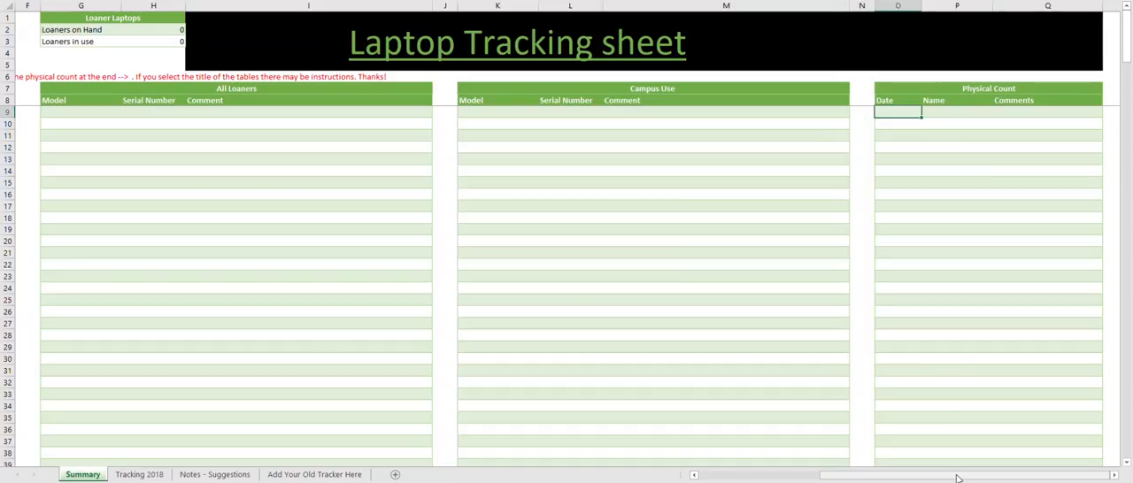
- Compare the New On Hand count under New Laptops with the rows listed in the New On Hand table
left_click_drag(956, 478, 833, 478)
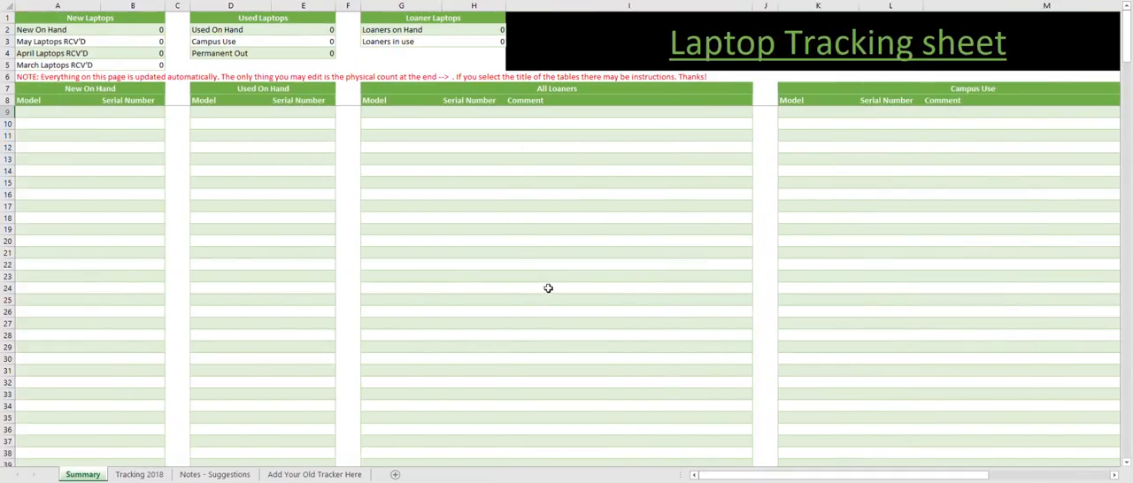
left_click(132, 29)
mouse_move(40, 110)
left_mouse_down()
mouse_move(38, 218)
mouse_move(124, 212)
mouse_move(134, 235)
left_mouse_up()
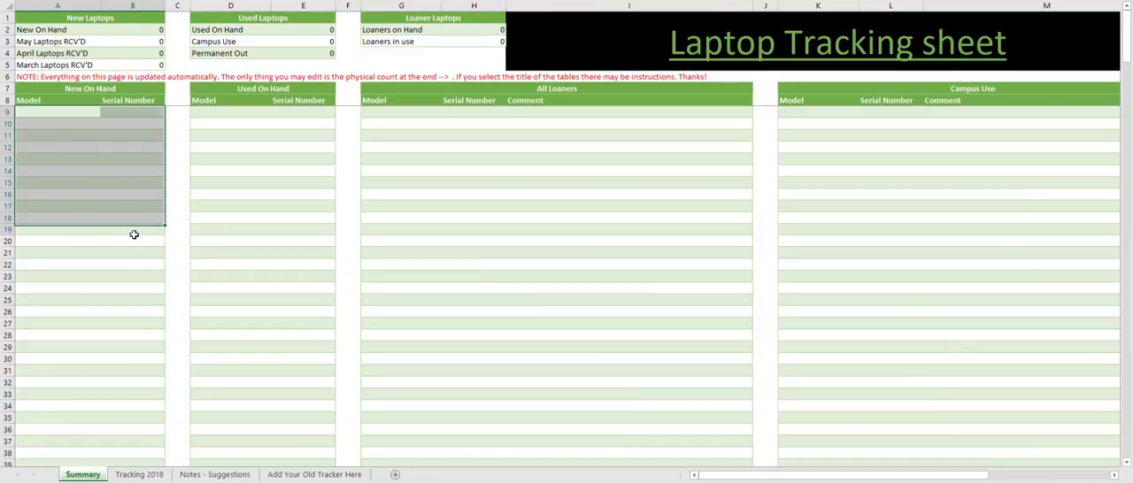
left_click(131, 30)
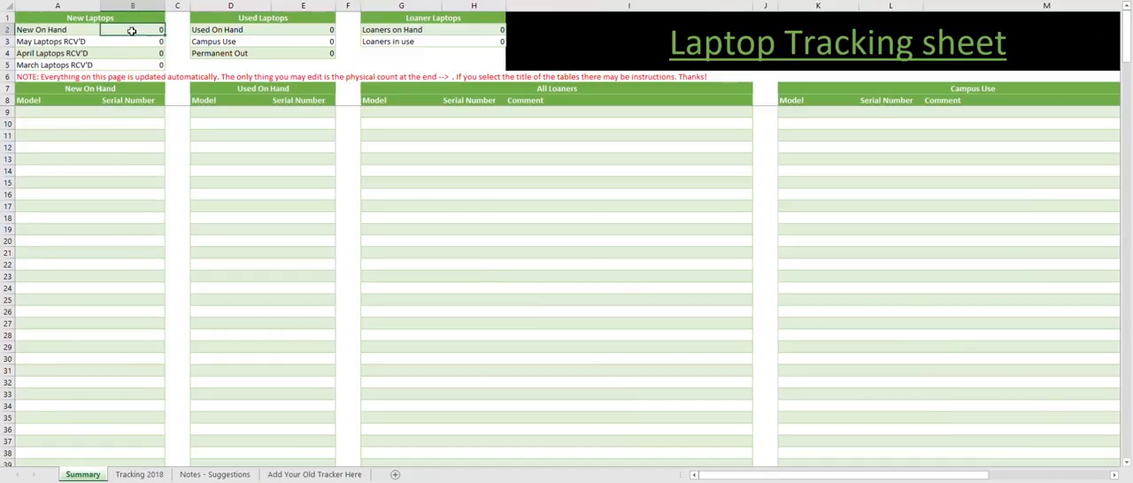
mouse_move(45, 111)
left_mouse_down()
mouse_move(38, 228)
mouse_move(77, 257)
mouse_move(121, 257)
left_mouse_up()
- Go through the Serial Number column of the New On Hand table, ending at its first row
left_click(111, 115)
left_click(116, 237)
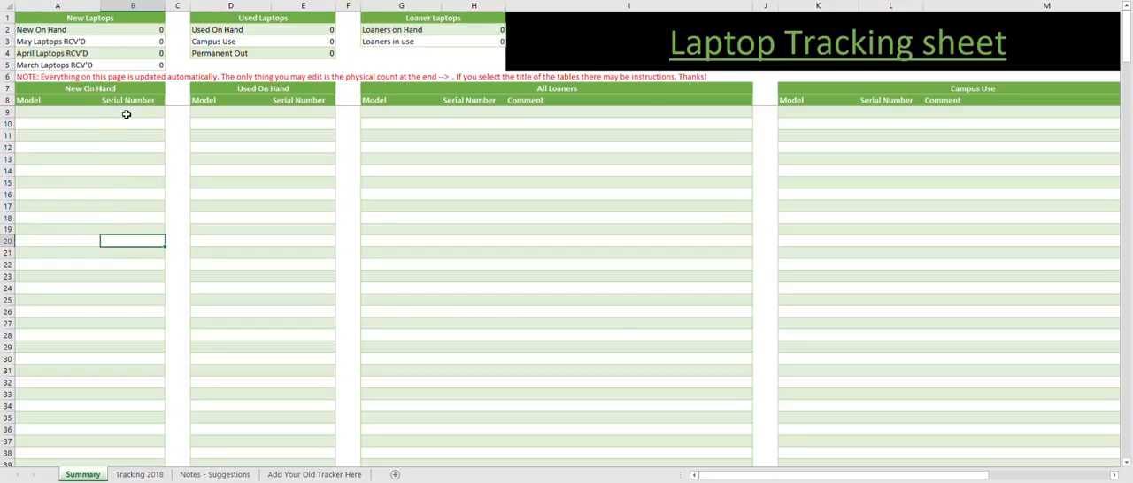
left_click_drag(126, 111, 135, 218)
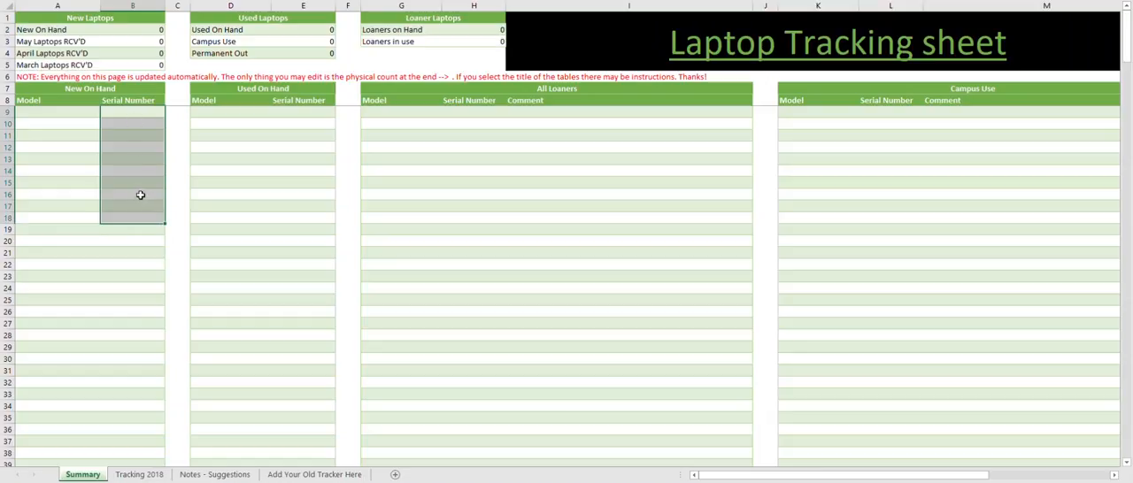
left_click(138, 251)
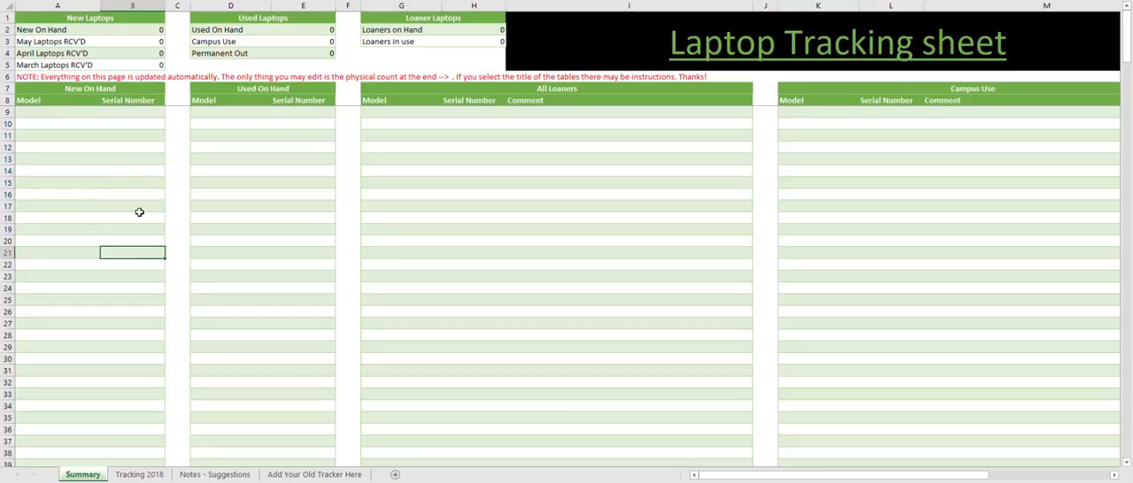
key("Up")
key("Up")
key("Up")
key("Up")
key("Up")
key("Up")
key("Up")
key("Up")
key("Up")
left_click(137, 113)
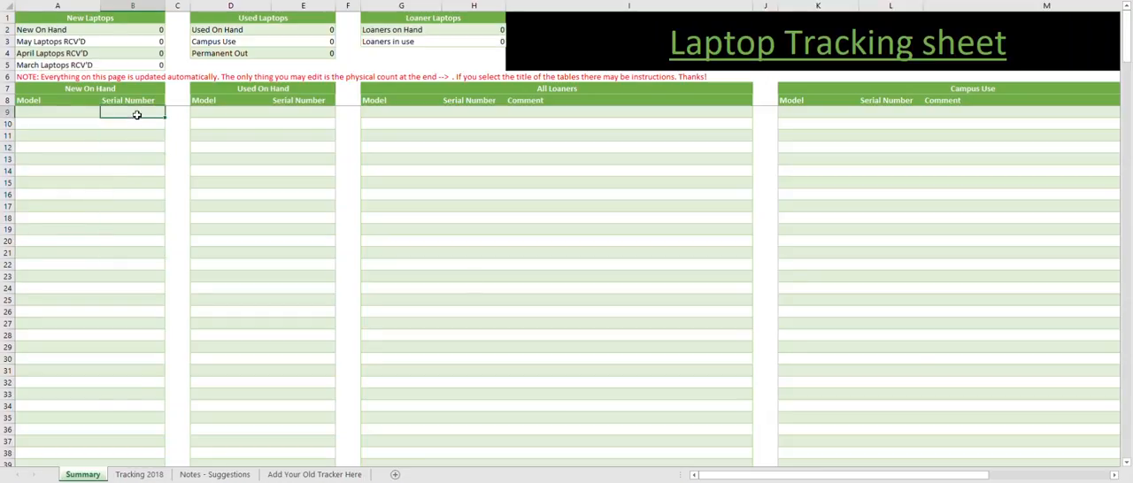
- Examine the Date, Name and Comments columns of the Physical Count table
left_click_drag(750, 475, 872, 476)
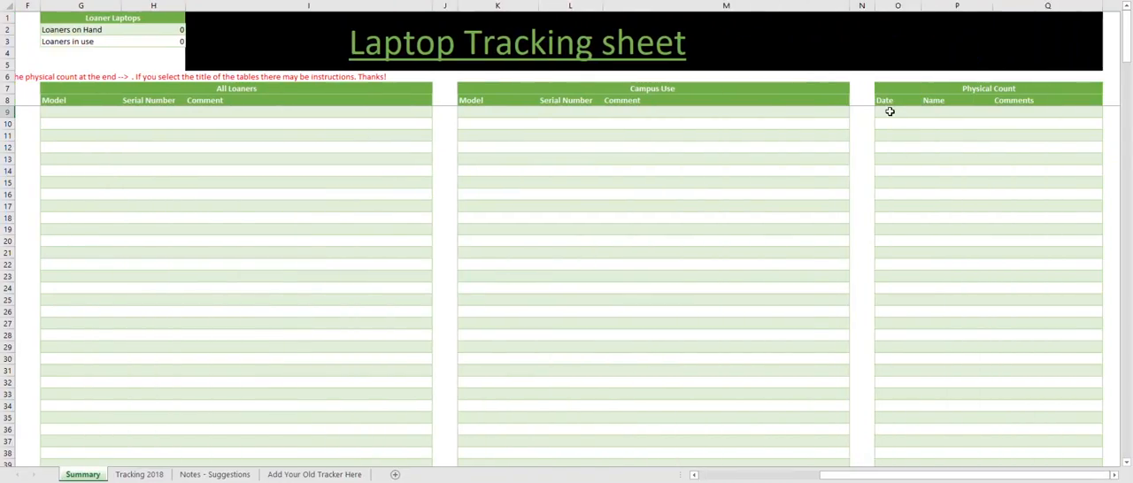
left_click(889, 111)
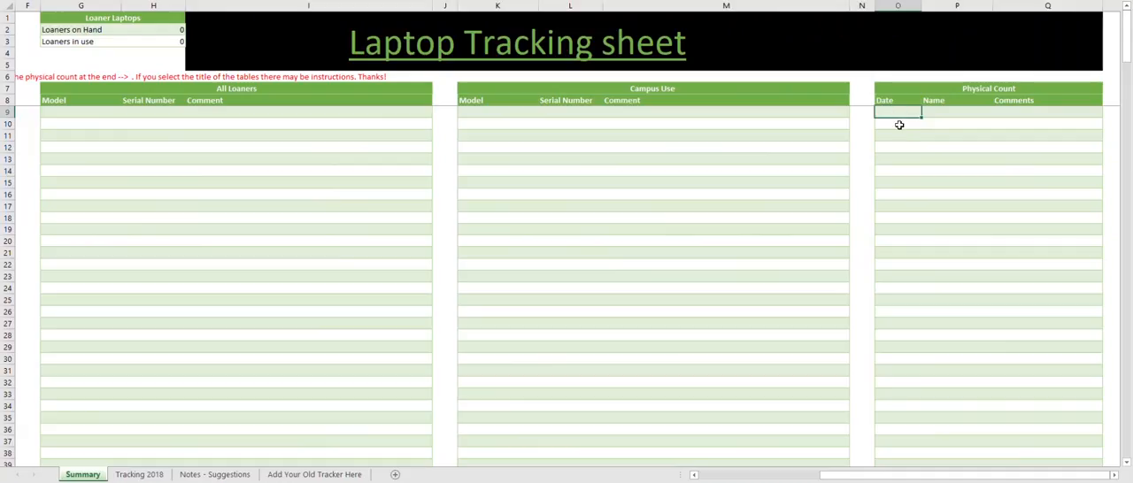
left_click(894, 148)
left_click(911, 194)
left_click(937, 113)
left_click(944, 135)
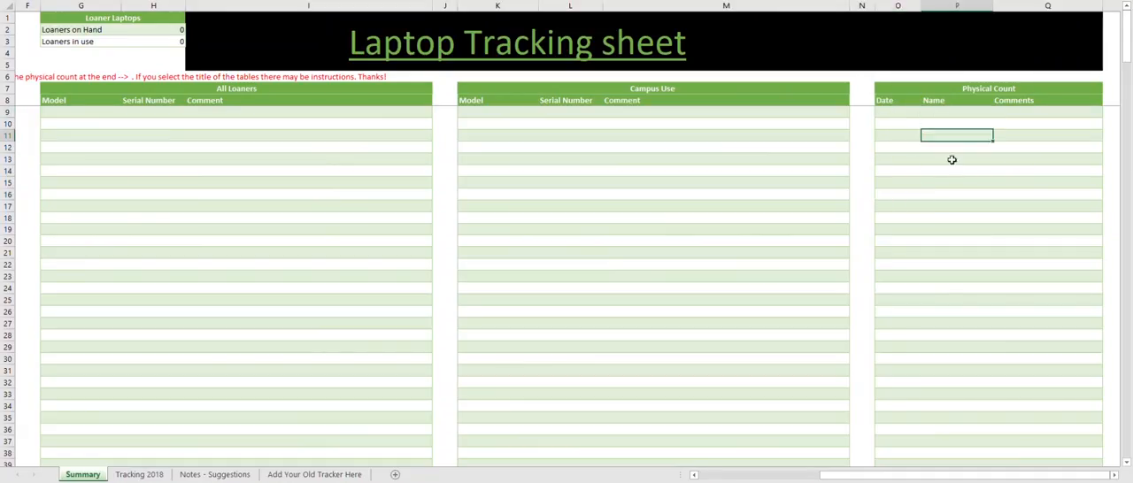
left_click(953, 183)
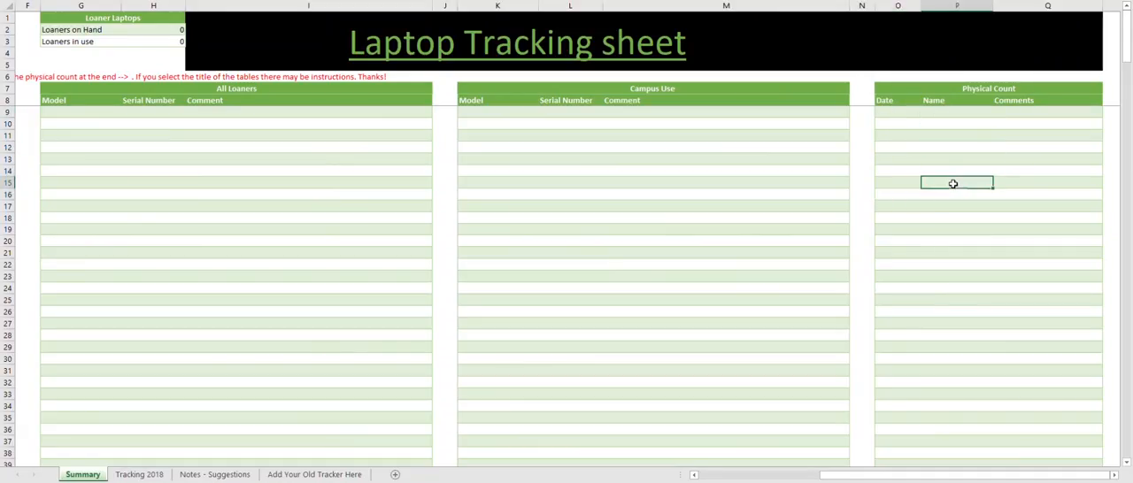
left_click(1014, 114)
left_click(1013, 146)
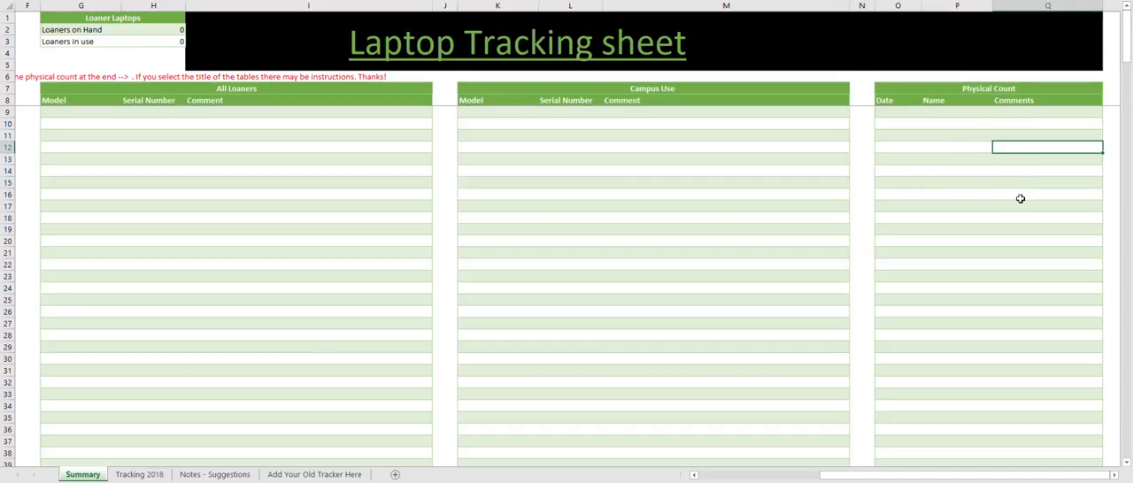
left_click(1027, 111)
left_click(1031, 150)
left_click(899, 169)
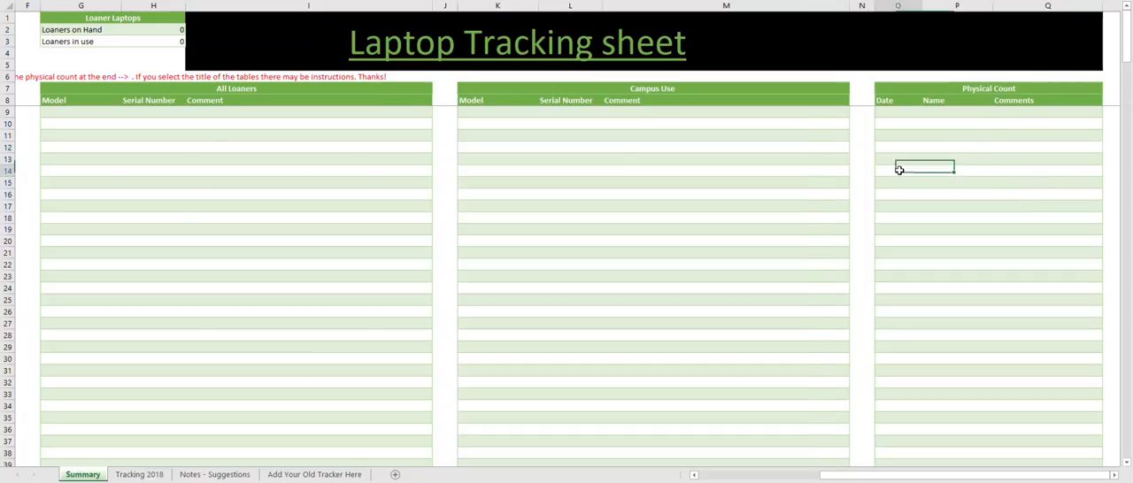
- Fill the first Physical Count row with the date 05/05/2018, the counter's name and the comment "Match"
scroll(470, 322, "left", 3)
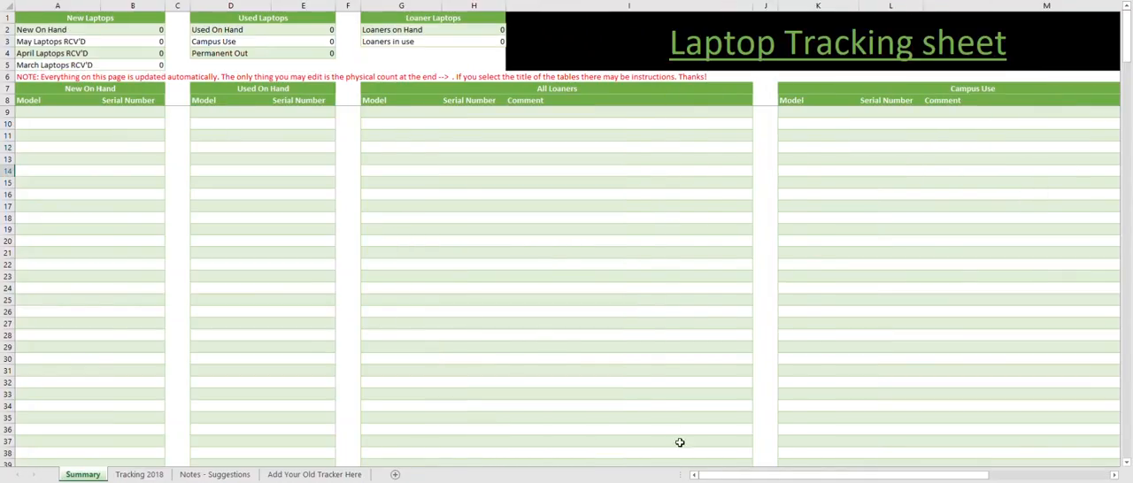
left_click_drag(728, 474, 867, 474)
left_click(892, 125)
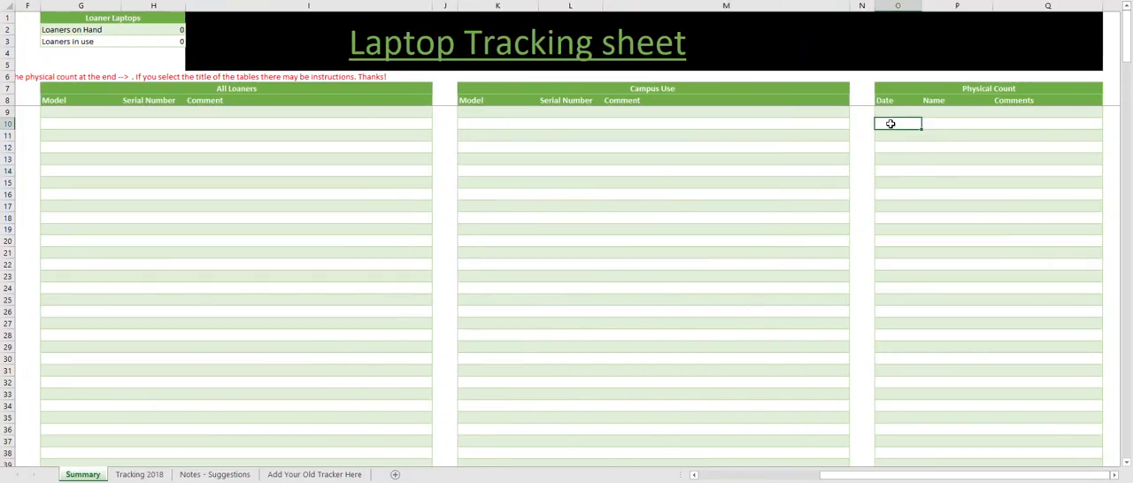
key("Up")
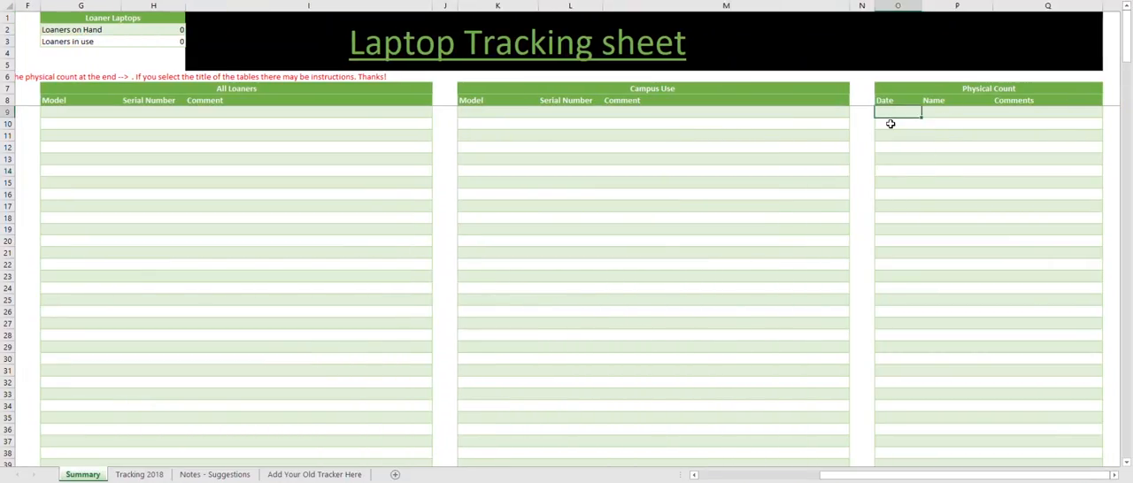
type("05/05/2018")
left_click(941, 118)
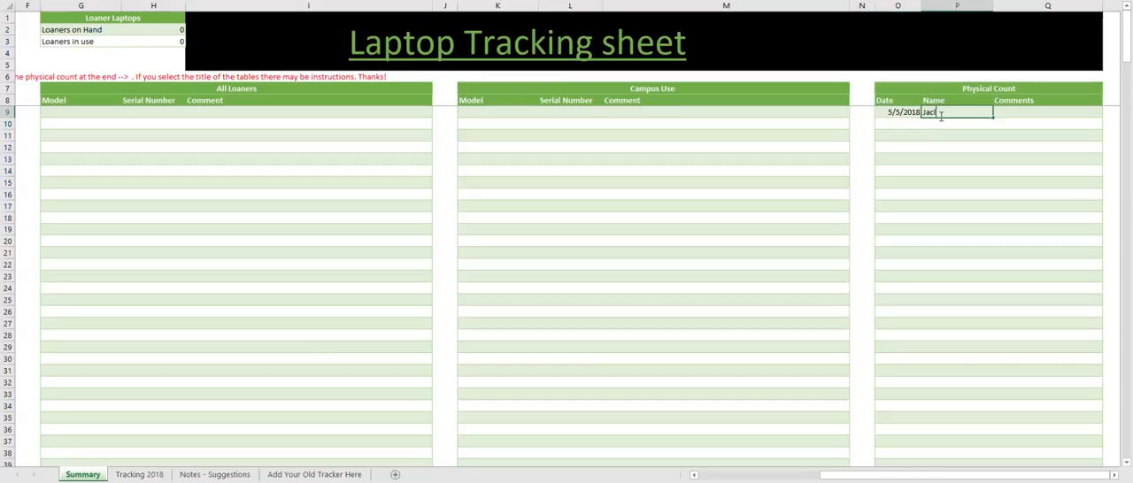
type("Jack")
key("Tab")
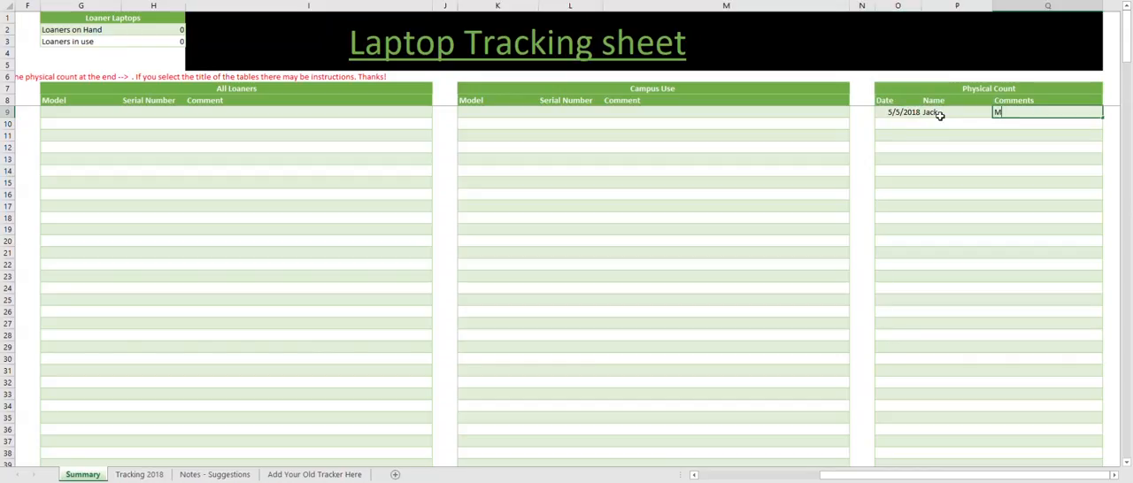
type("Match")
left_click(956, 161)
left_click(750, 205)
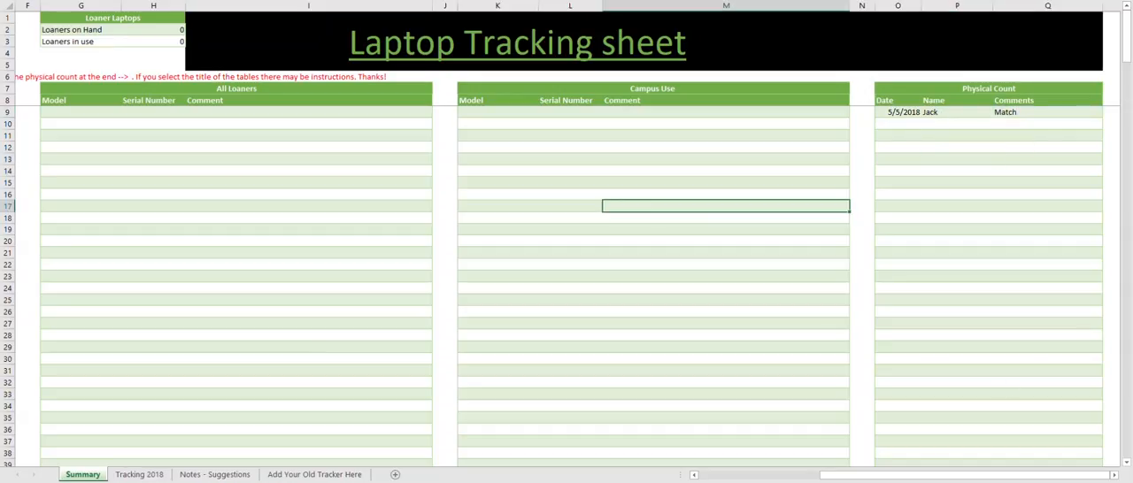
- Try to edit a Serial Number cell in row 17 of the All Loaners table
scroll(837, 324, "left", 5)
left_click(485, 207)
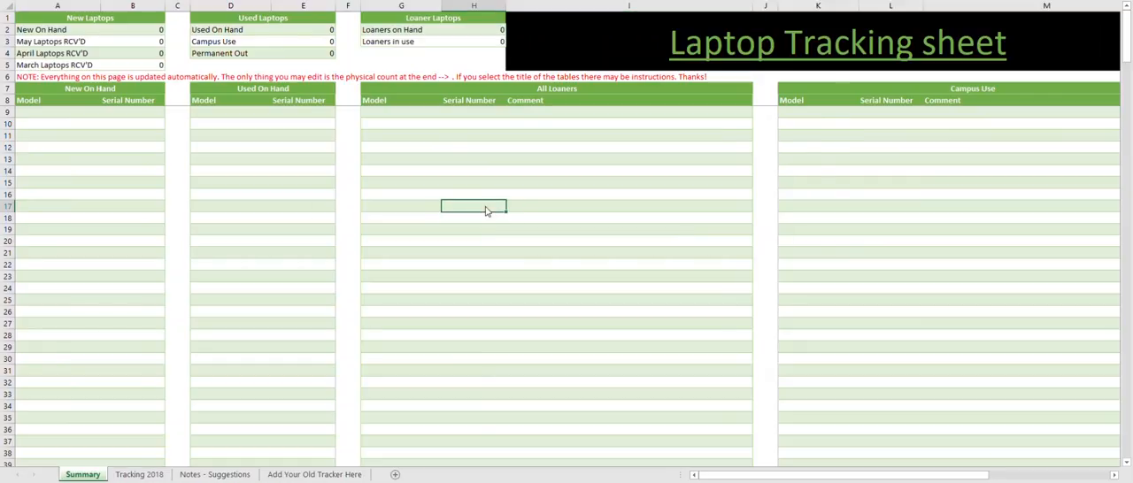
double_click(485, 210)
key("Return")
- Glance at the Tracking 2018 and Summary sheets, and read the guidance on the Notes - Suggestions sheet
left_click(132, 475)
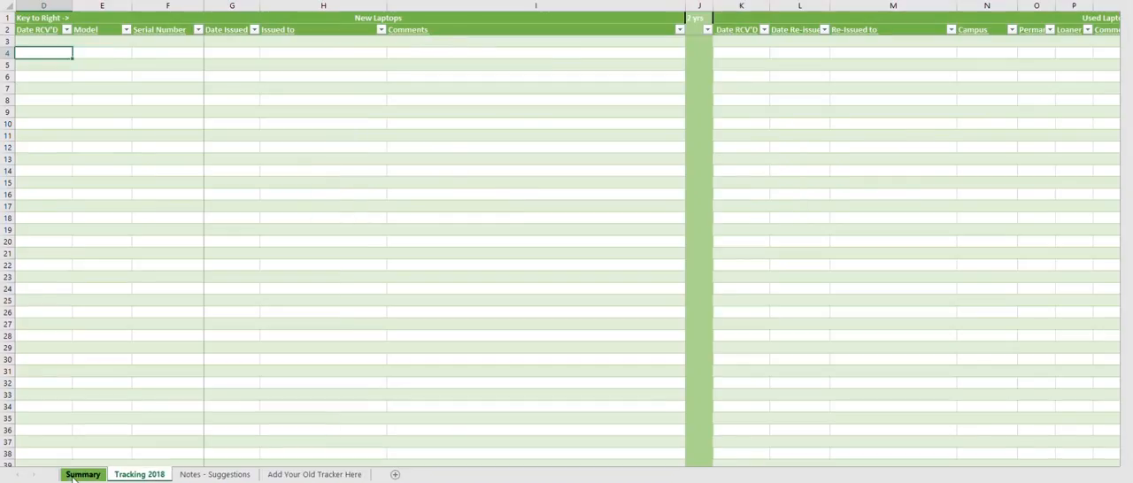
left_click(82, 475)
left_click(135, 476)
left_click(187, 474)
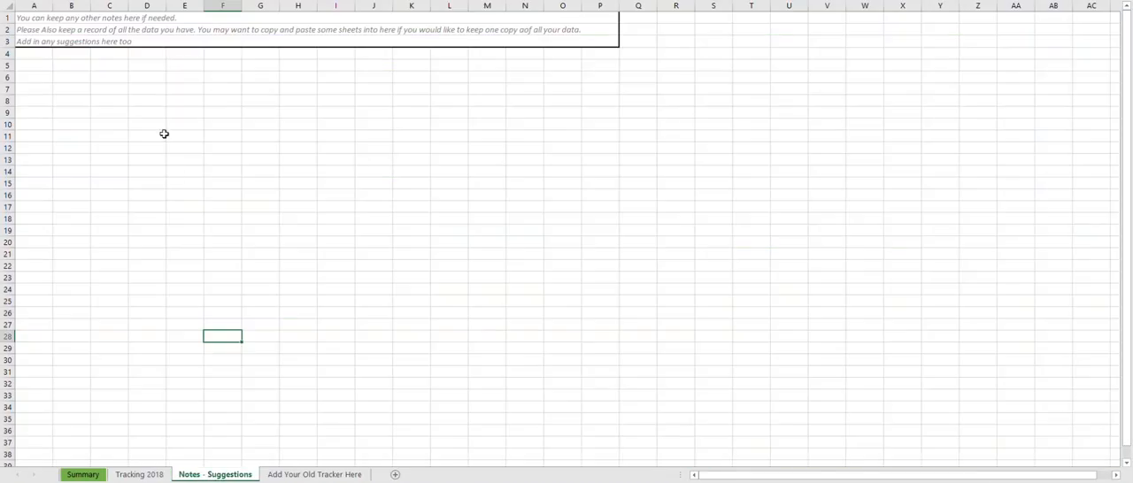
left_click(123, 121)
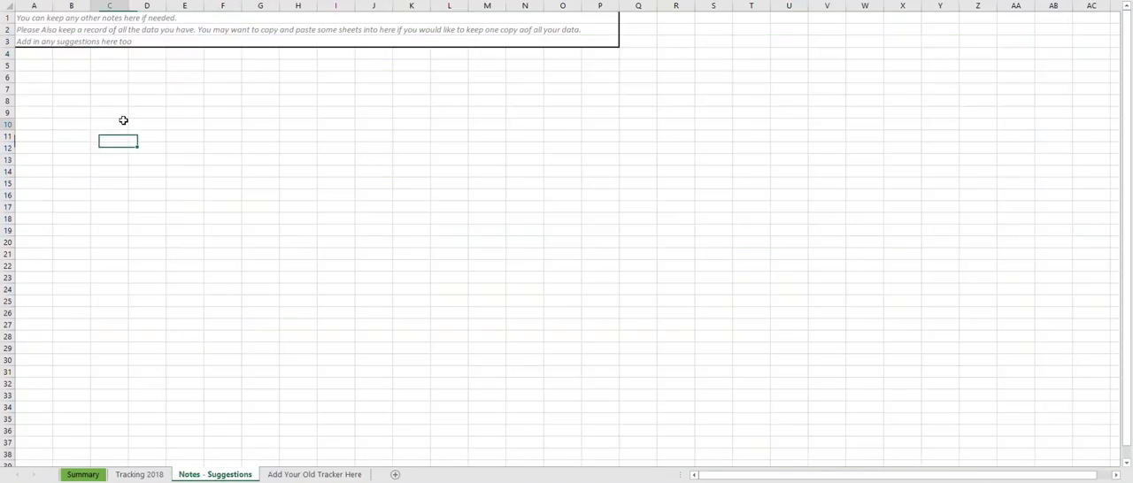
- Look over the Add Your Old Tracker Here sheet, and return by way of Summary to the Tracking 2018 sheet
left_click(309, 475)
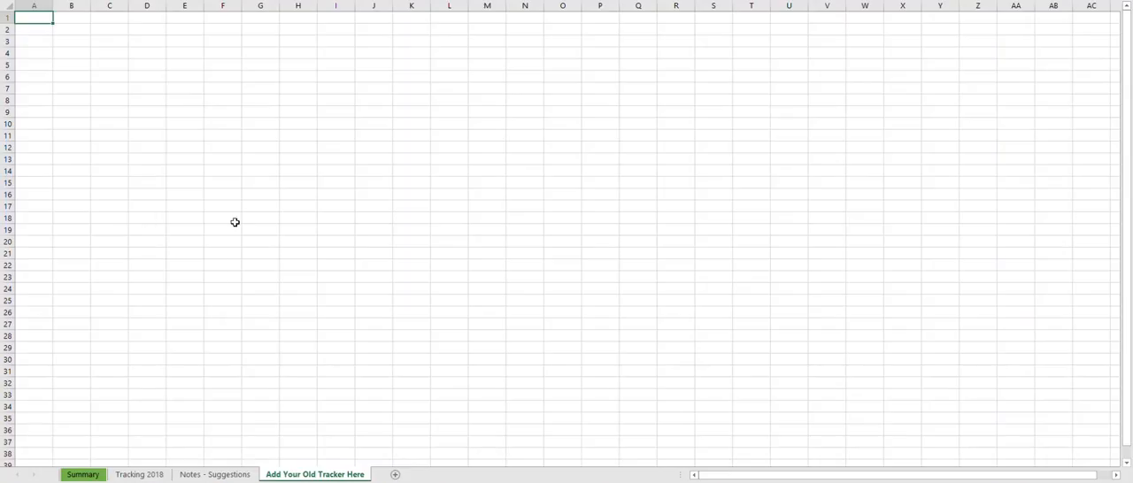
left_click(411, 230)
left_click(336, 323)
left_click(256, 322)
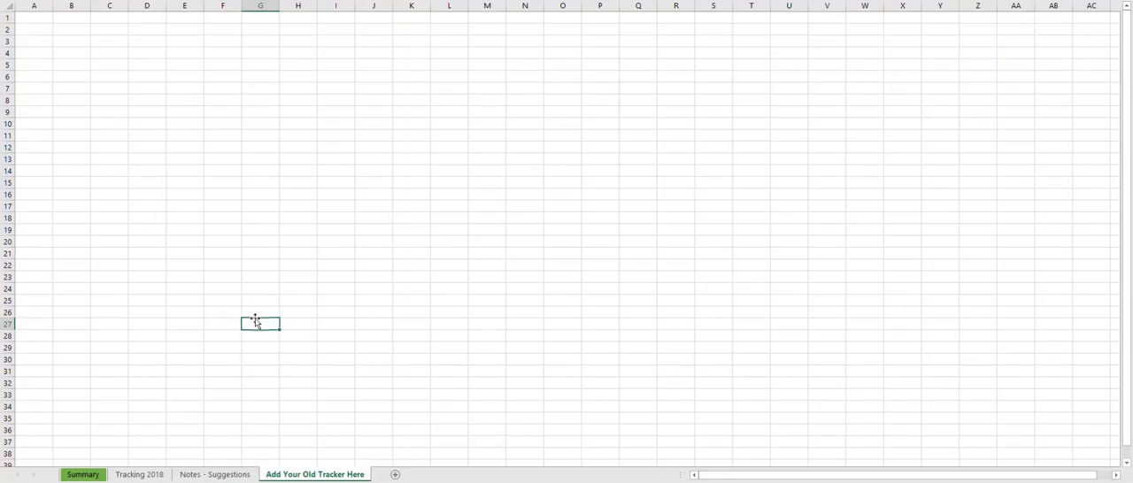
left_click(87, 476)
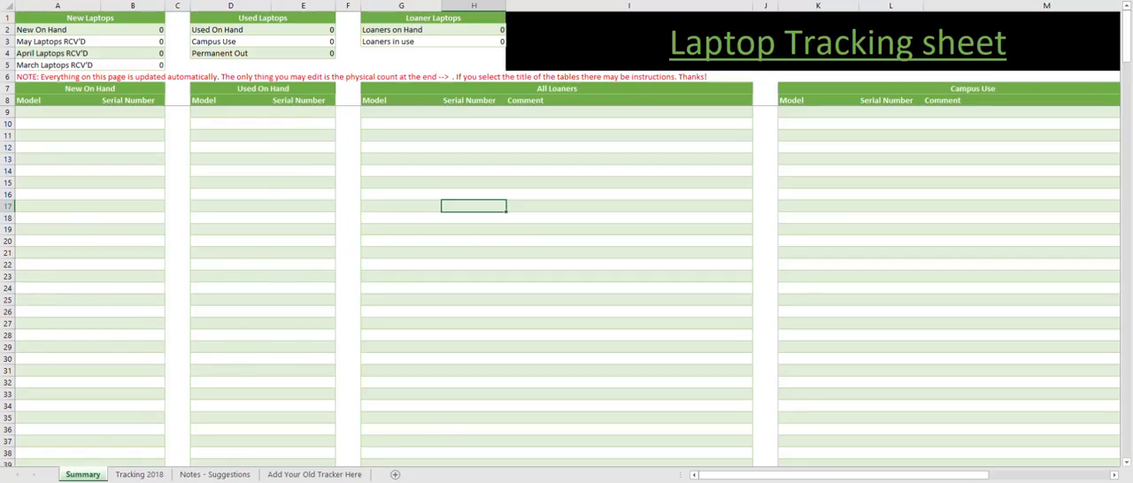
left_click(133, 476)
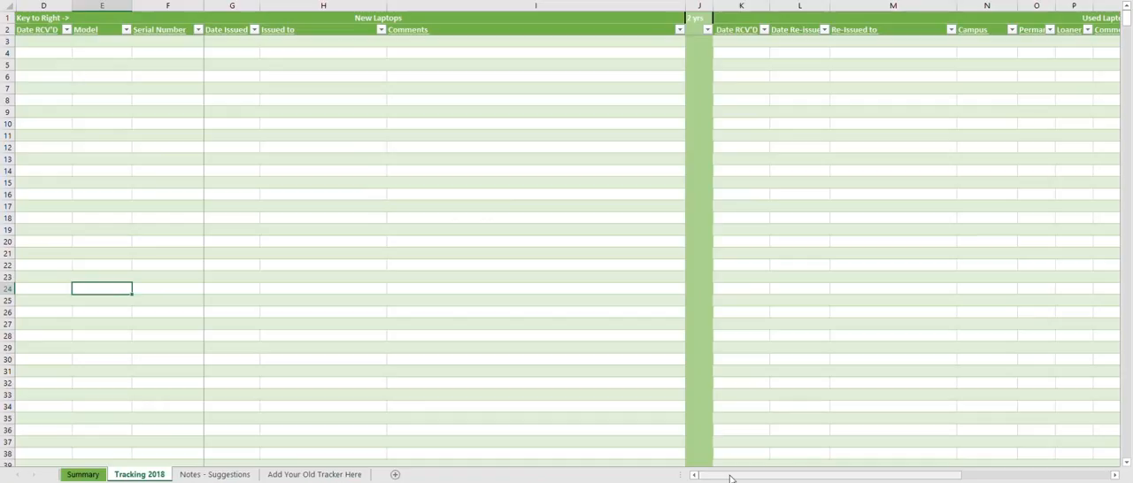
- Examine the Key / Legend on the Tracking 2018 sheet and the meaning of each of its four color swatches
left_click_drag(730, 478, 835, 478)
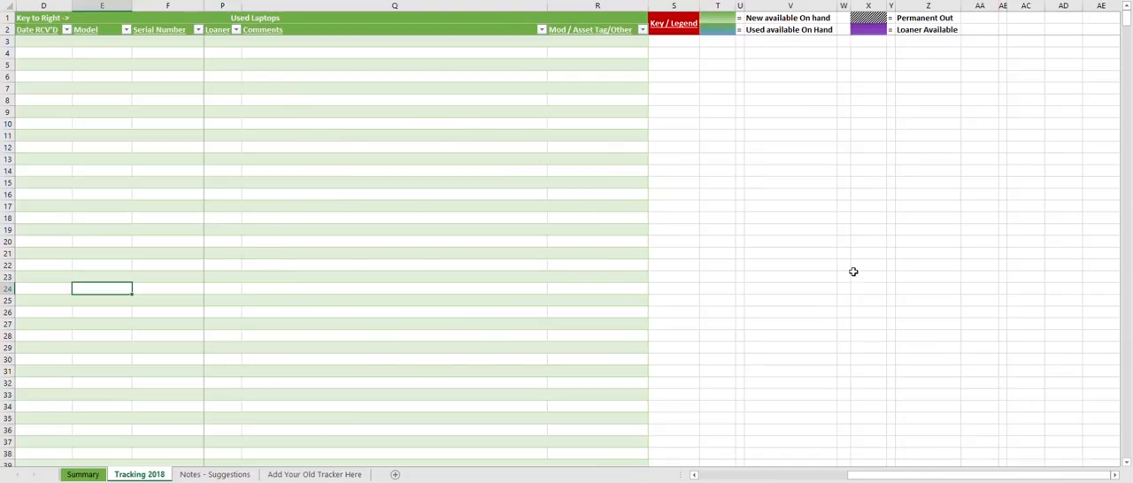
left_click(680, 23)
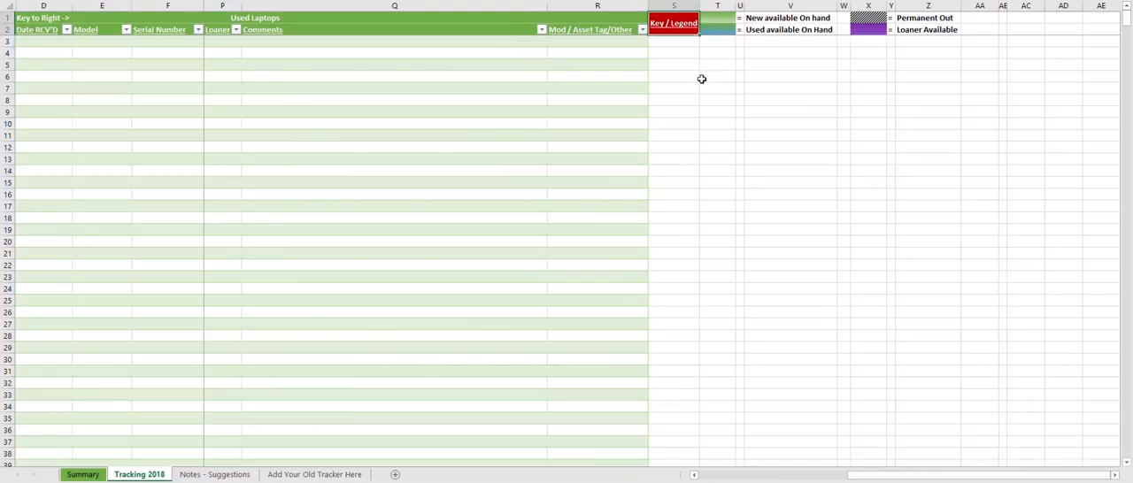
left_click(724, 23)
left_click(879, 26)
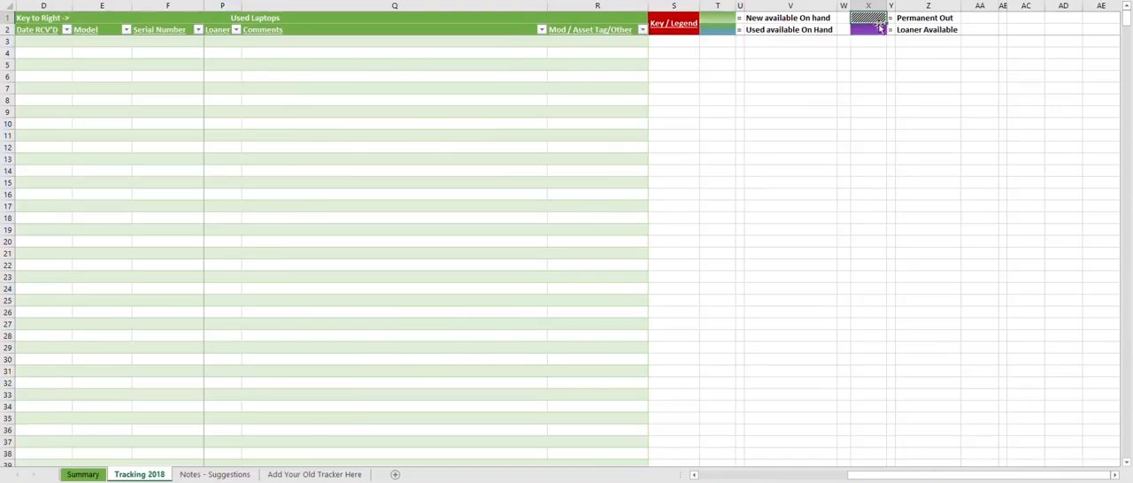
left_click(861, 159)
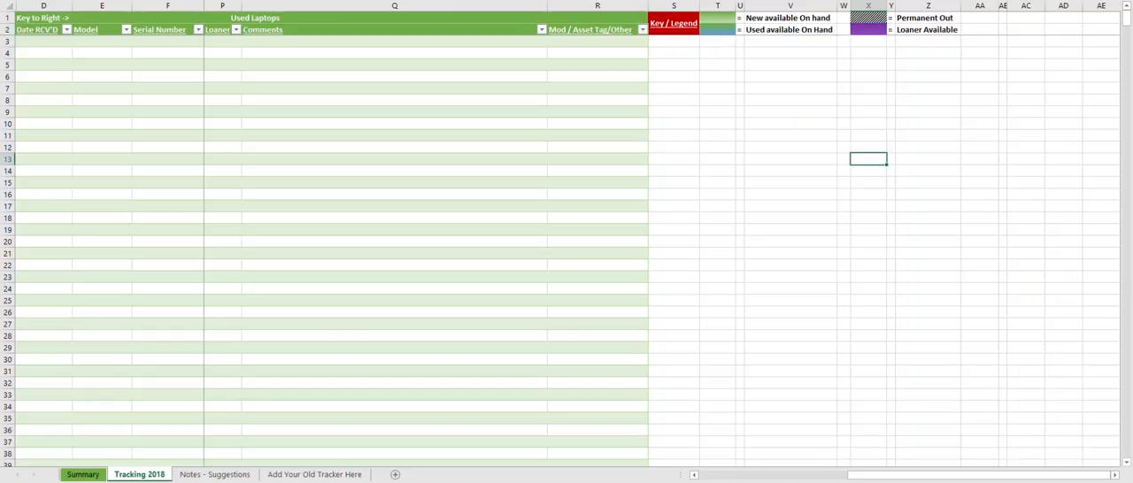
left_click(731, 20)
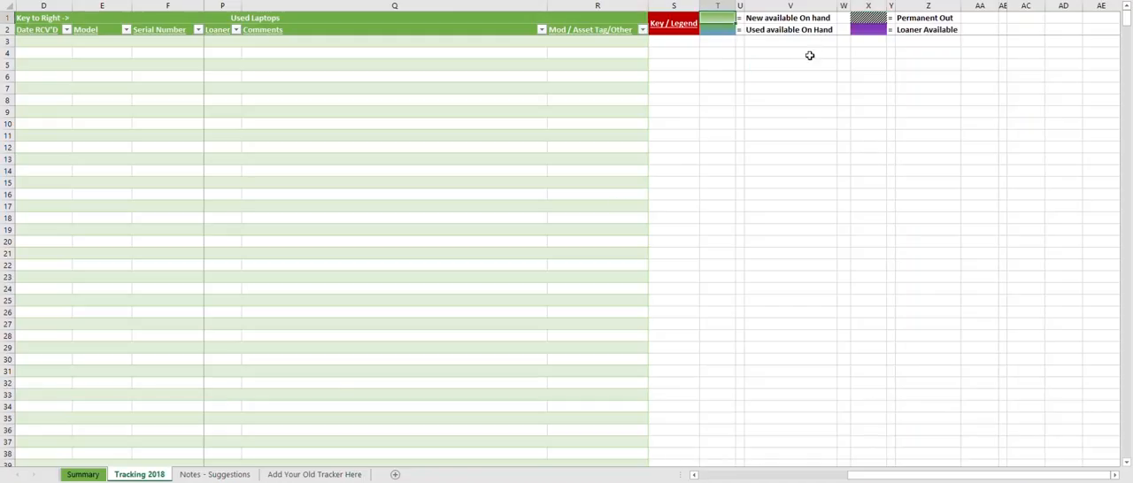
left_click(725, 29)
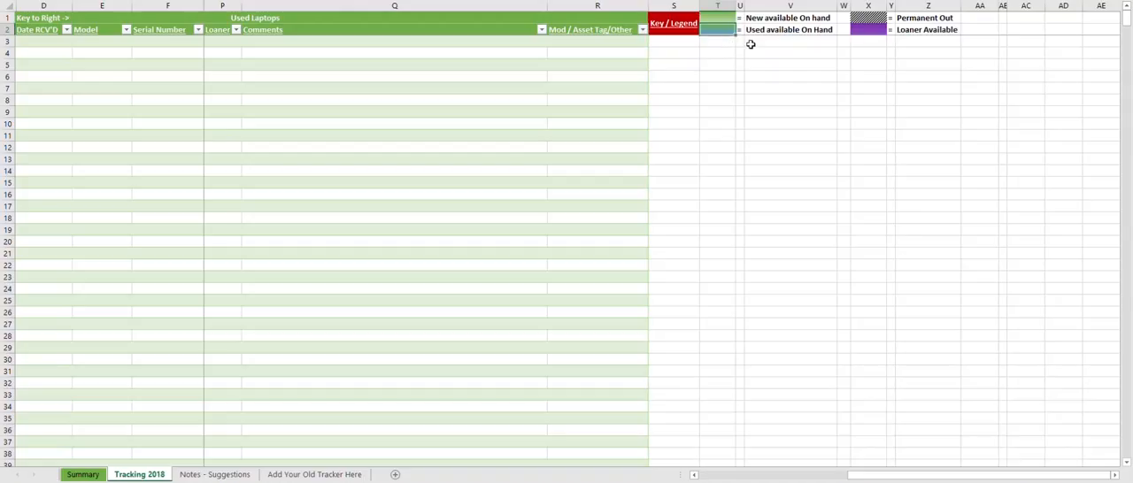
left_click(884, 36)
left_click(839, 66)
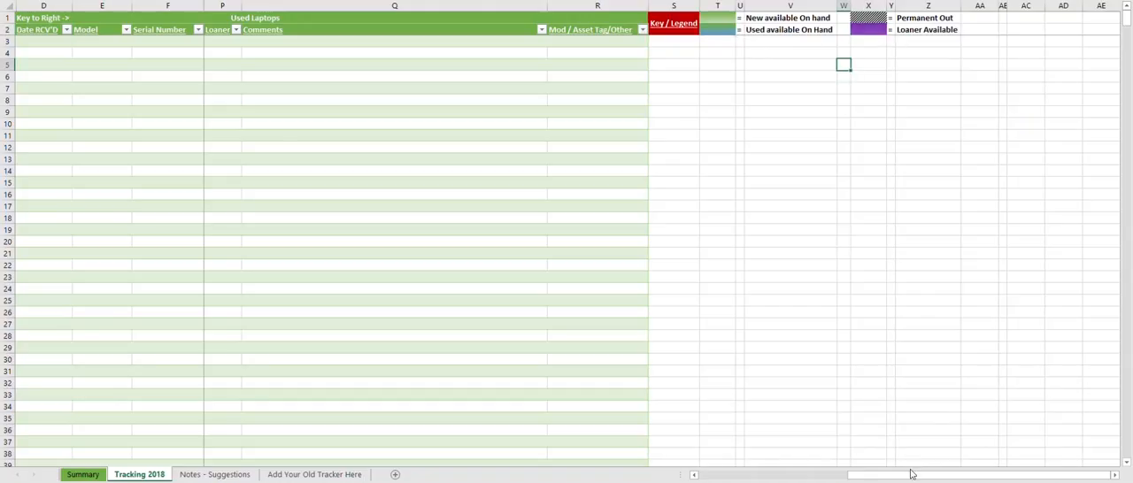
left_click(869, 19)
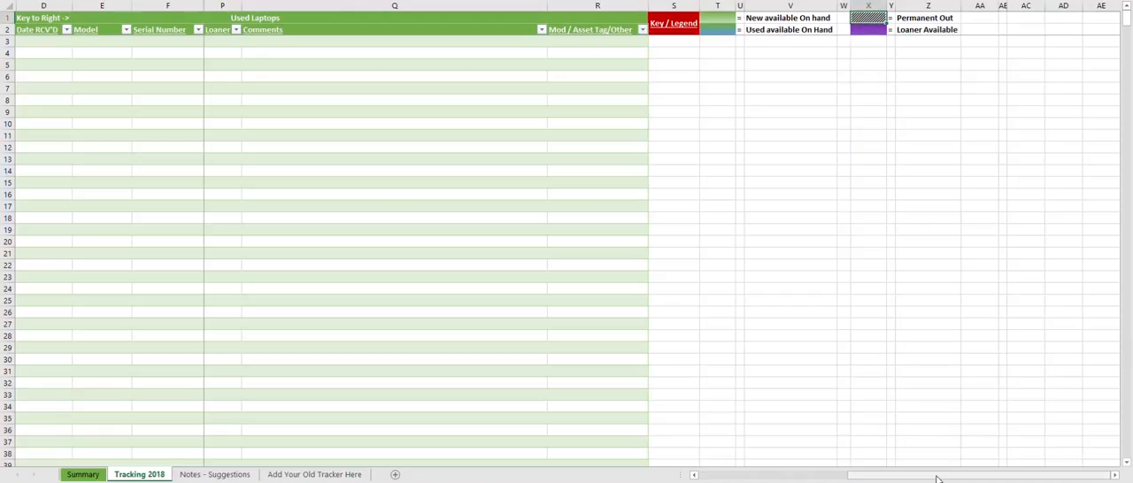
- Look over the New Laptops columns from Date RCV'D to Issued to, including the legend note in the Key to Right cell
left_click_drag(938, 478, 746, 475)
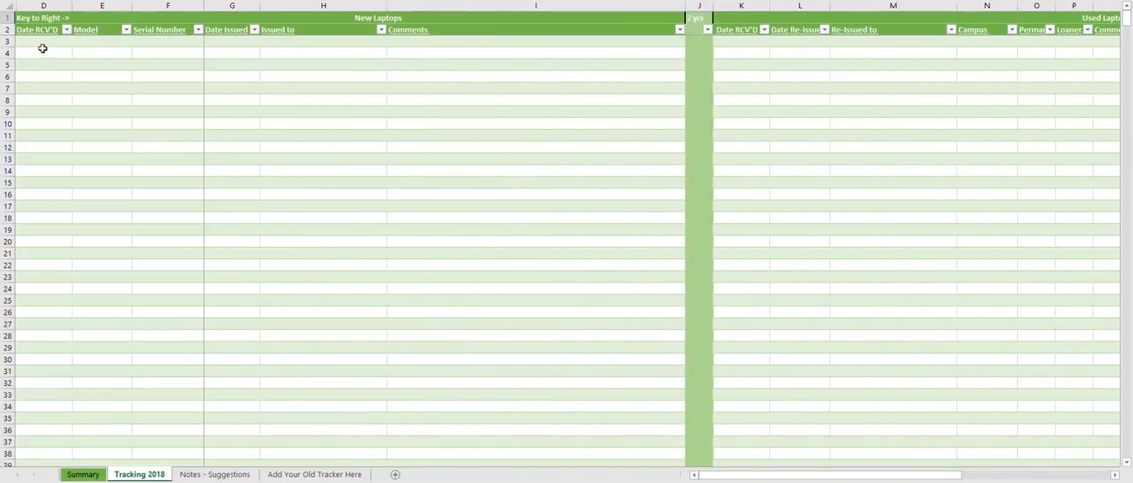
left_click(40, 51)
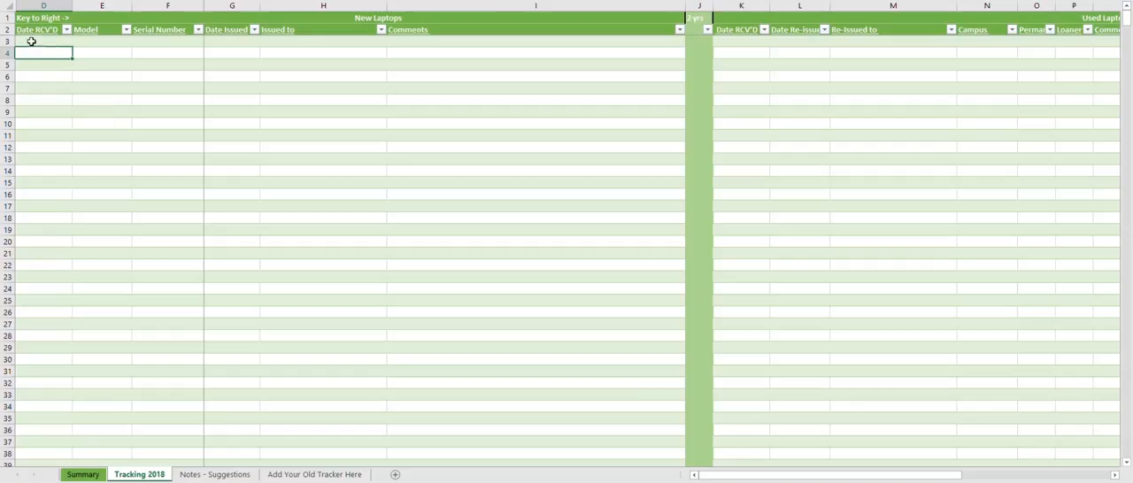
left_click(41, 5)
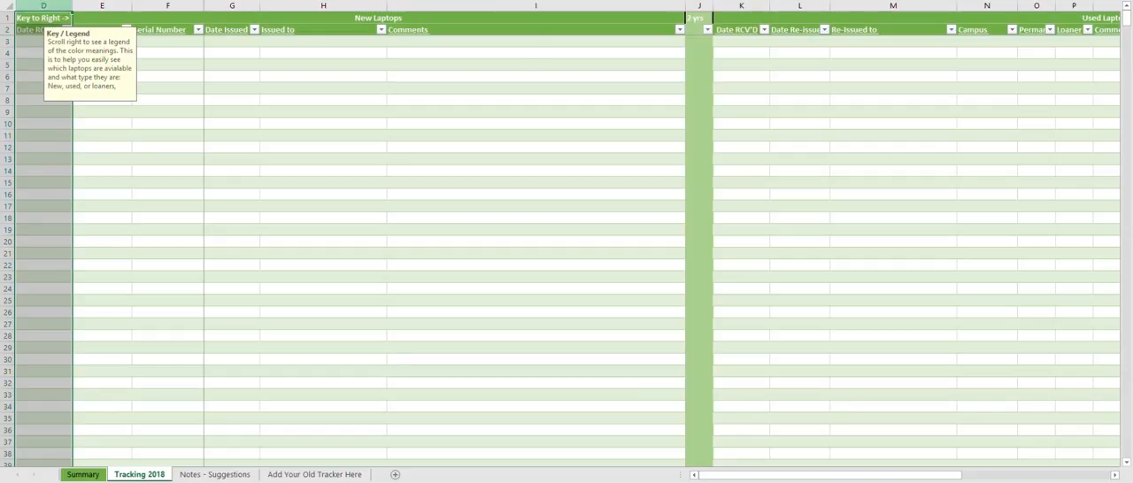
left_click(36, 69)
left_click(38, 40)
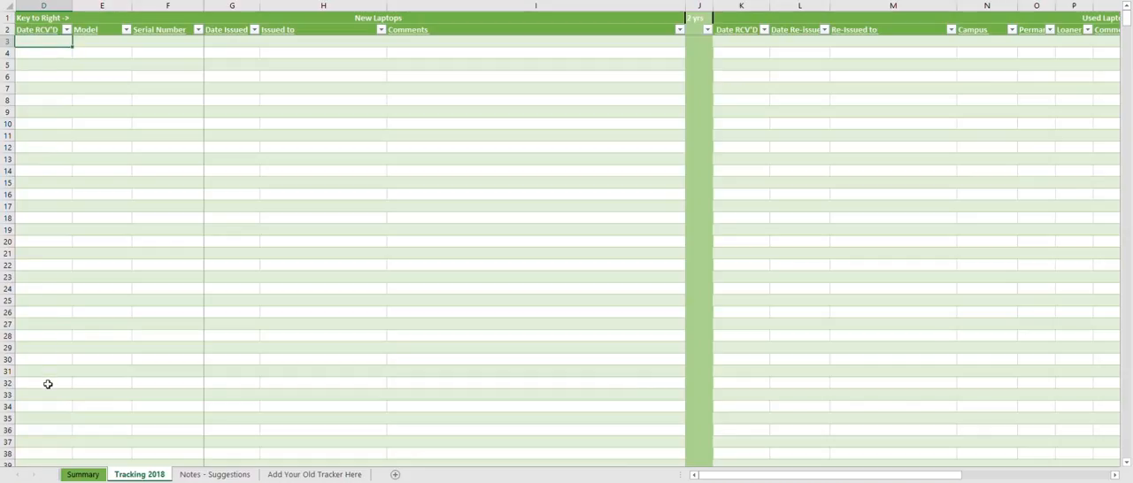
left_click_drag(44, 41, 311, 427)
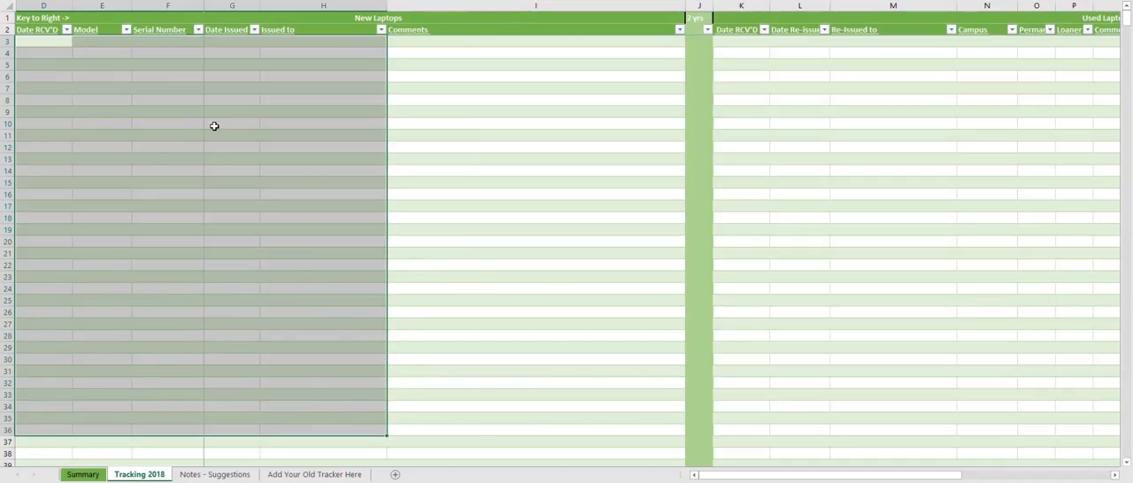
left_click(37, 43)
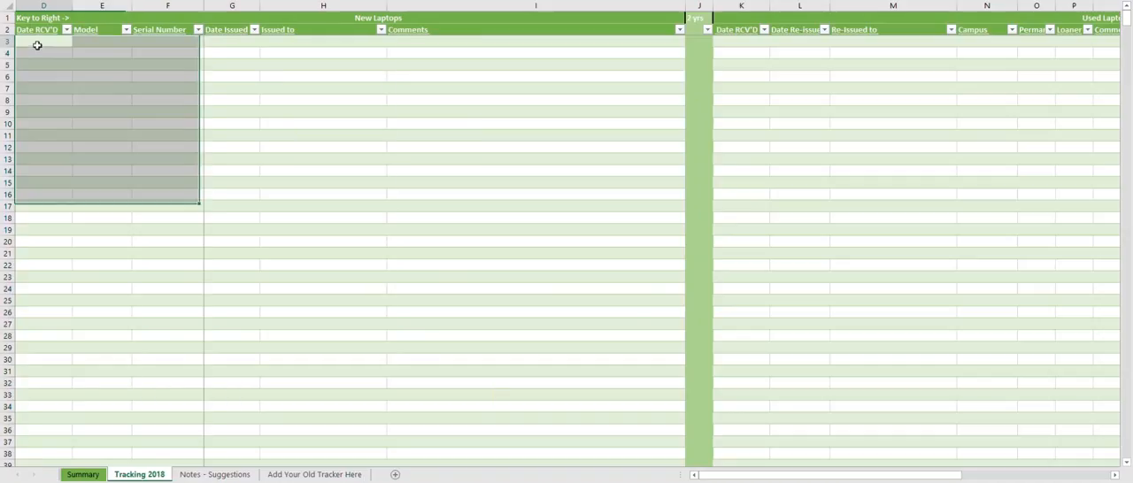
- Read the note on the 2 yrs column header and look through the empty tracking rows
left_click(695, 19)
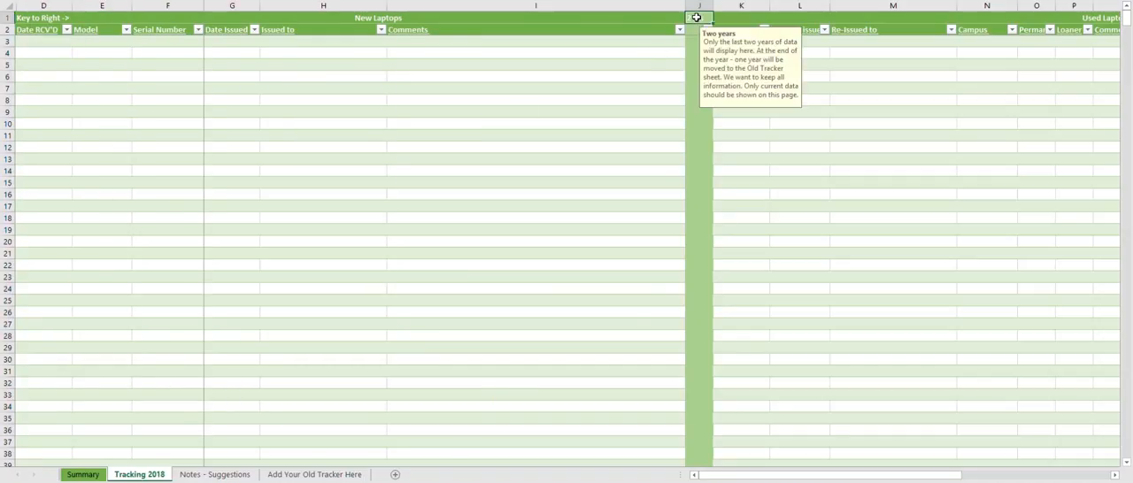
left_click(41, 43)
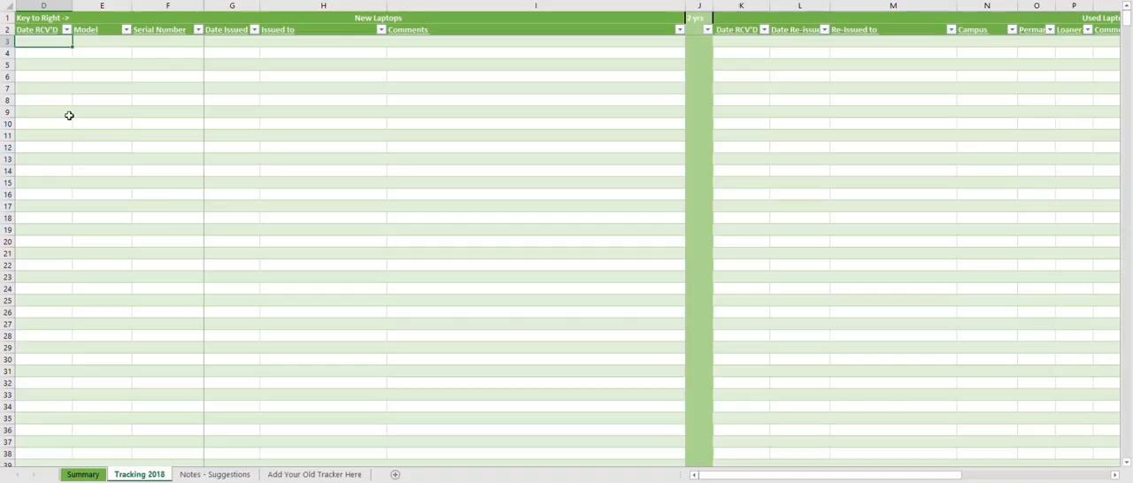
left_click(178, 171)
scroll(384, 210, "down", 20)
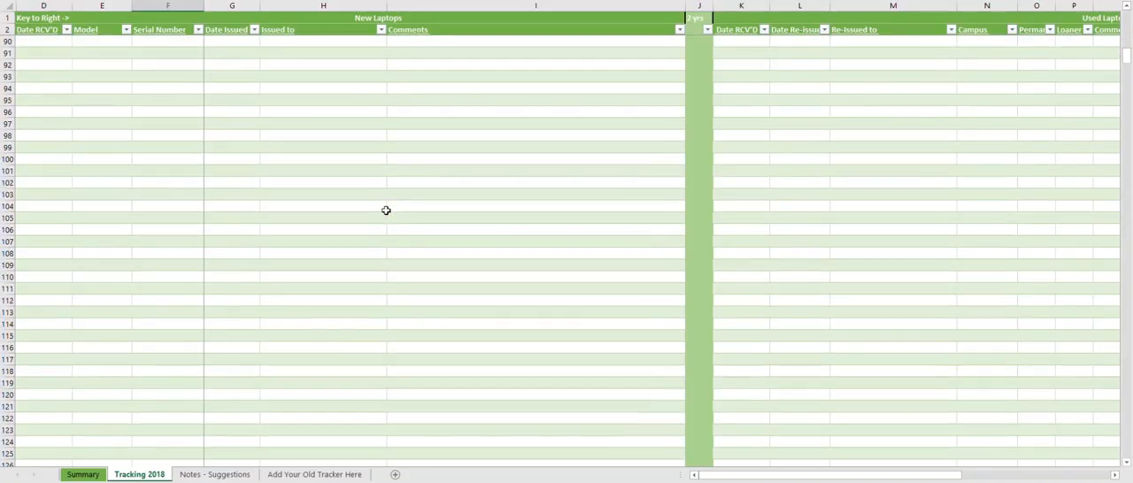
scroll(386, 210, "up", 20)
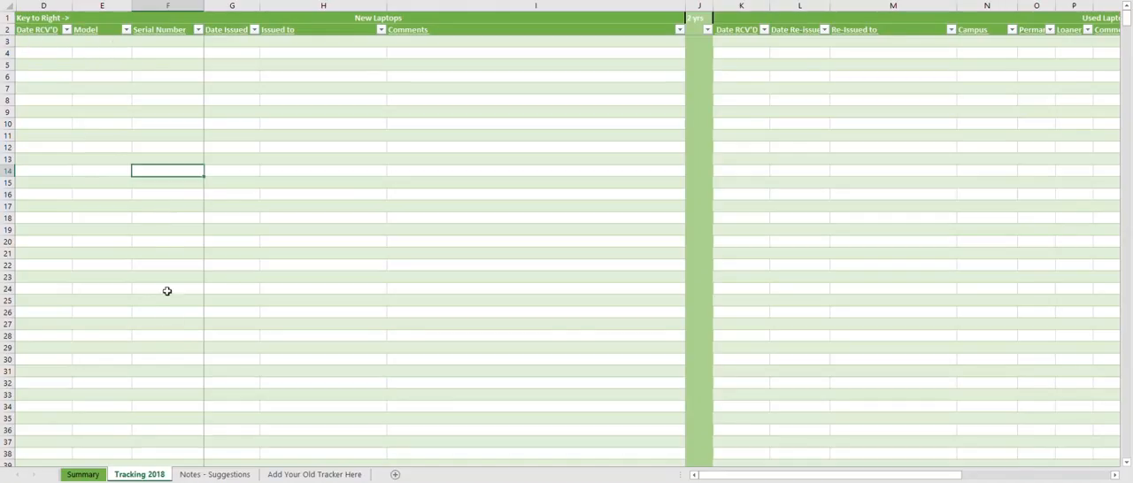
- Fill the first New Laptops row with Date RCV'D 05/01/2018, Model "Model M" and Serial Number "Lll-y64"
left_click(47, 42)
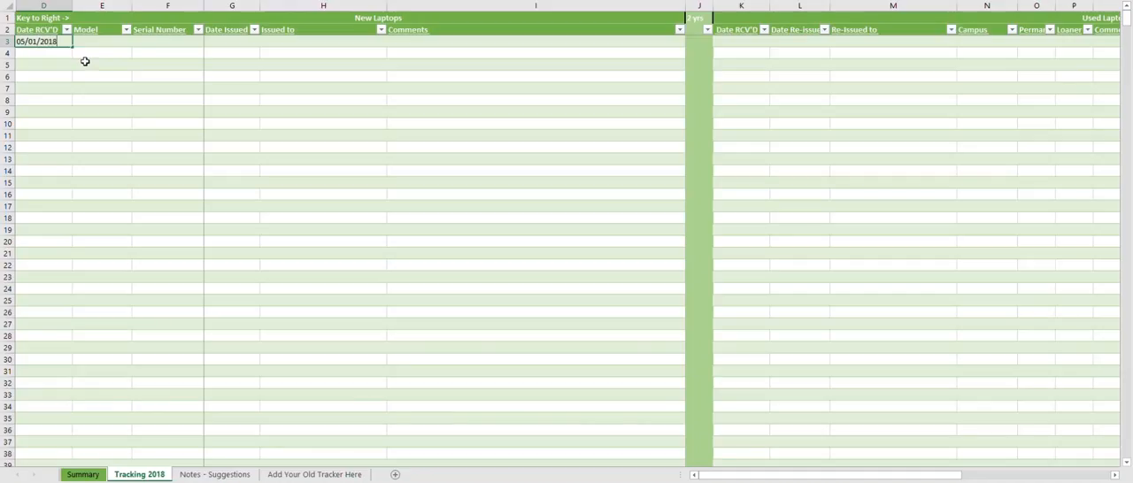
type("05/01/2018")
key("Tab")
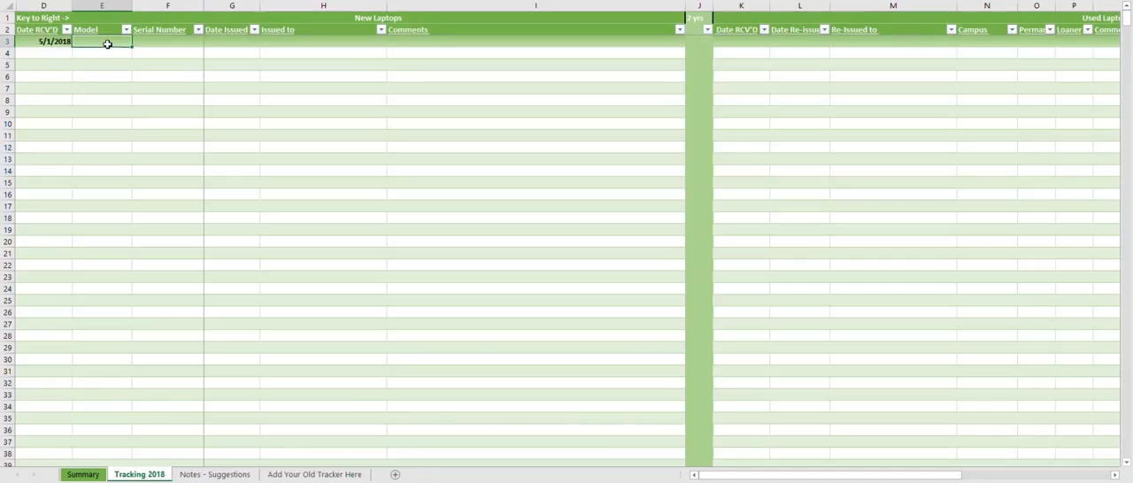
type("Model M")
key("Tab")
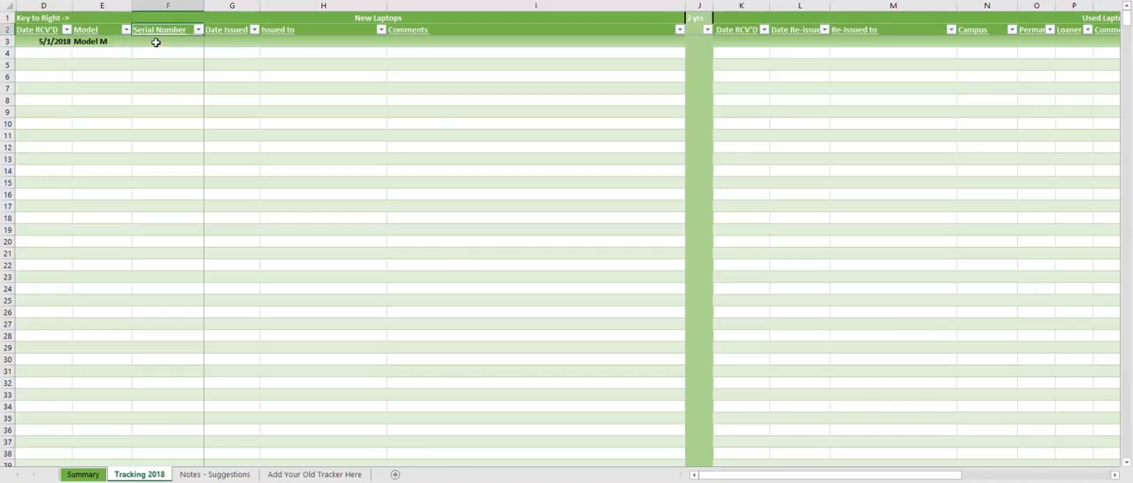
type("LII-y64")
left_click(273, 122)
left_click(58, 42)
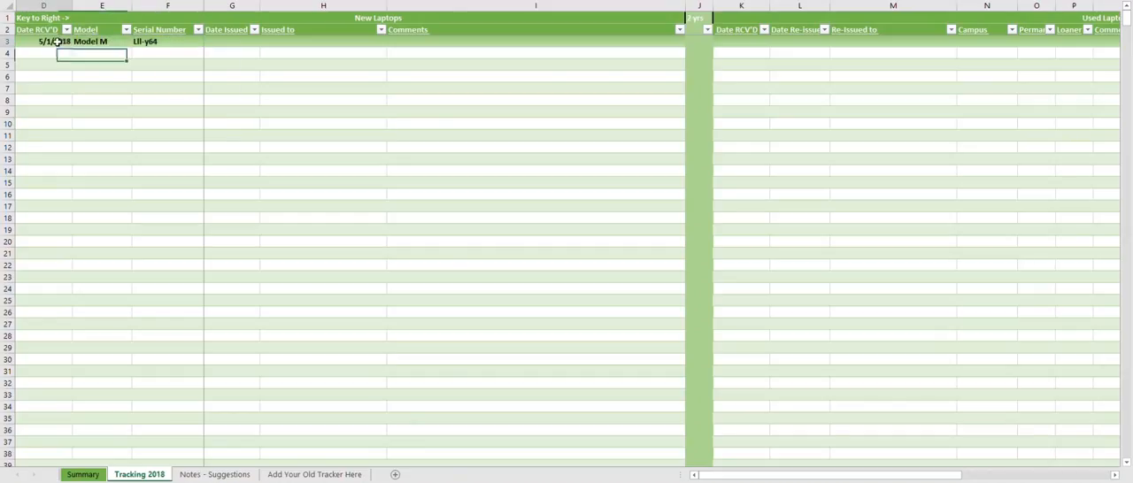
left_click(166, 42)
- Compare the new laptop row's color with the Key / Legend and look through the rows below it
left_click_drag(783, 480, 867, 478)
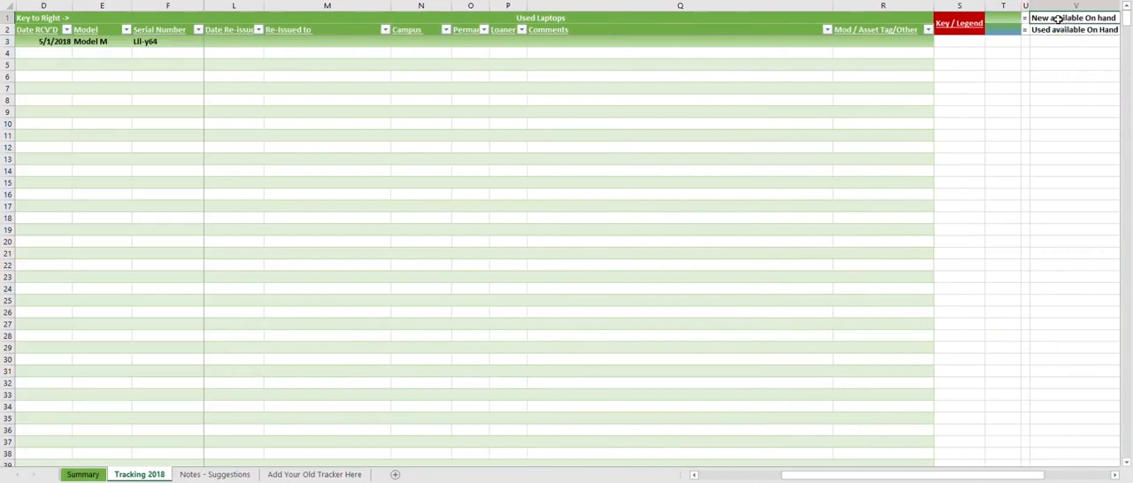
left_click(955, 122)
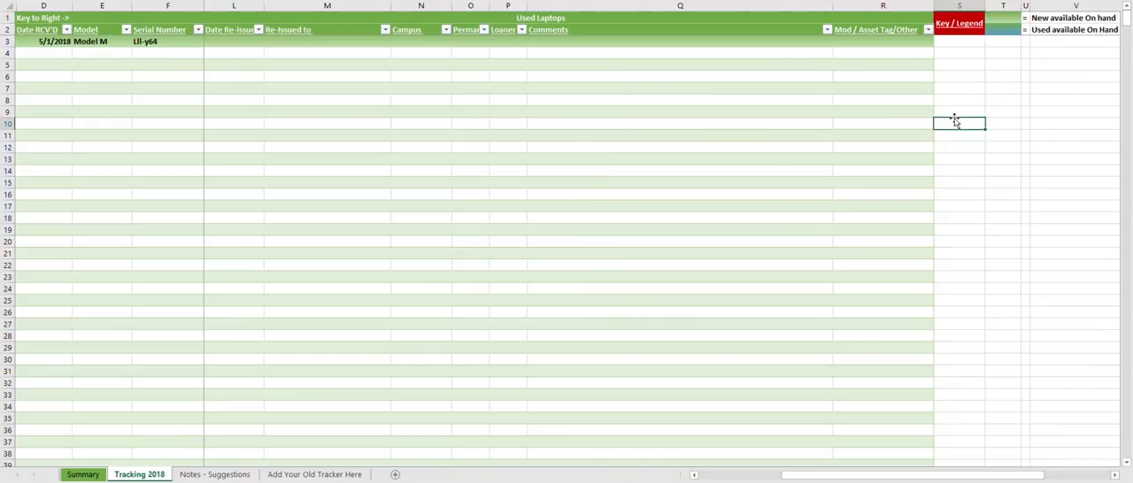
scroll(955, 121, "down", 7)
scroll(925, 124, "down", 7)
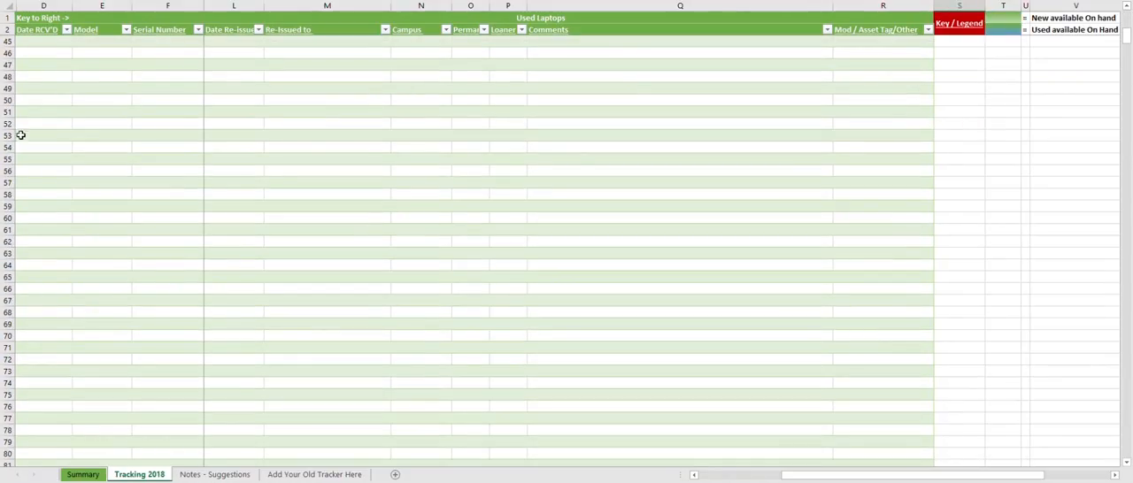
scroll(20, 134, "down", 3)
scroll(354, 146, "down", 3)
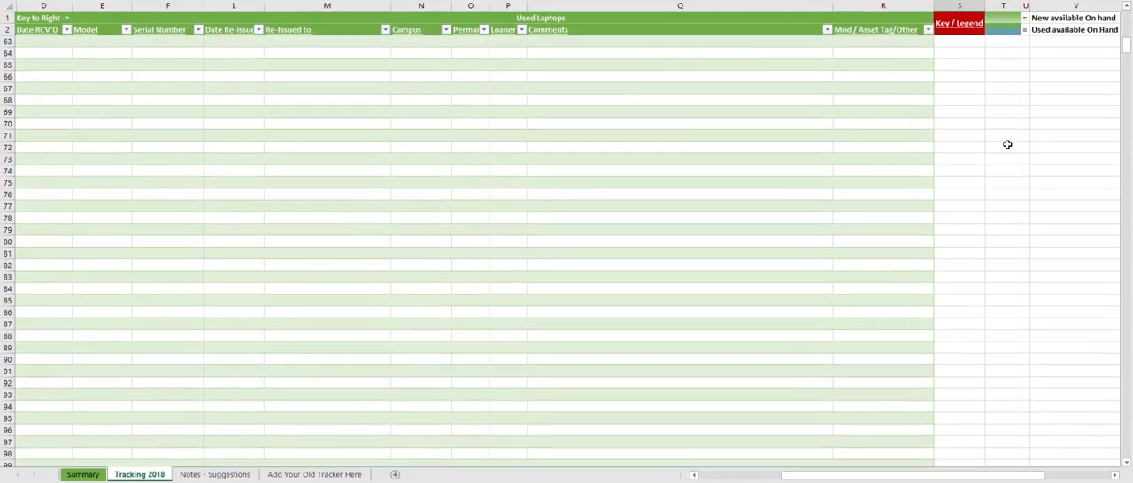
scroll(1007, 144, "up", 10)
scroll(1007, 146, "up", 10)
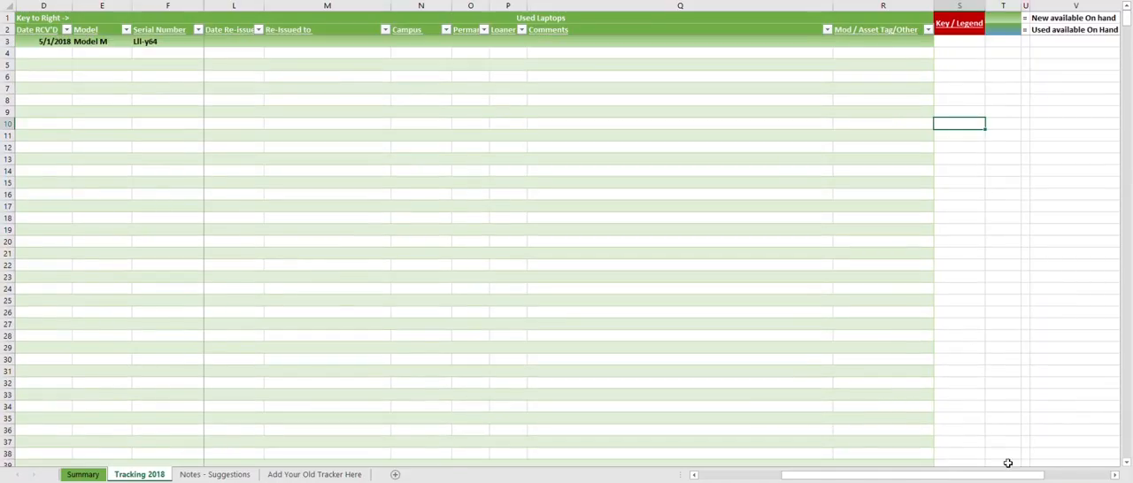
scroll(1002, 463, "left", 5)
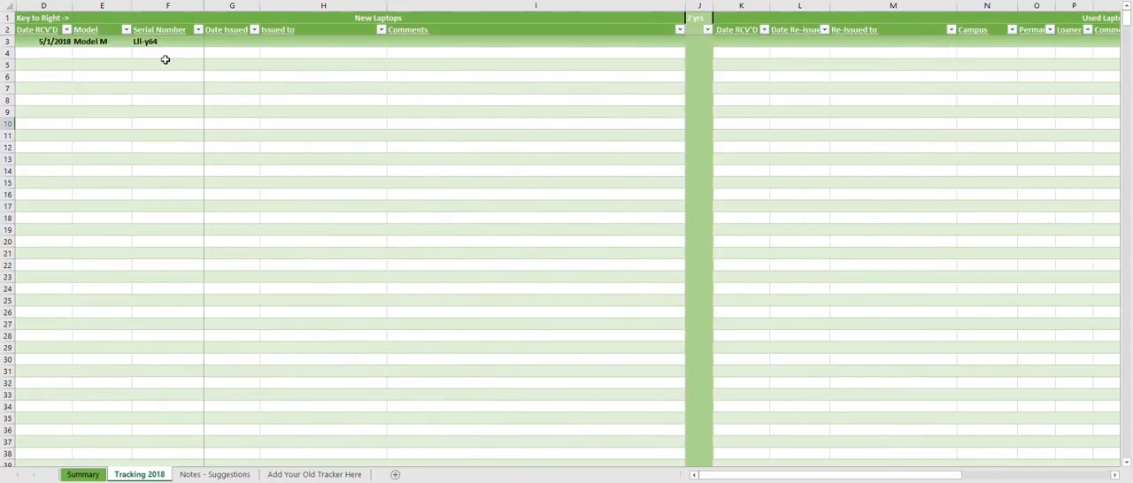
- Check the Summary sheet's New On Hand count and the Model M entry in the New On Hand table
left_click(83, 475)
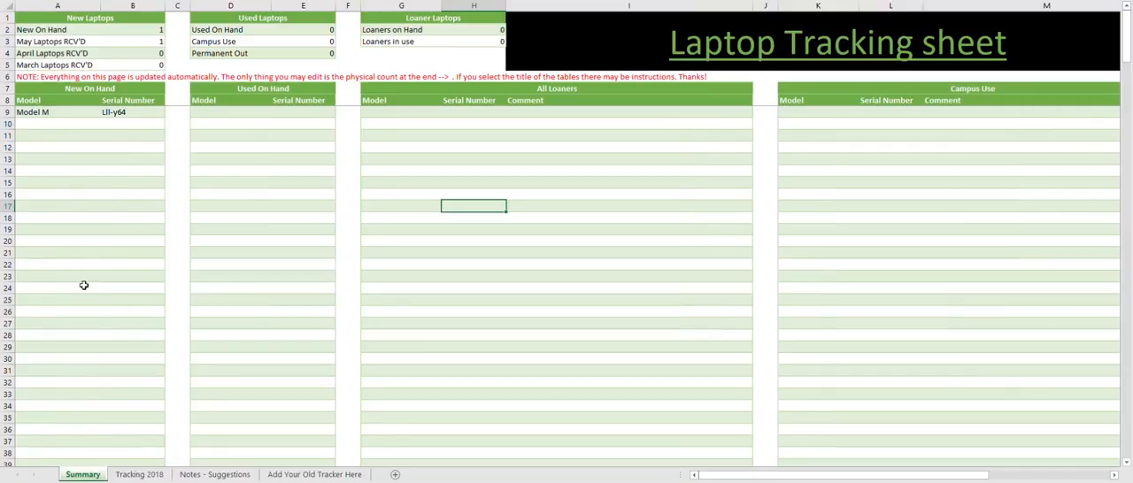
left_click(136, 30)
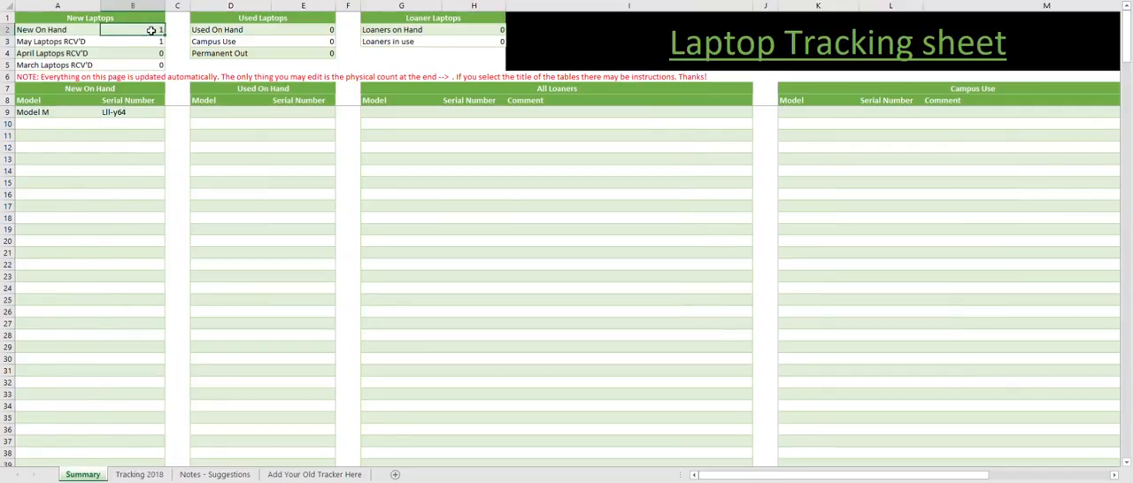
left_click(40, 112)
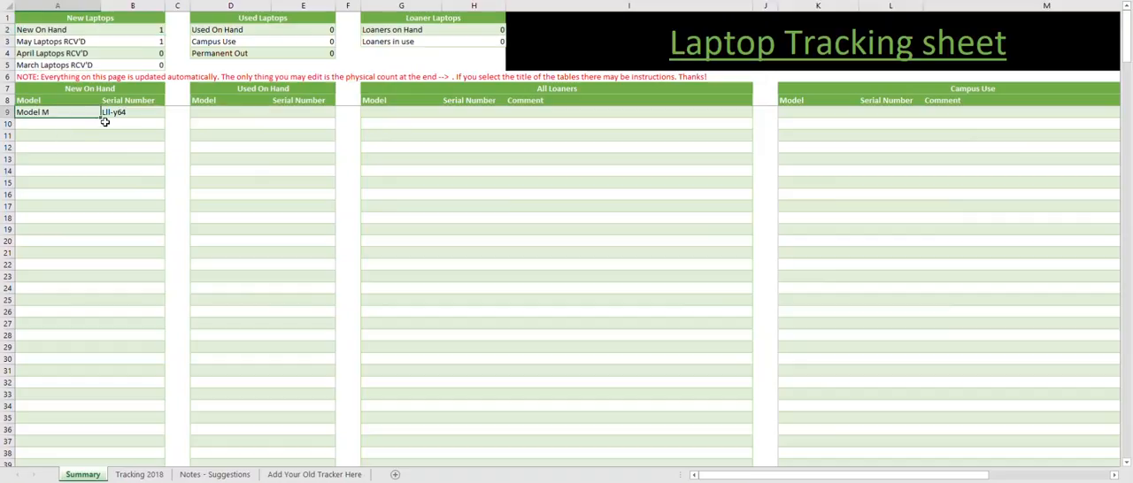
left_click(137, 112)
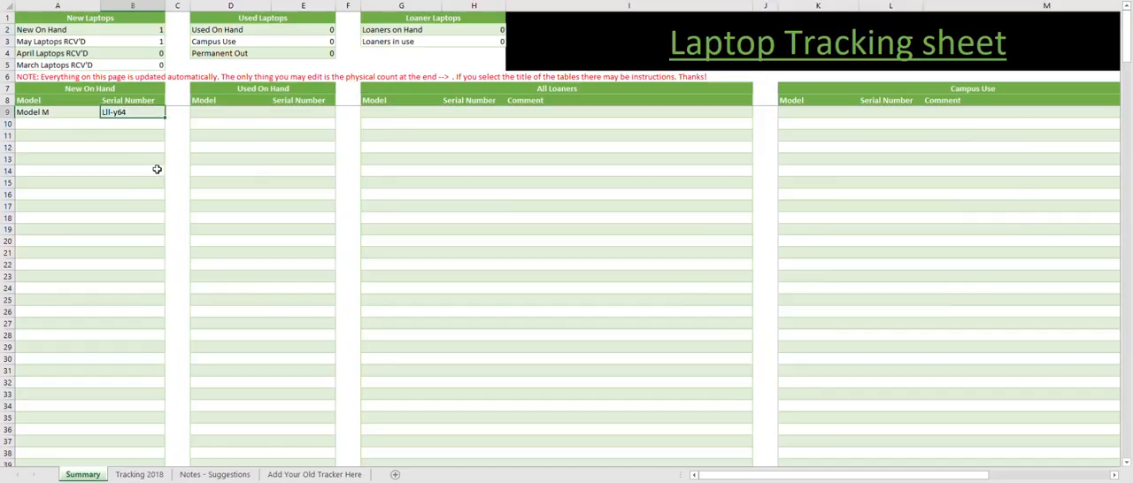
- Enter 05/02/2018 as the Date Issued for the Model M laptop on the Tracking 2018 sheet
key("ctrl+Page_Down")
left_click(240, 45)
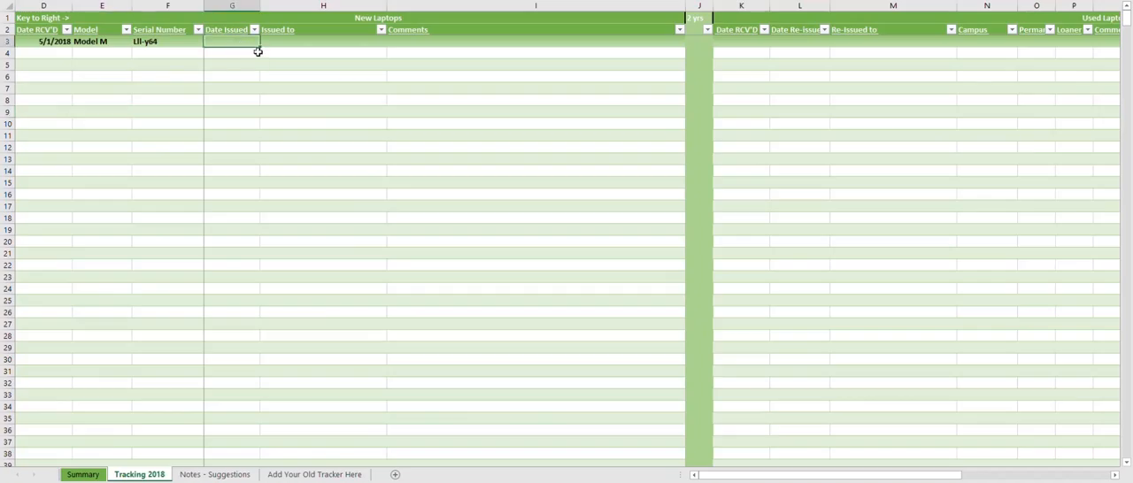
key("F2")
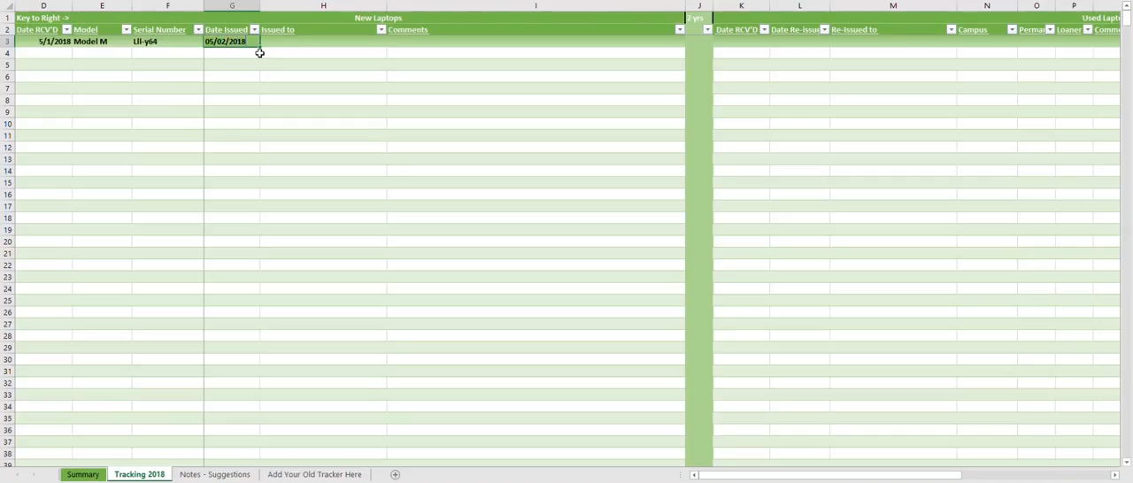
left_click(271, 76)
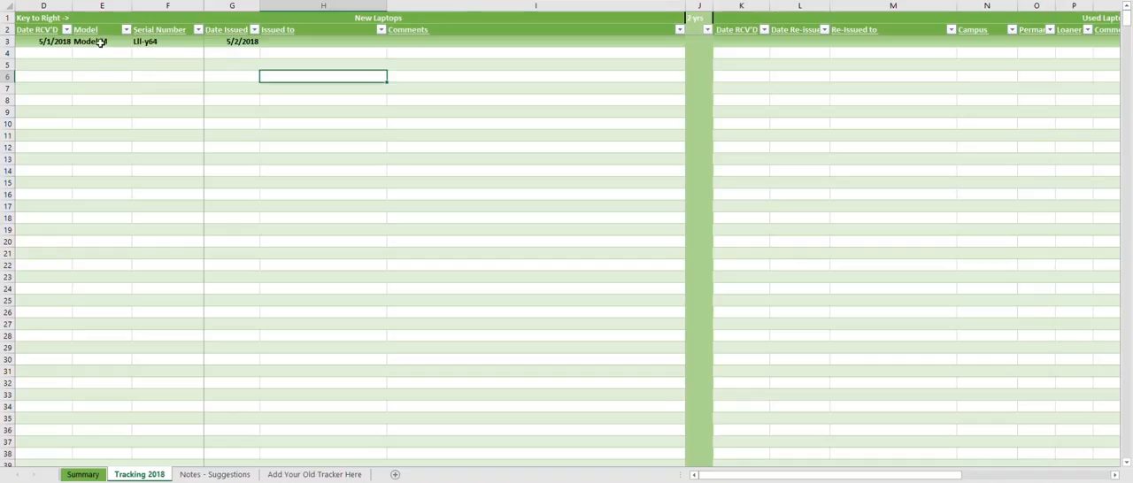
- Fill in the recipient's name under Issued to for the Model M laptop in New Laptops
left_click(300, 44)
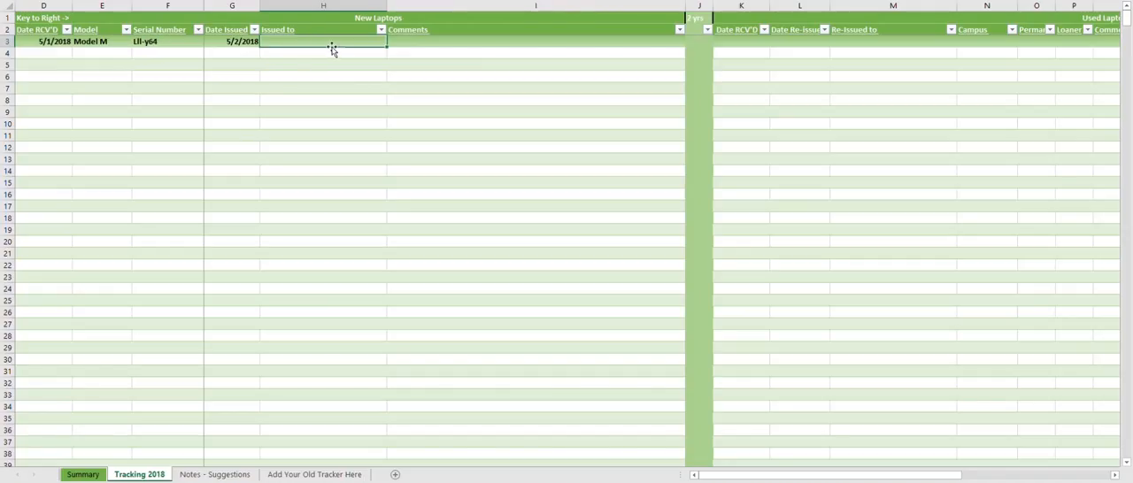
type("Bo")
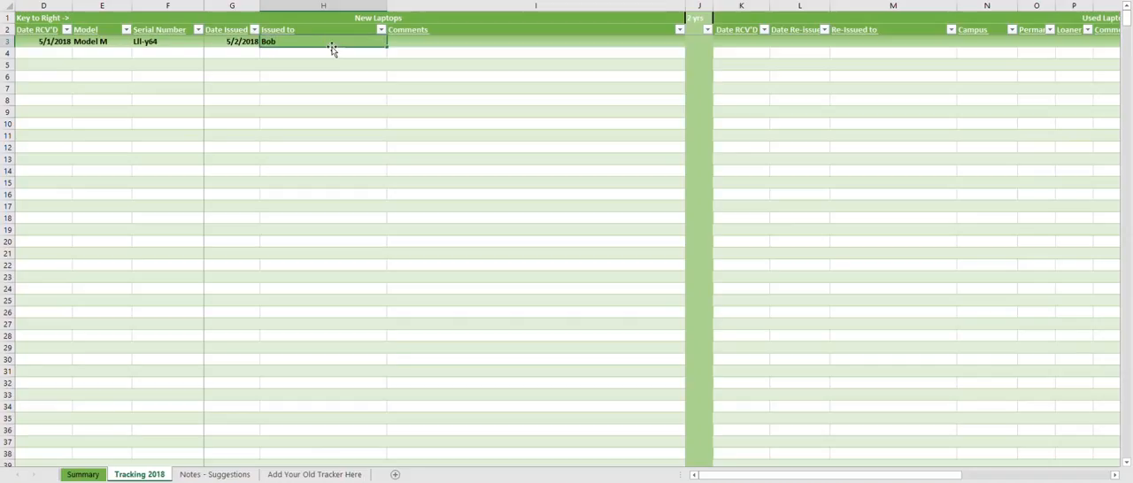
type("b")
left_click(333, 65)
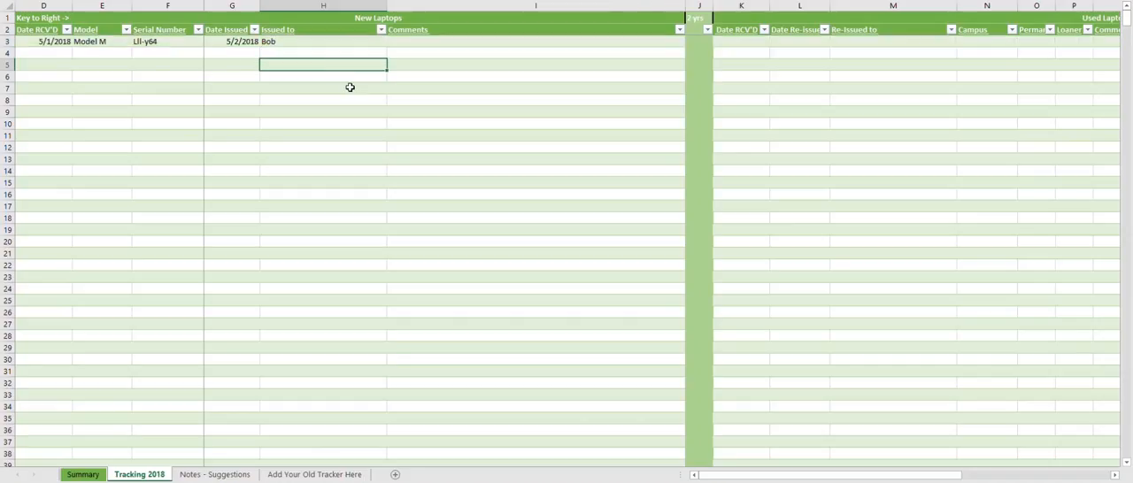
left_click(296, 41)
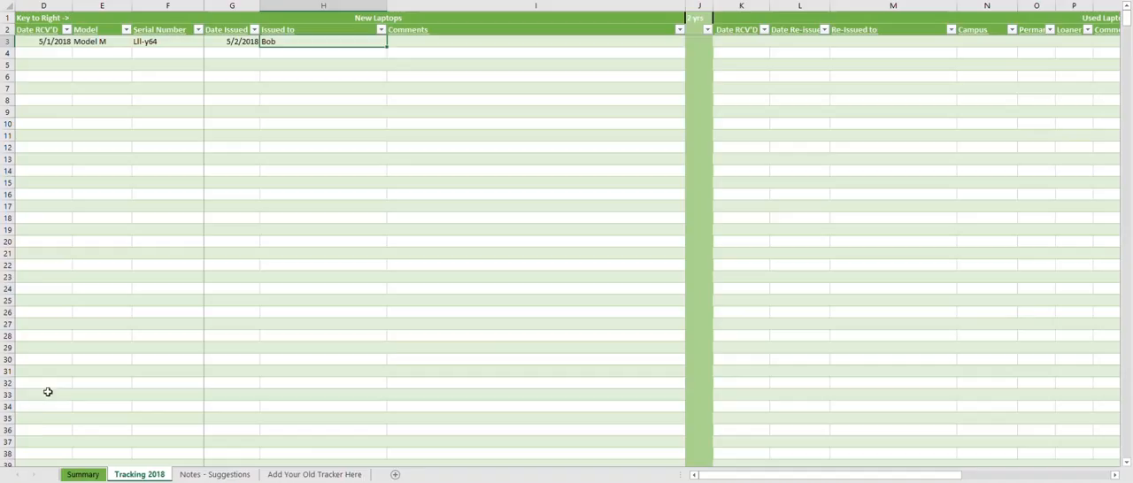
- Check the New On Hand count on the Summary sheet and the first rows of the New On Hand and Used On Hand tables
left_click(83, 475)
left_click(150, 30)
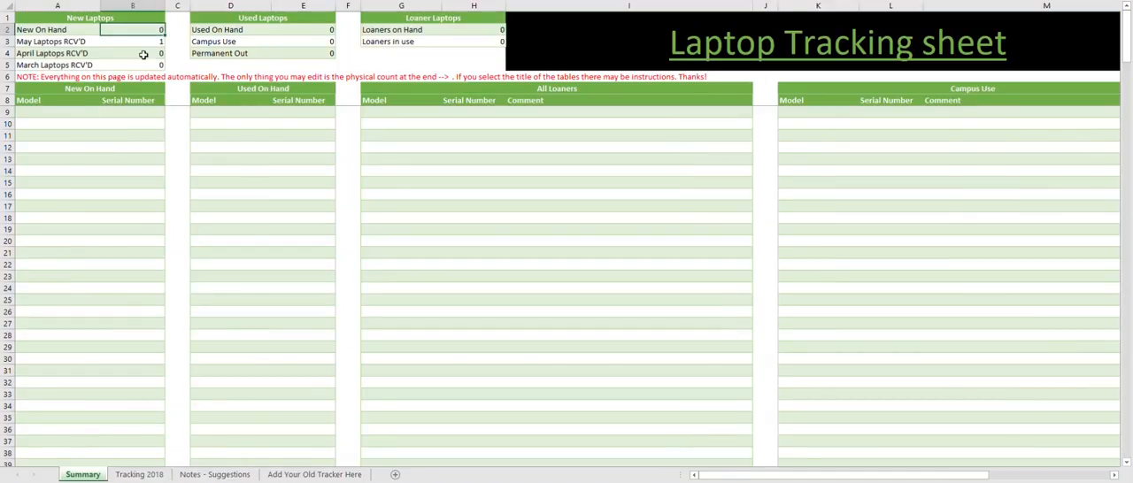
left_click_drag(69, 112, 109, 111)
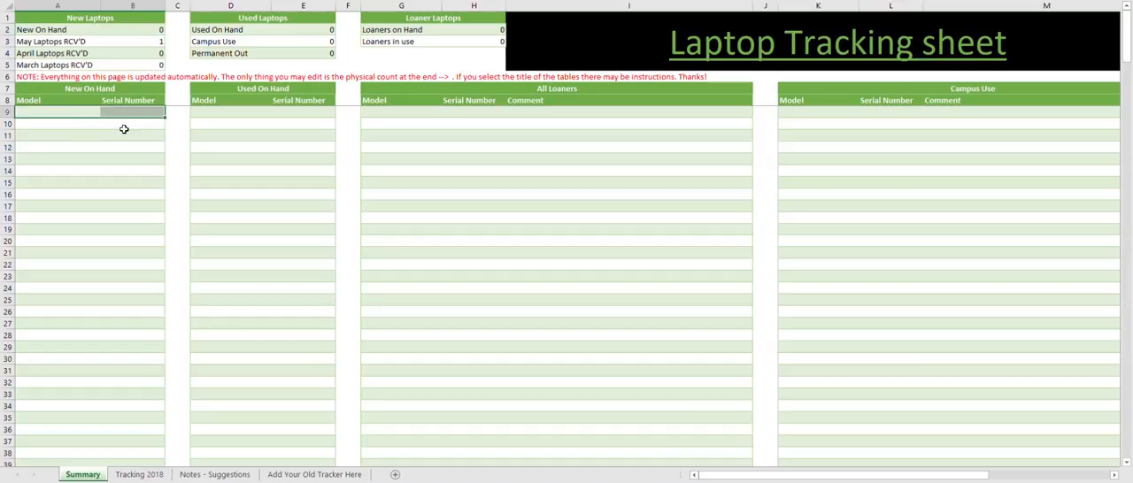
left_click(124, 130)
left_click(126, 112)
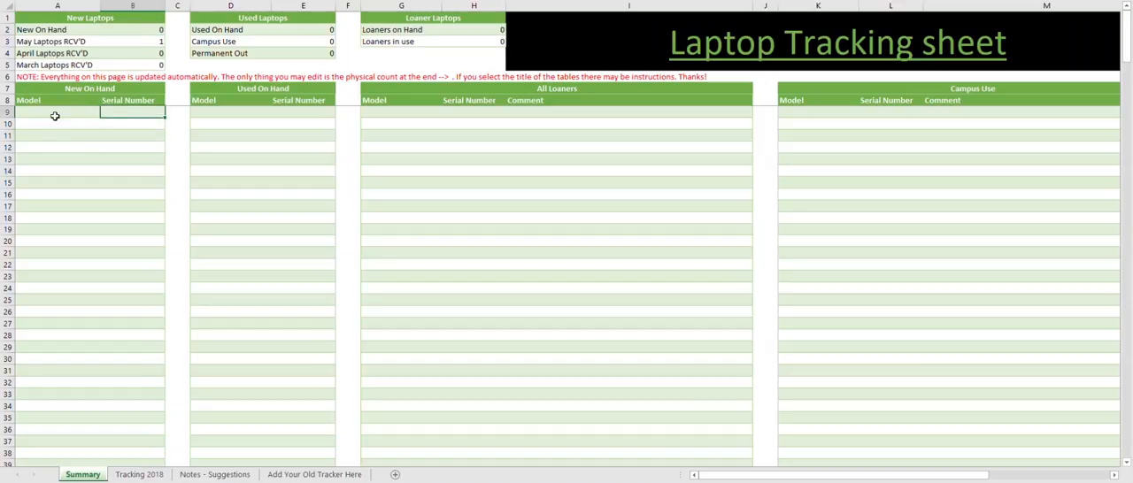
left_click(258, 121)
left_click(282, 113)
left_click(112, 121)
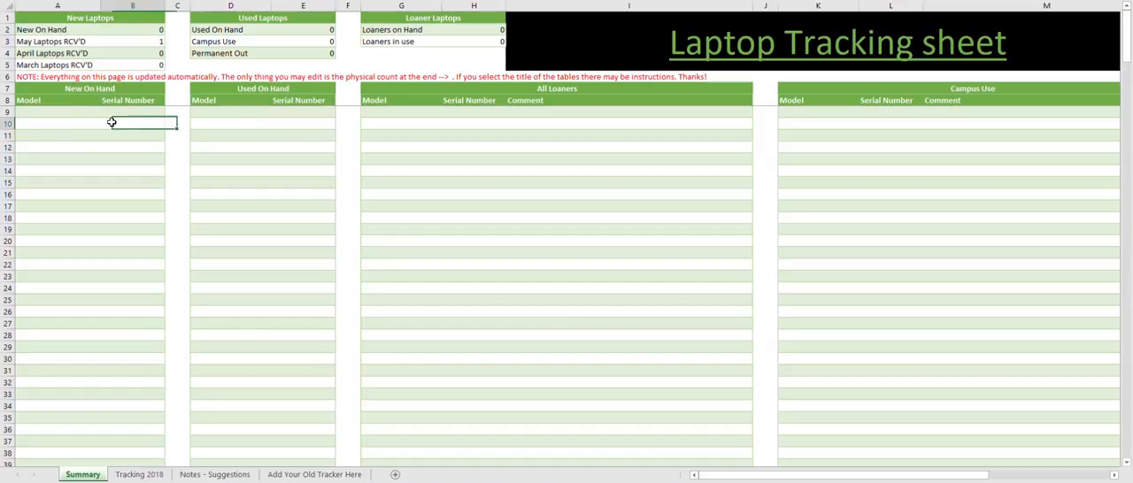
- Examine the issued Model M row on Tracking 2018 together with the empty rows beneath it
left_click(161, 475)
left_click(266, 89)
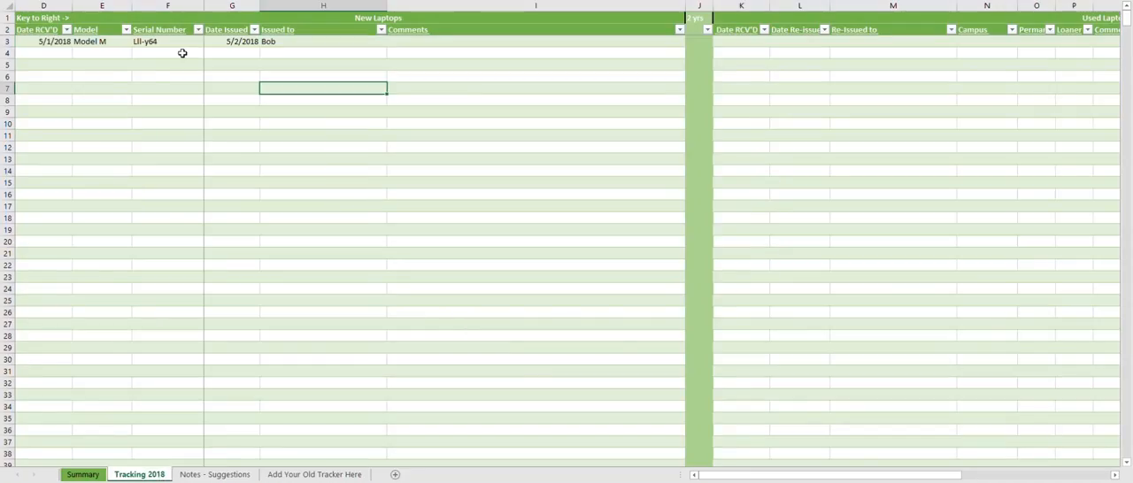
left_click(101, 101)
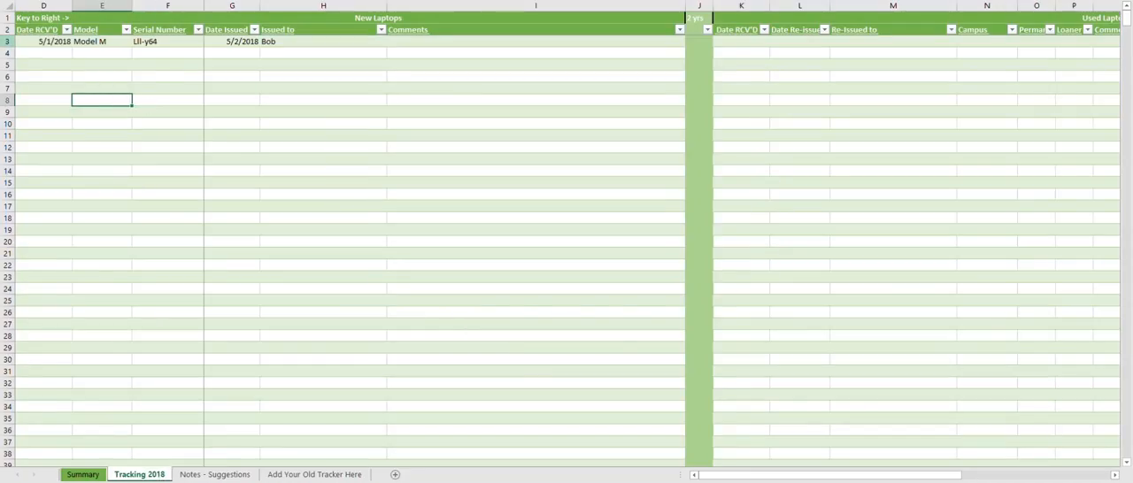
left_click_drag(8, 42, 7, 112)
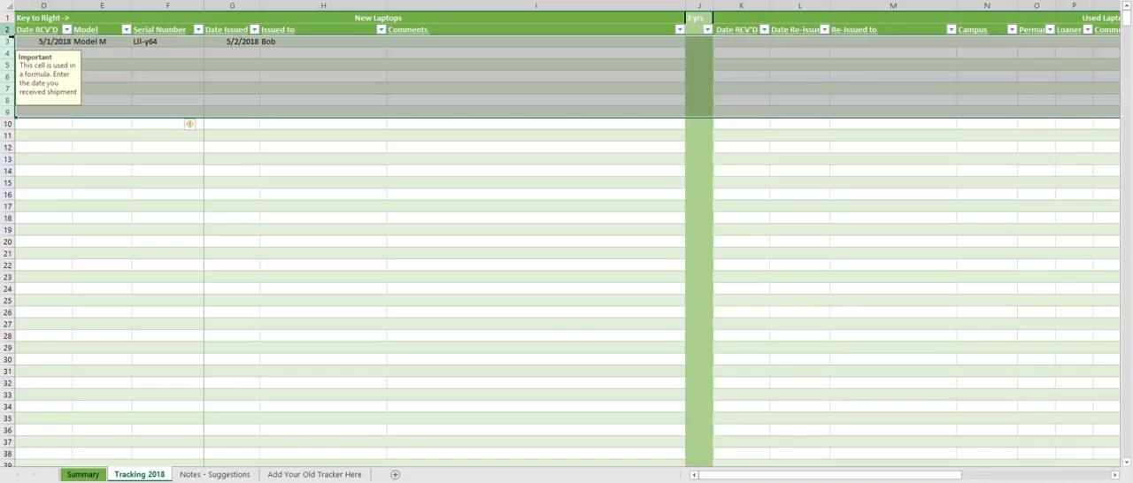
left_click(53, 125)
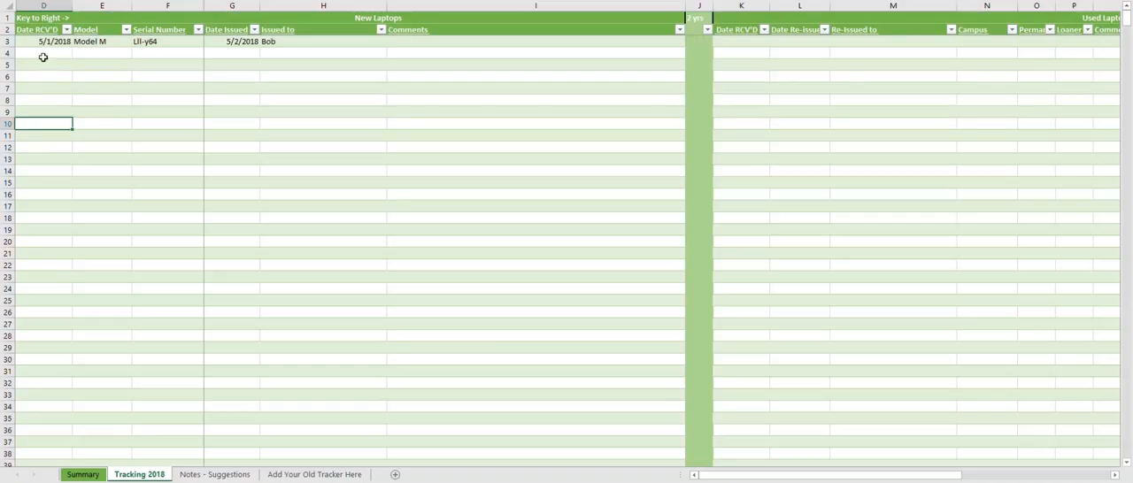
- Revisit the Summary sheet briefly and review the Model M laptop's full New Laptops record on Tracking 2018
left_click(82, 474)
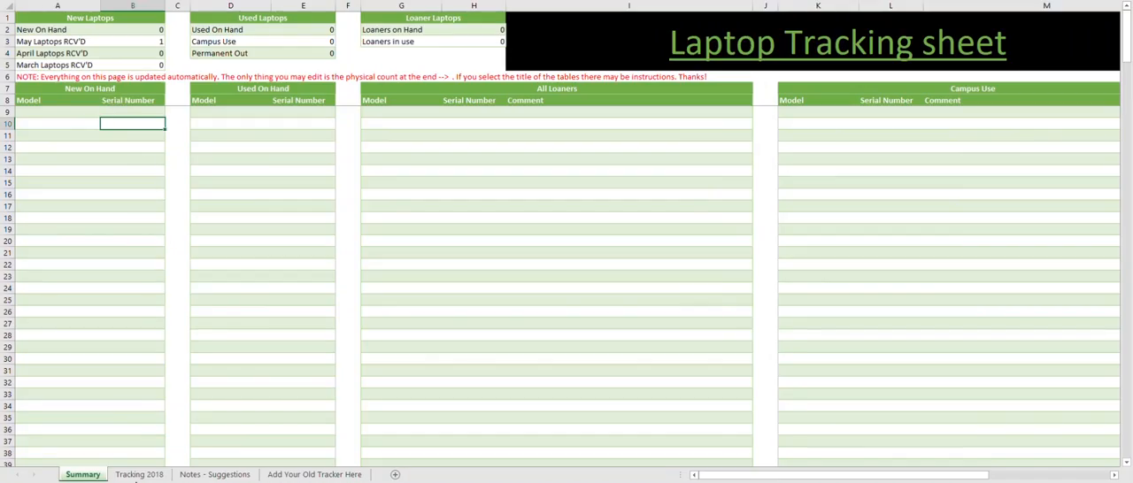
left_click(137, 474)
left_click_drag(40, 41, 499, 39)
left_click(57, 85)
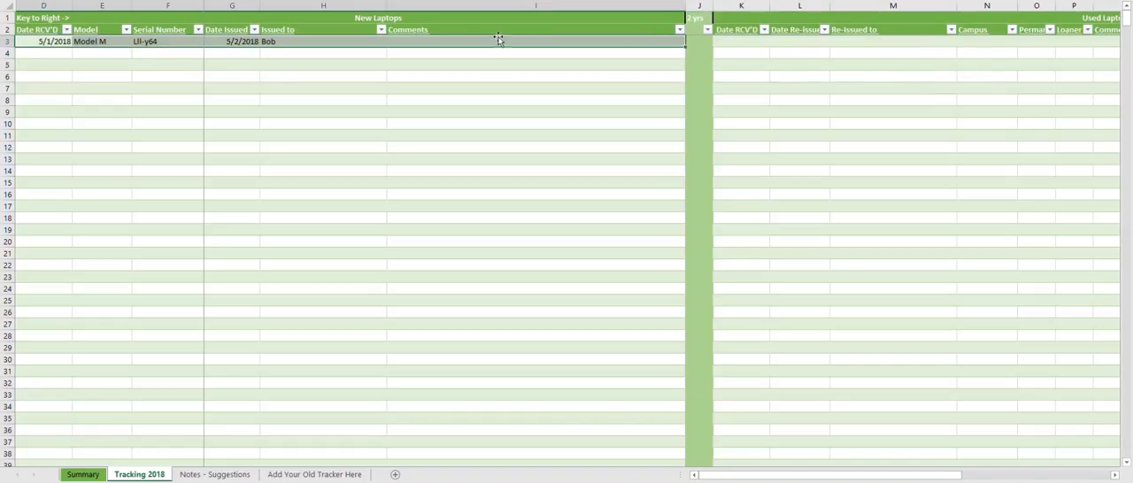
left_click(275, 88)
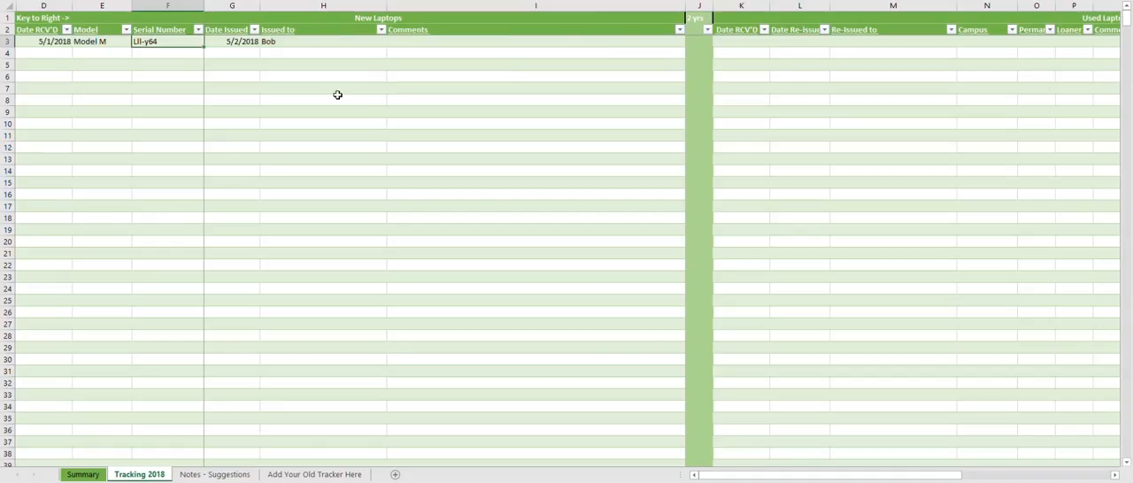
left_click(337, 96)
- Examine the Used Laptops columns alongside the Model M laptop's received date, model and serial number
left_click_drag(724, 478, 795, 479)
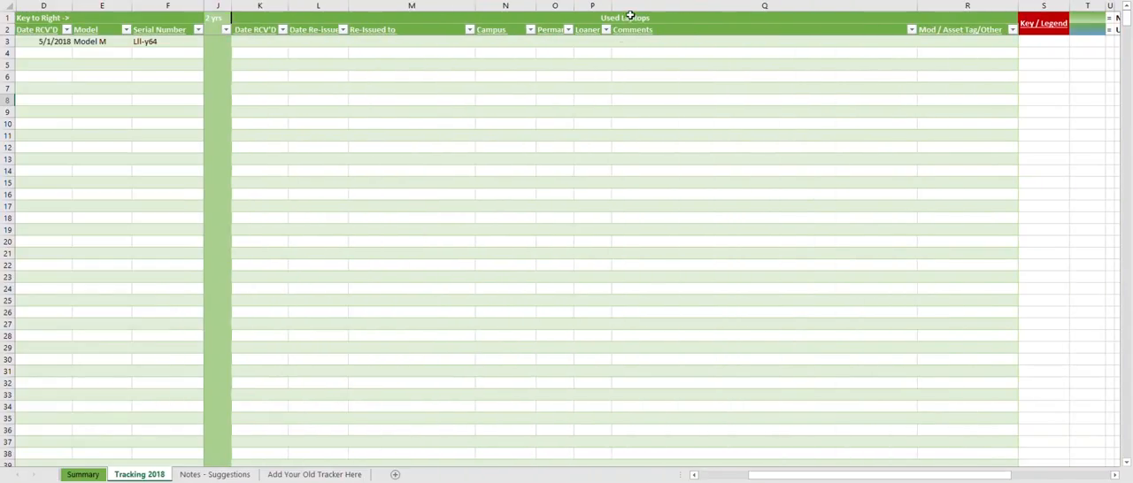
left_click(438, 147)
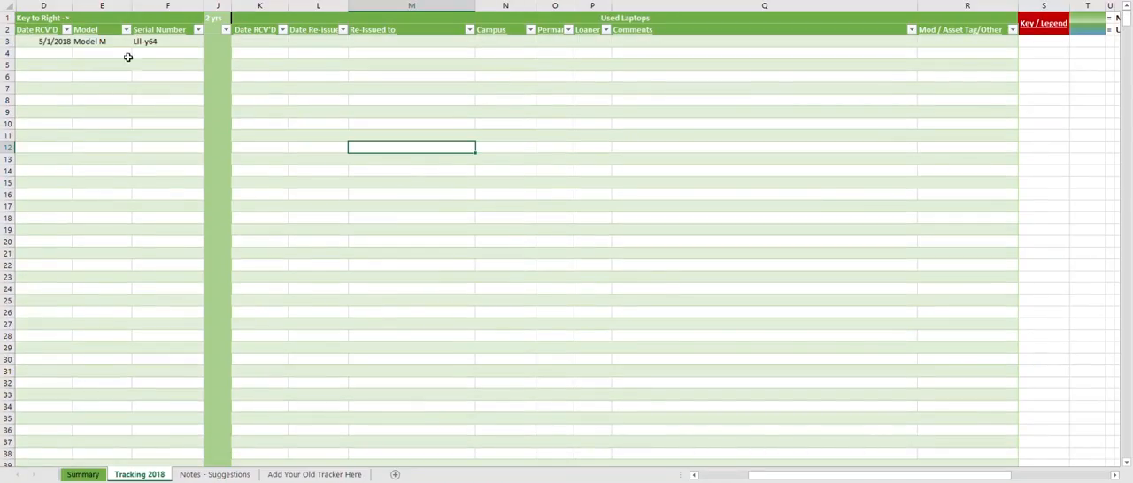
left_click(37, 44)
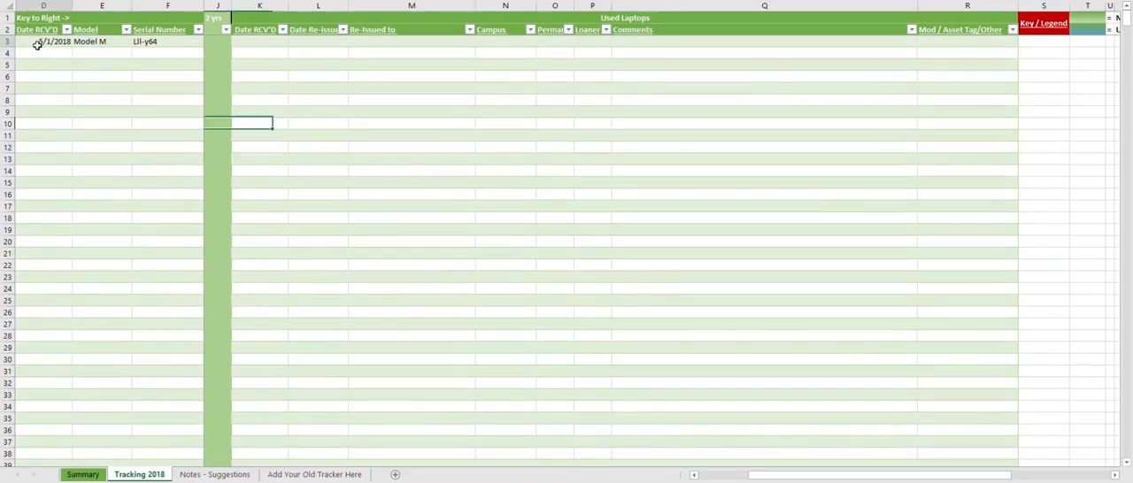
left_click(142, 42)
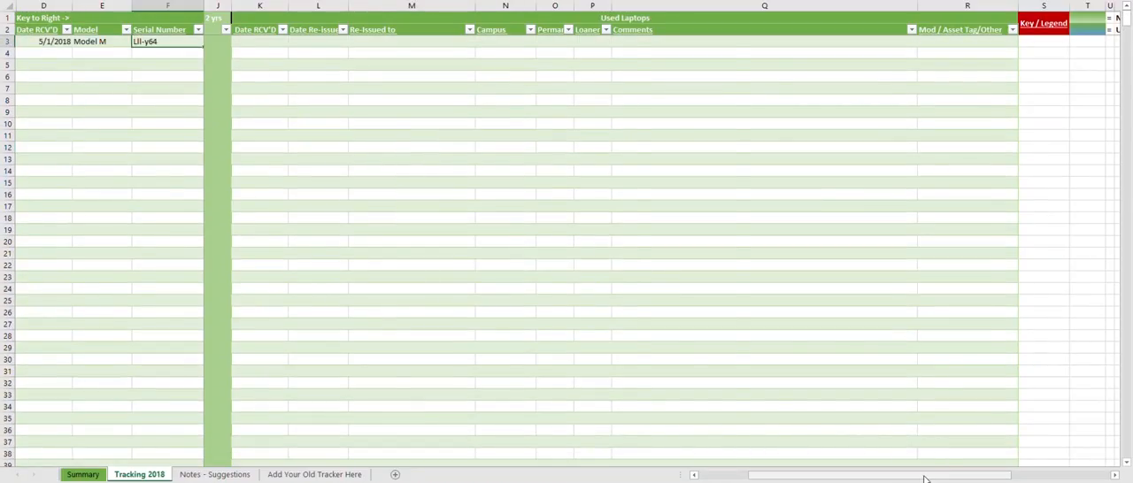
left_click_drag(924, 479, 890, 480)
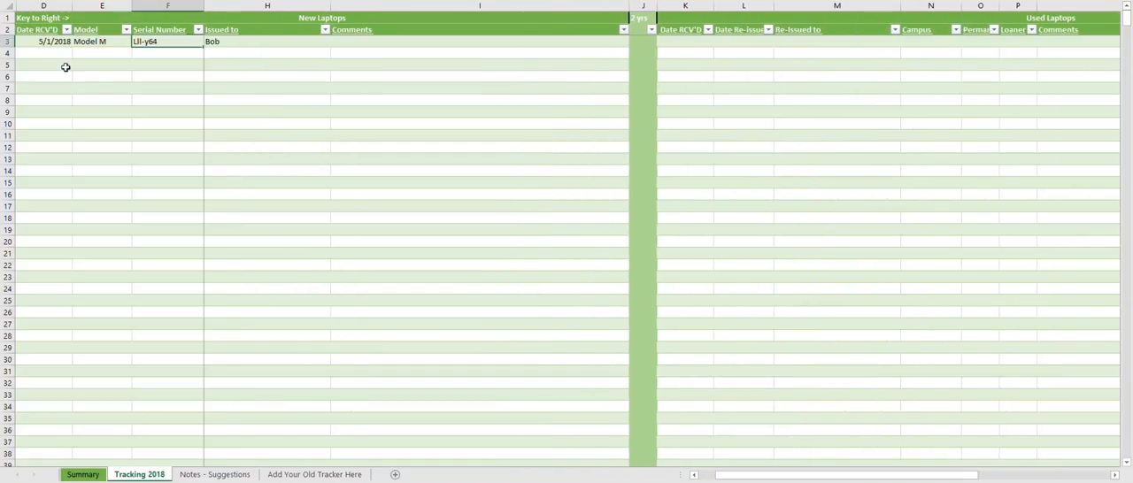
left_click_drag(64, 50, 142, 42)
left_click_drag(809, 475, 855, 478)
scroll(807, 402, "down", 3)
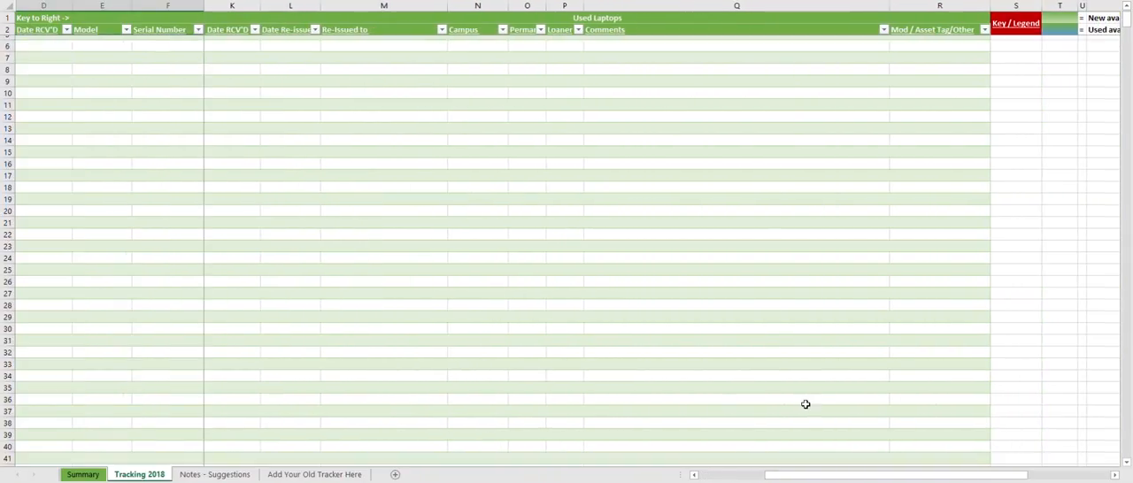
scroll(806, 402, "up", 2)
scroll(235, 79, "up", 1)
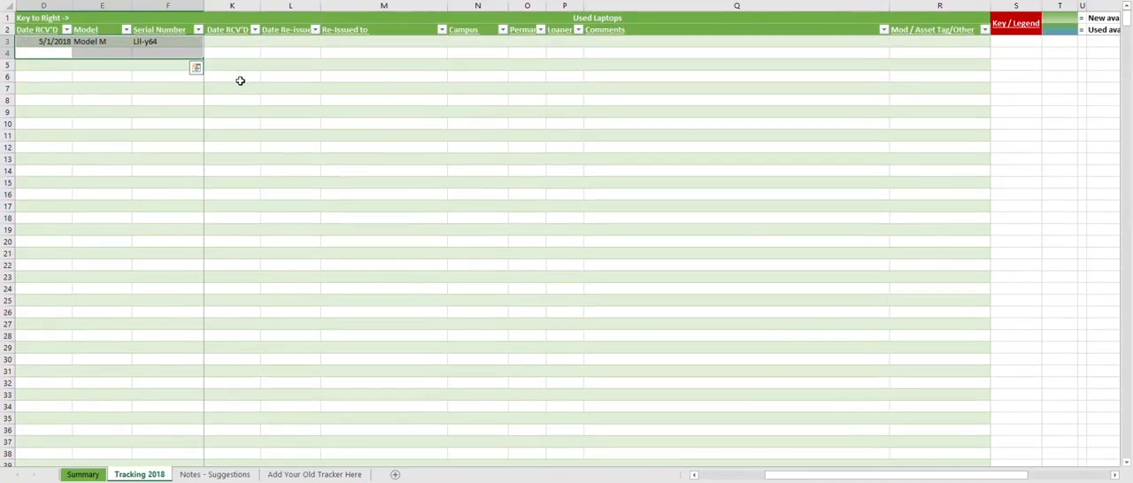
- Enter the current date, 5/23/2018, as the Used Laptops Date RCV'D for the Model M laptop
left_click(239, 80)
left_click(240, 41)
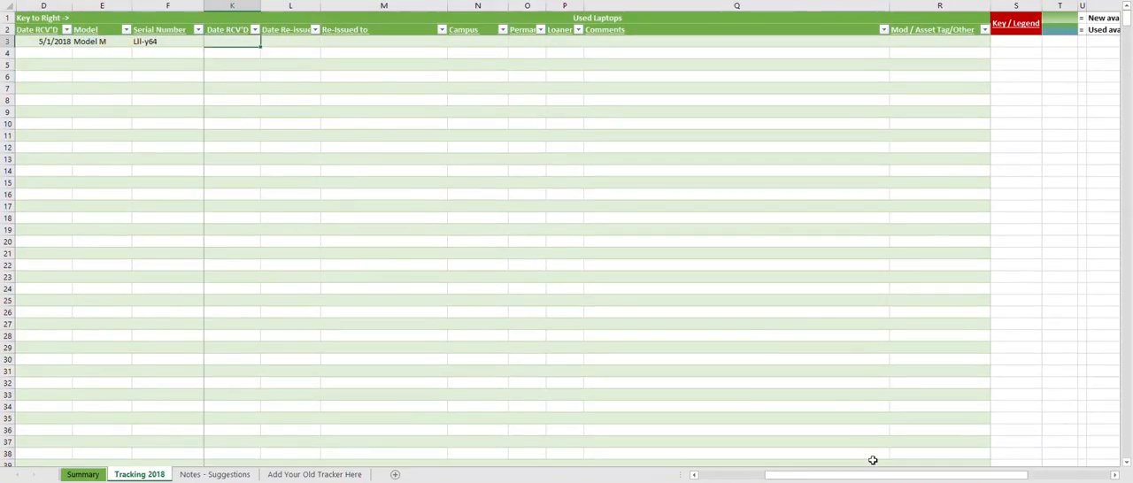
mouse_move(872, 476)
left_mouse_down()
mouse_move(813, 480)
mouse_move(887, 476)
left_mouse_up()
left_click(238, 40)
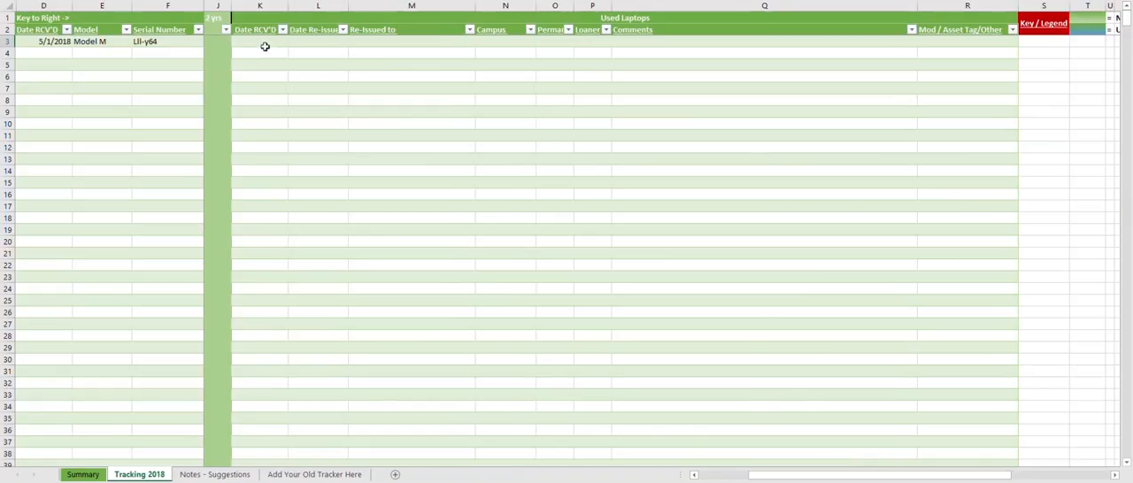
left_click(265, 46)
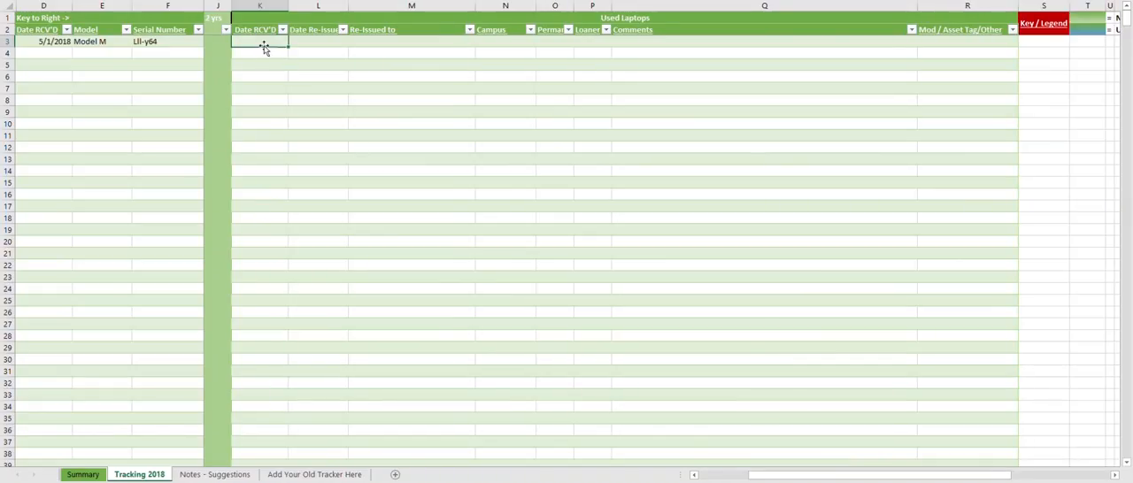
key("ctrl+semicolon")
left_click(299, 75)
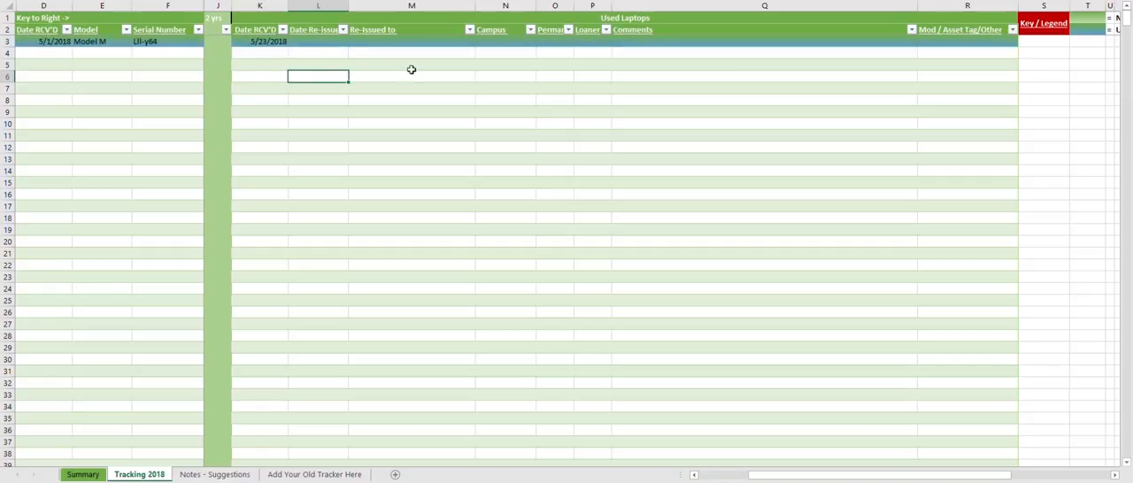
- Compare the Model M row's color with the "Used available On Hand" entry in the Key / Legend
left_click_drag(786, 480, 820, 481)
left_click(1002, 29)
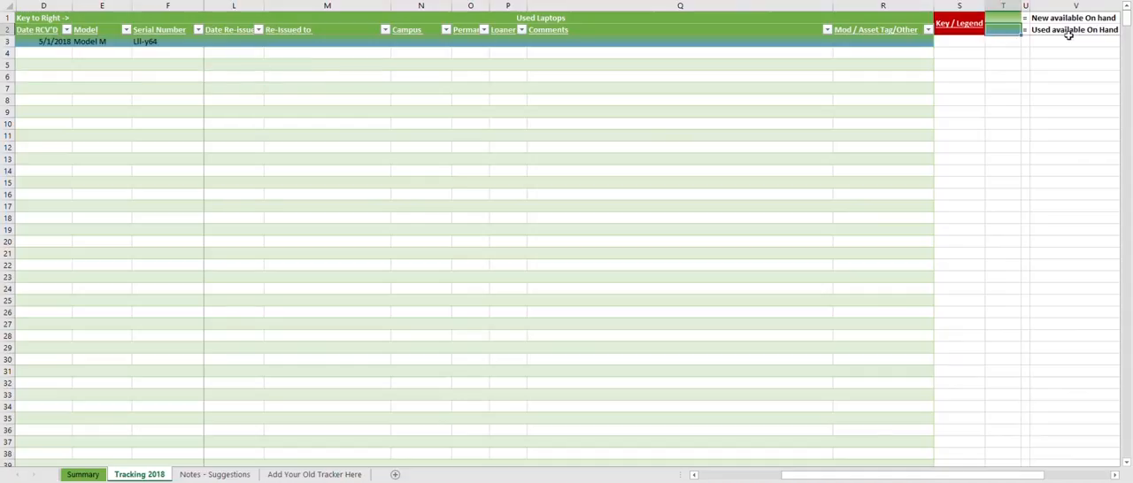
left_click(1069, 33)
left_click_drag(980, 478, 944, 479)
- Check the Summary sheet's Used On Hand count and the Model M entry in the Used On Hand table, and return to Tracking 2018
left_click(84, 474)
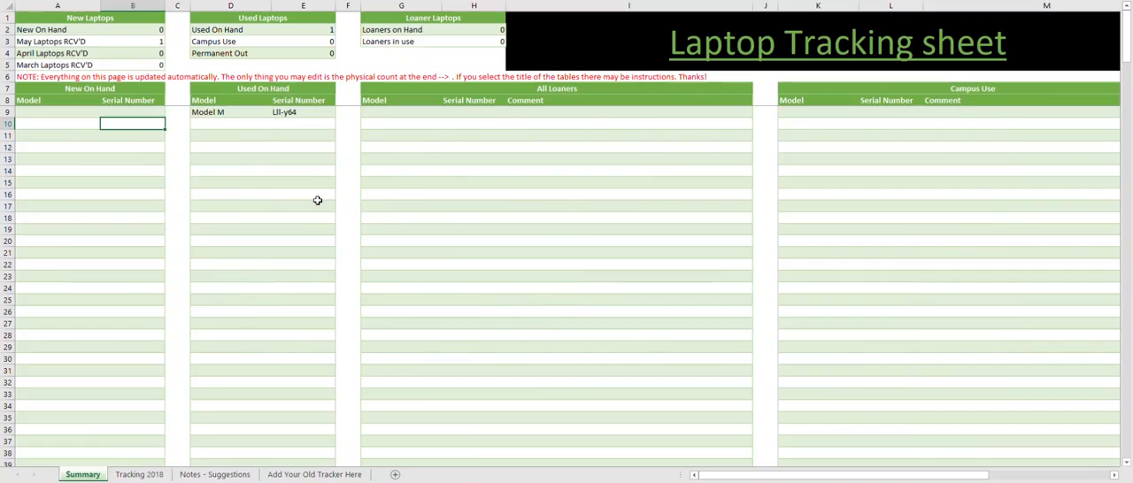
left_click(342, 182)
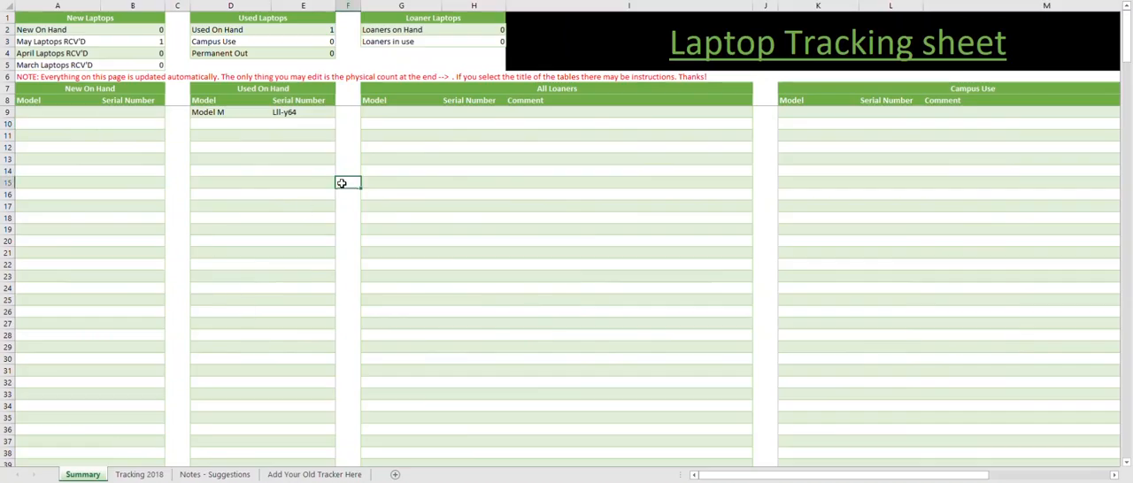
left_click(319, 29)
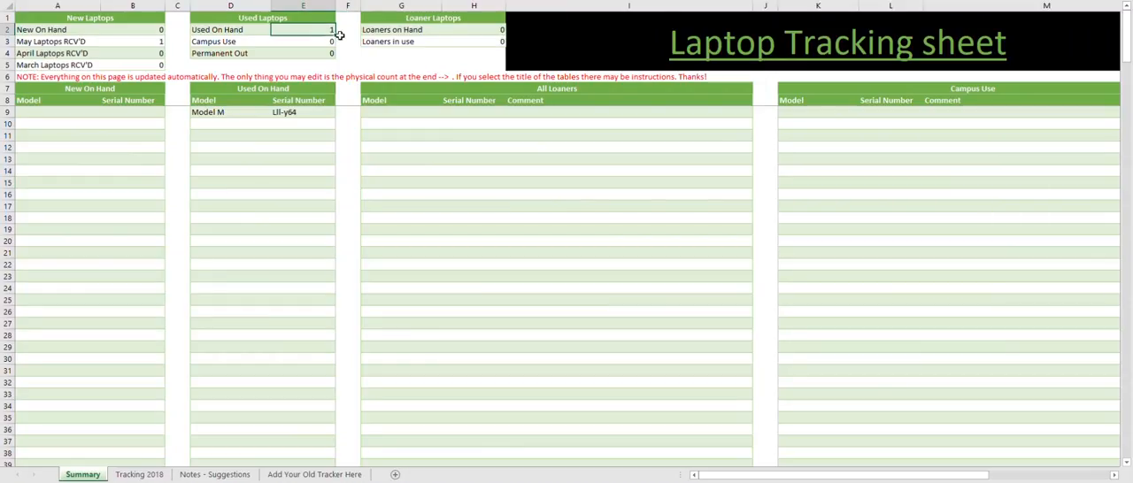
left_click(216, 113)
left_click(297, 111)
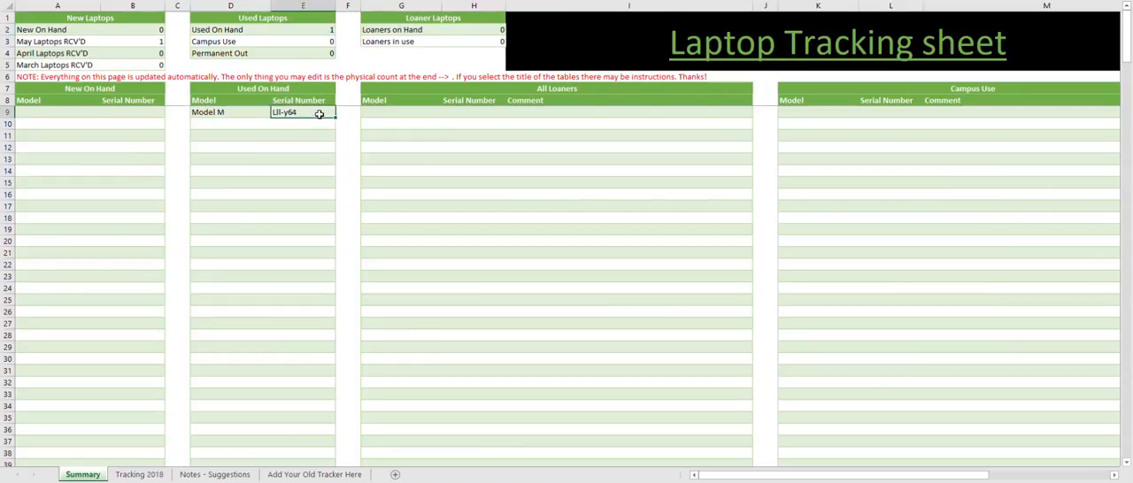
left_click(343, 122)
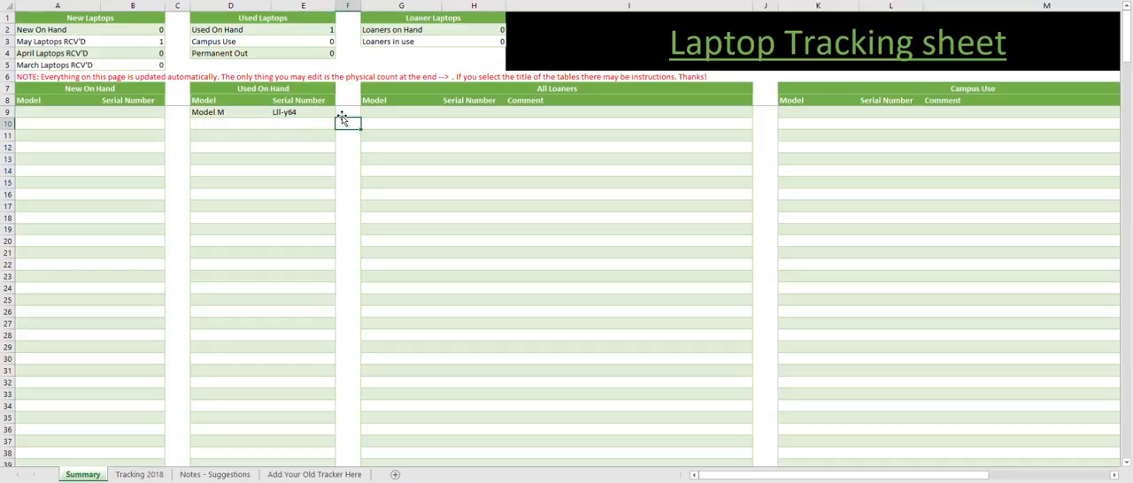
left_click(313, 115)
left_click(206, 112)
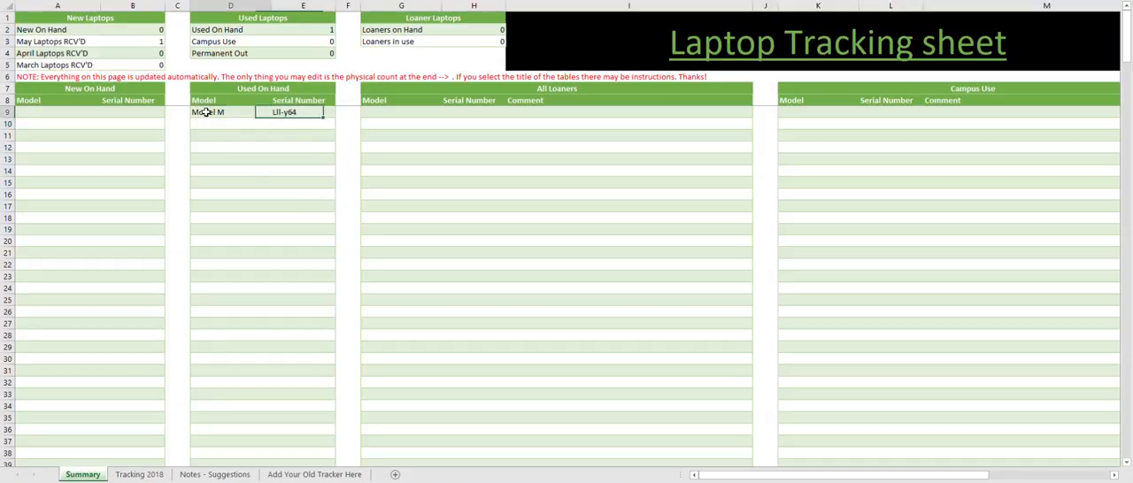
left_click(239, 417)
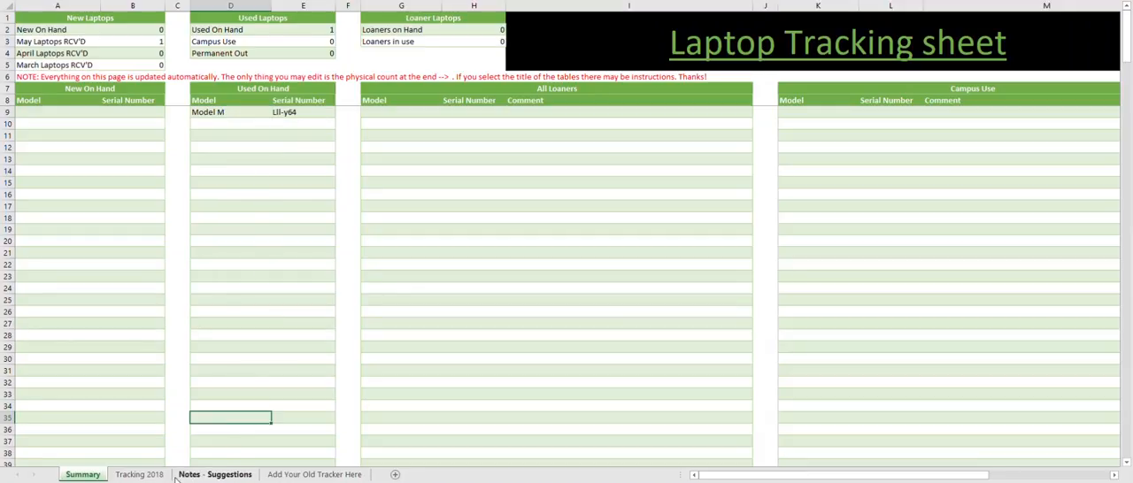
left_click(146, 477)
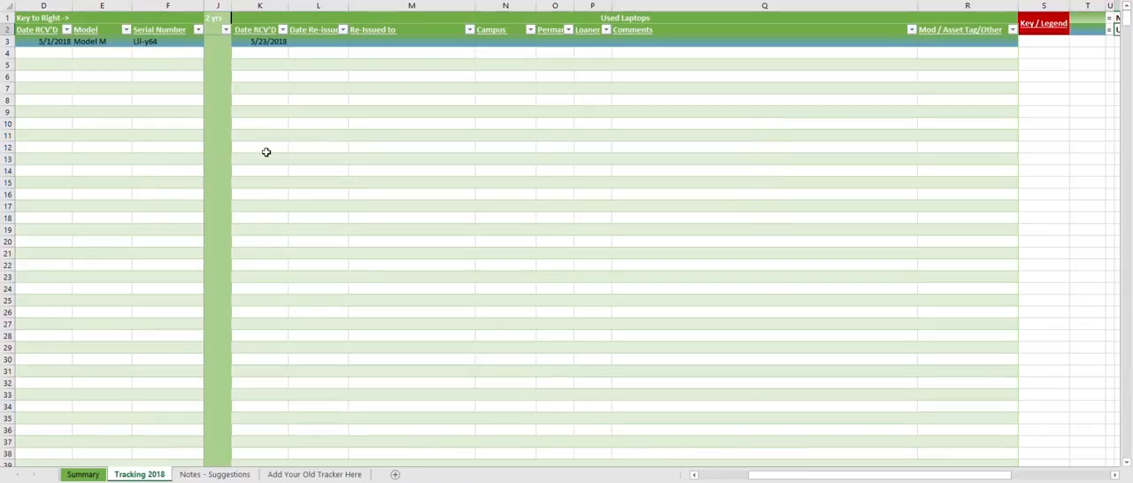
- Enter 05/24/2018 as the Used Laptops Date Re-issued for the Model M laptop
left_click(48, 43)
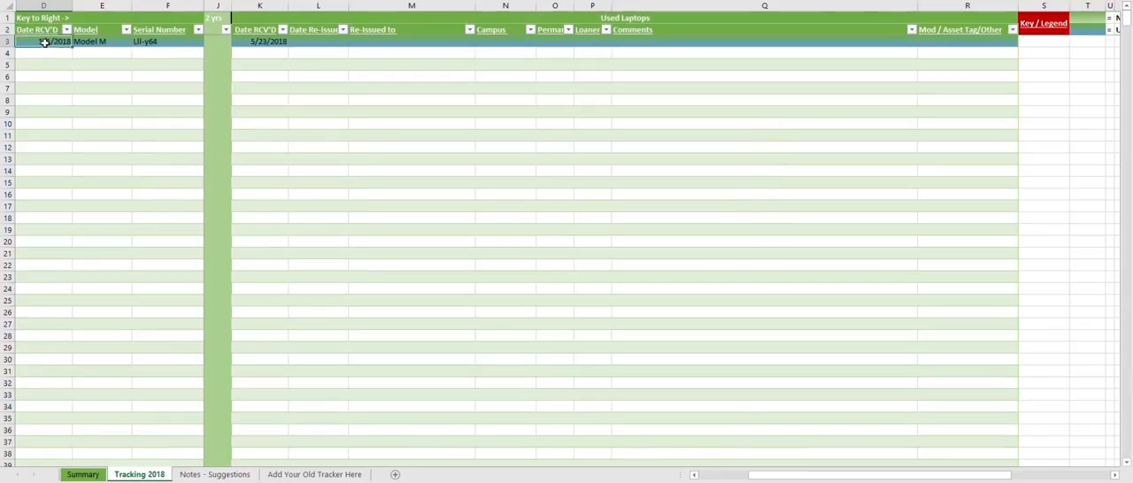
left_click(310, 41)
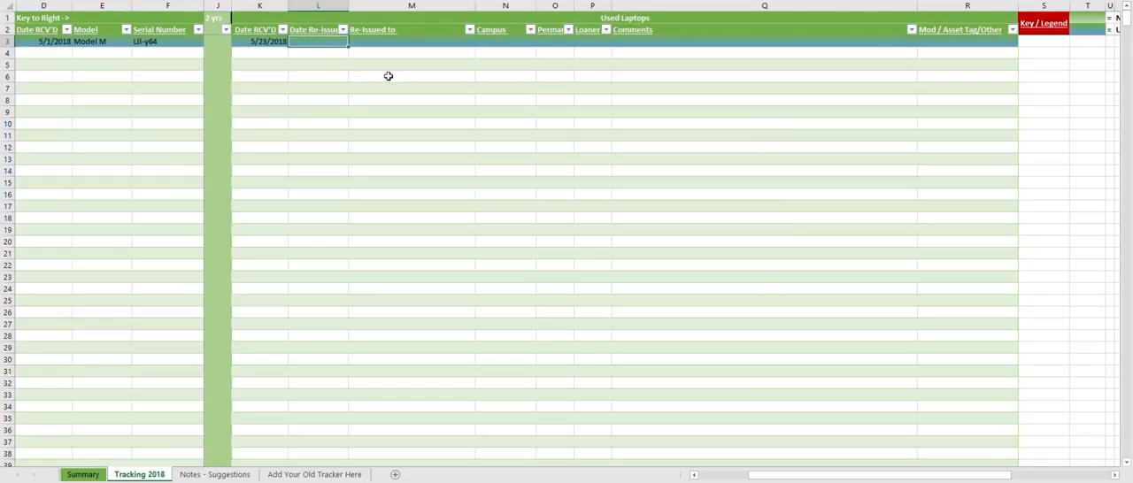
type("05")
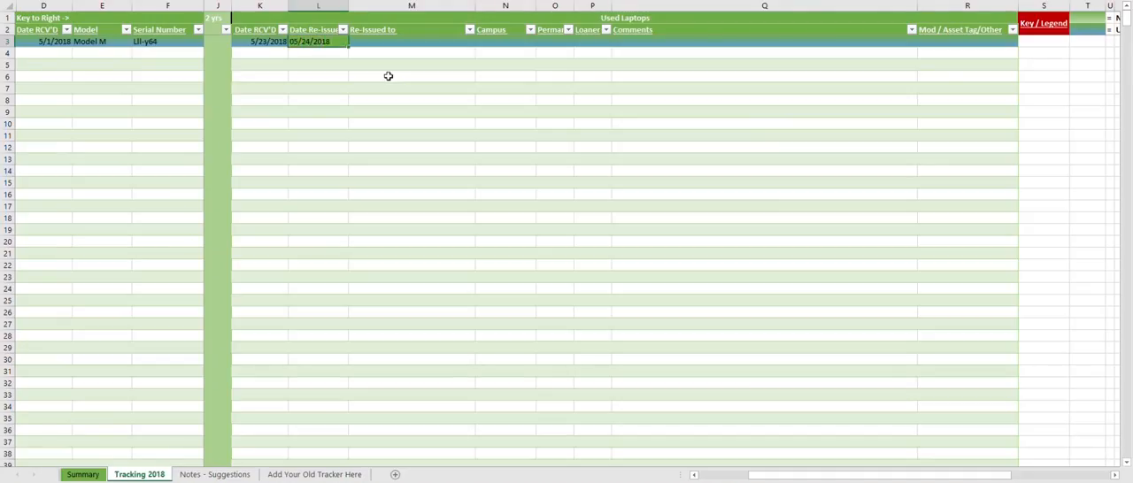
type("/24/2018")
left_click(387, 76)
key("Up")
key("Up")
key("Up")
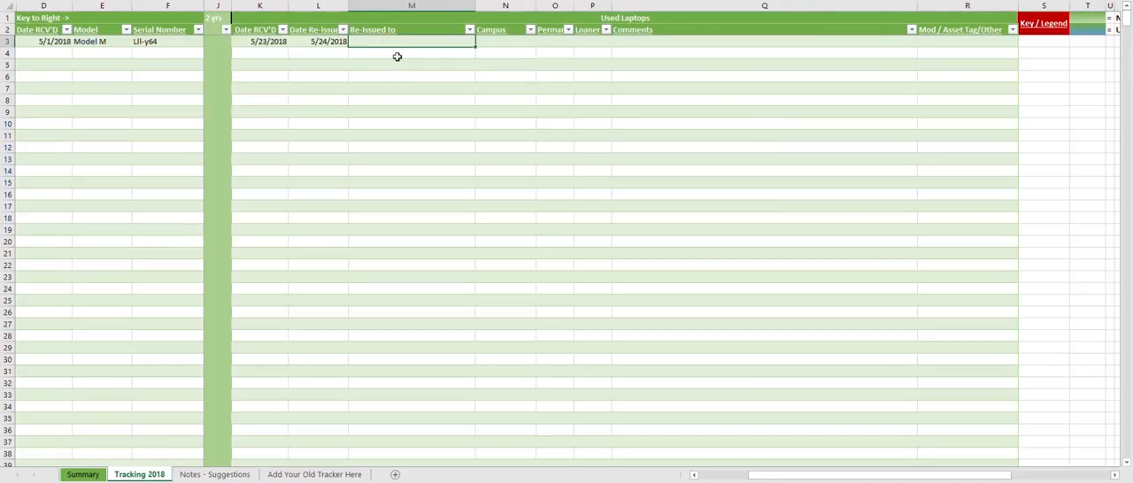
- Fill in the Model M re-issue with "It - dept." as Re-Issued to, 1 under Campus and the comment "It dept."
type("It - dept.")
key("Tab")
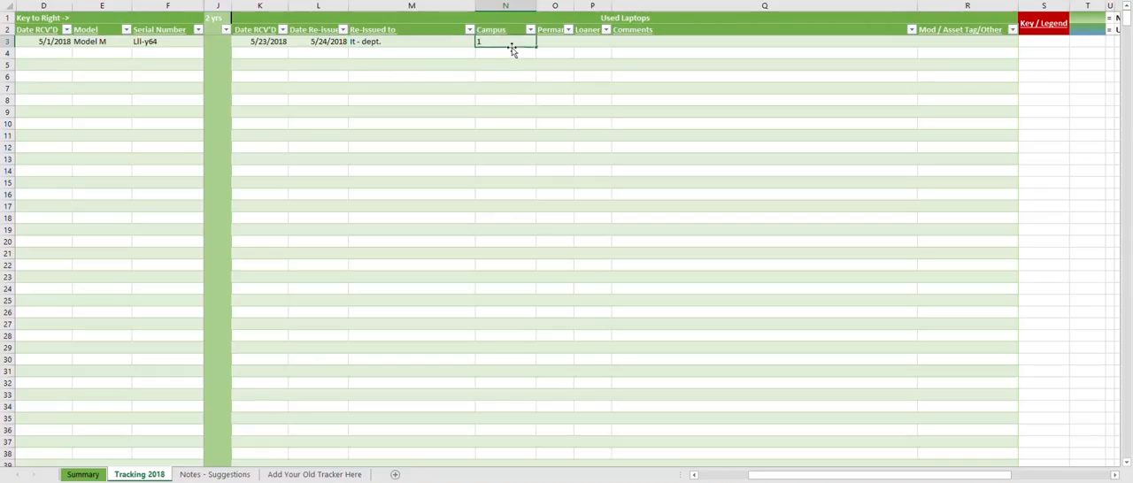
left_click(641, 46)
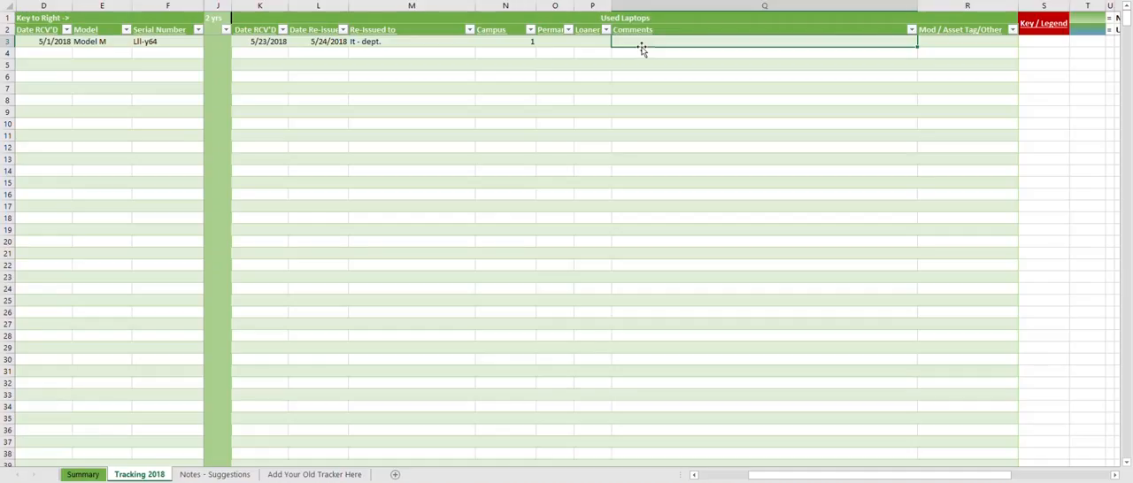
type("It dept.")
left_click(768, 194)
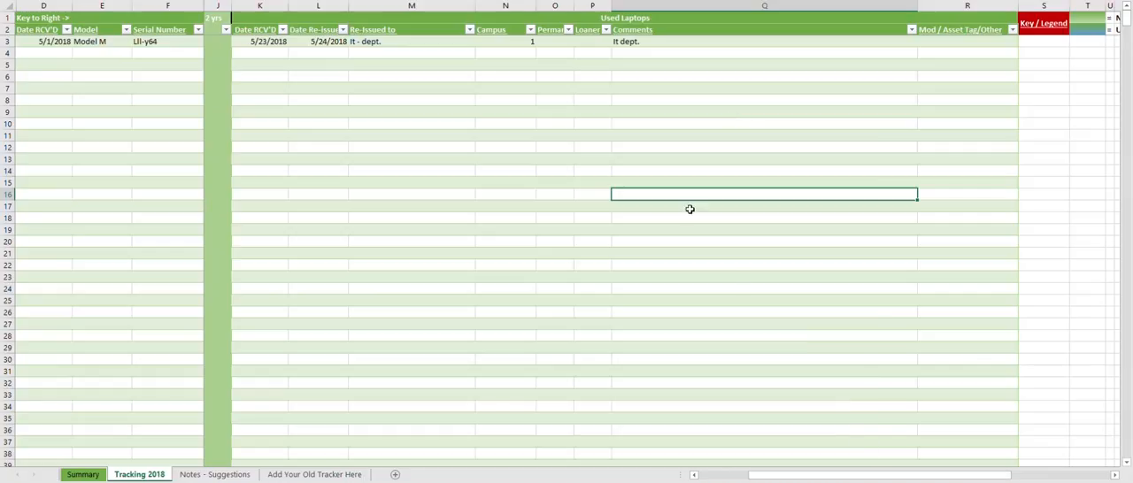
- Compare the re-issued Model M row's color with the new and used color samples in the Key / Legend
left_click(1085, 27)
left_click(1085, 19)
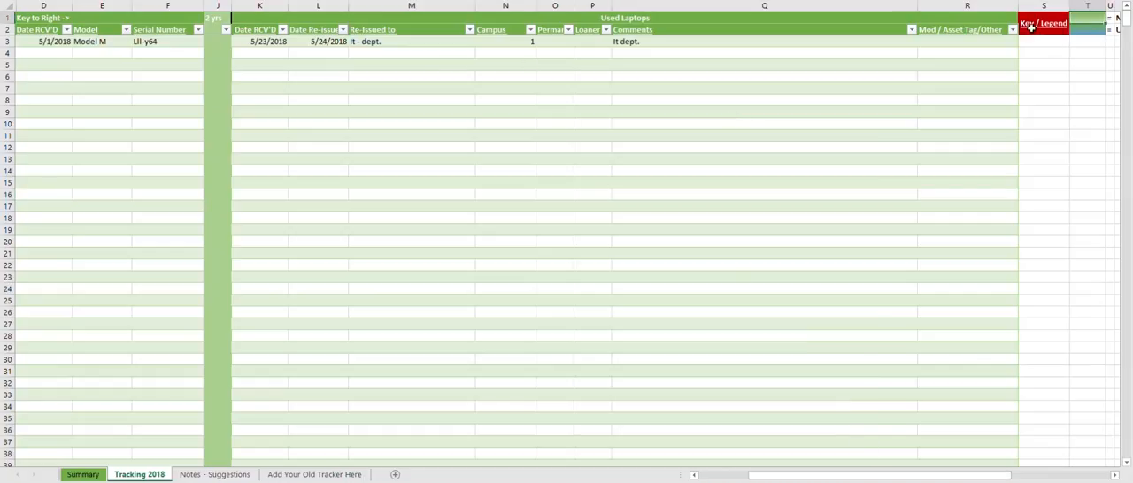
left_click(382, 51)
- Check the Summary sheet's Campus Use count and the Model M serial number and comment in the Campus Use table
left_click(82, 474)
left_click(685, 244)
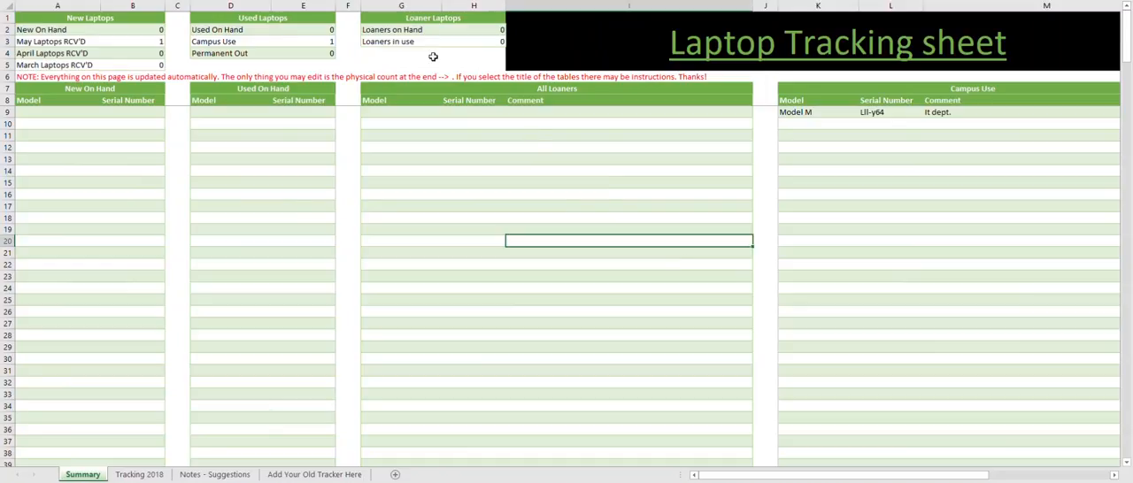
left_click(293, 39)
left_click(354, 56)
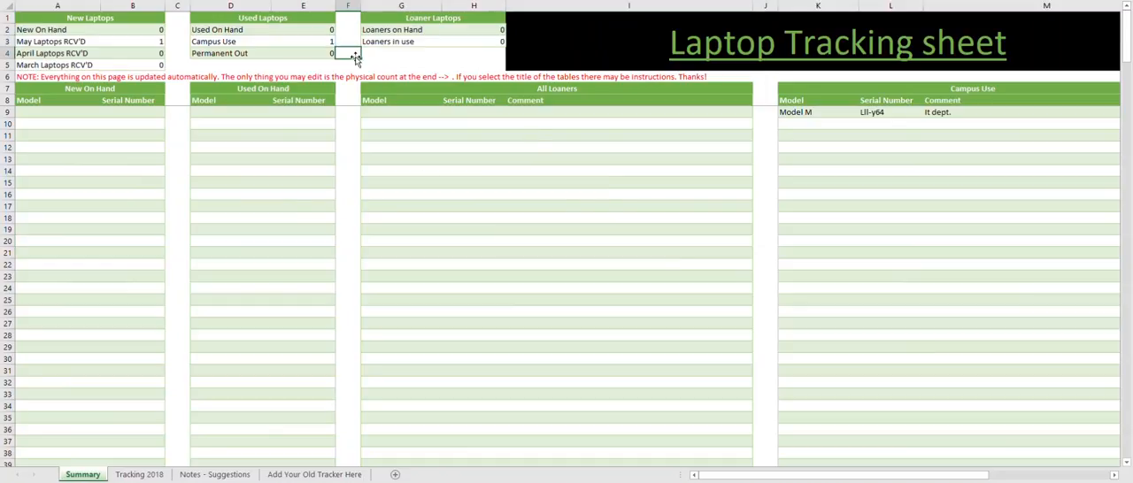
scroll(681, 476, "right", 2)
left_click(646, 112)
left_click(761, 113)
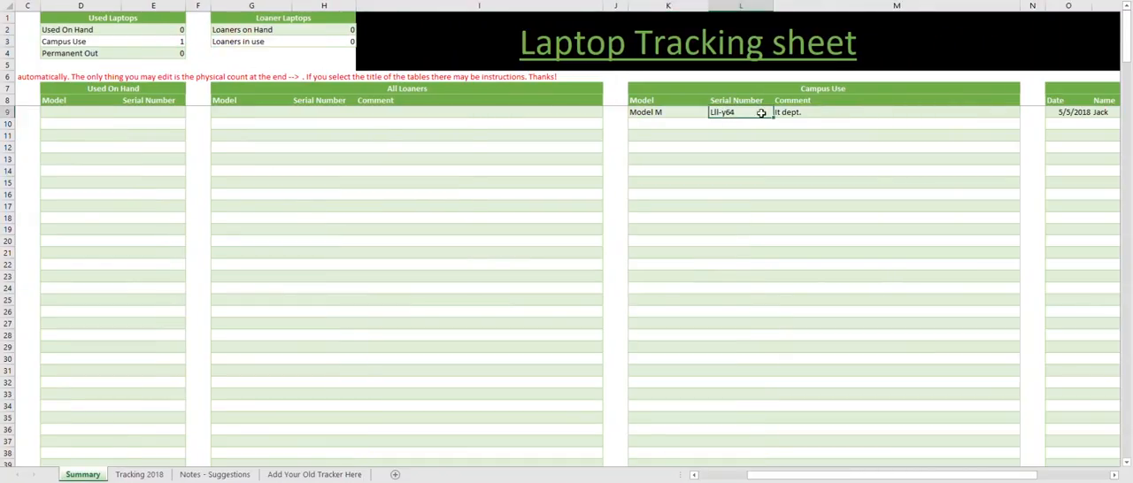
left_click(808, 111)
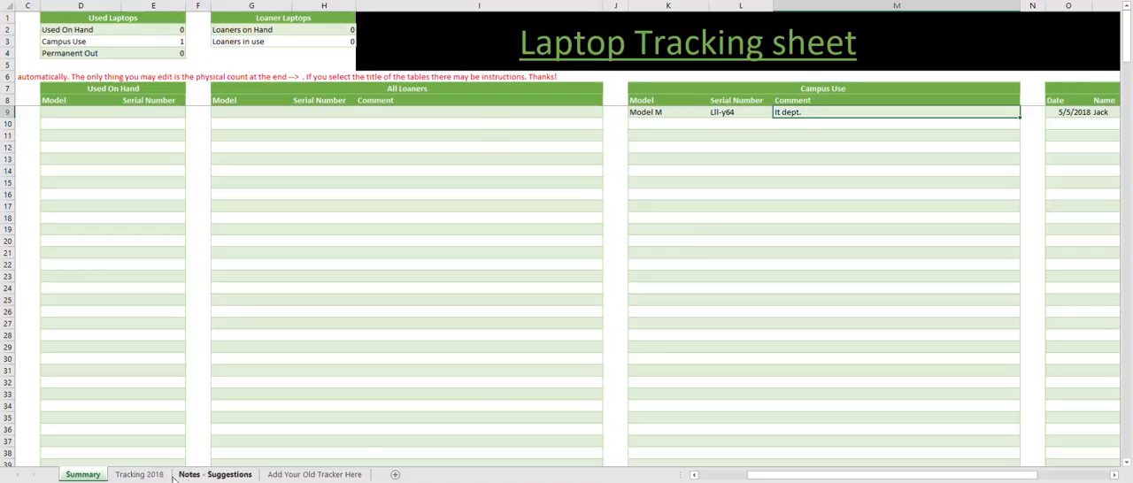
left_click(825, 94)
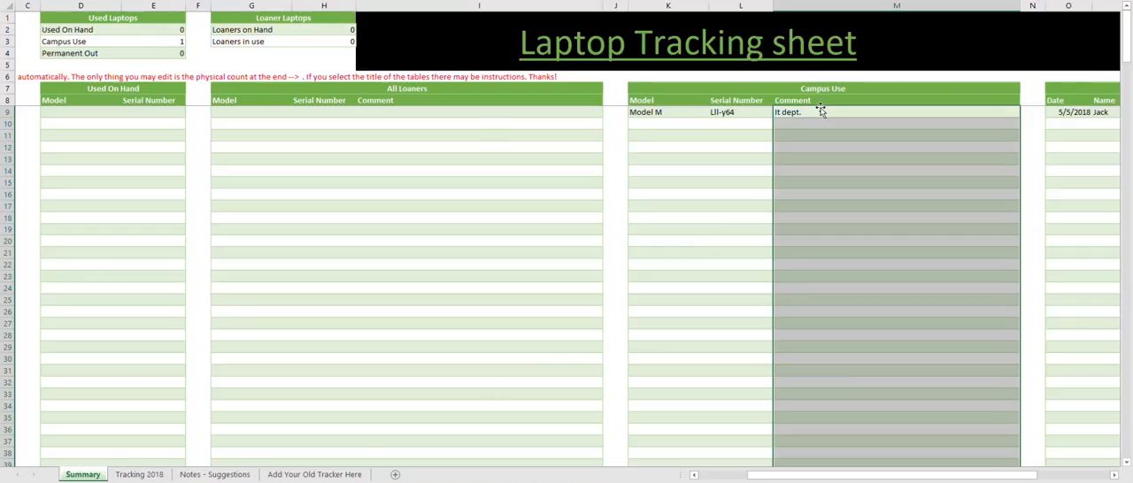
left_click(816, 108)
- On Tracking 2018, compare the New Laptops comments with the Used Laptops comments and Campus entry for the Model M laptop
left_click(139, 474)
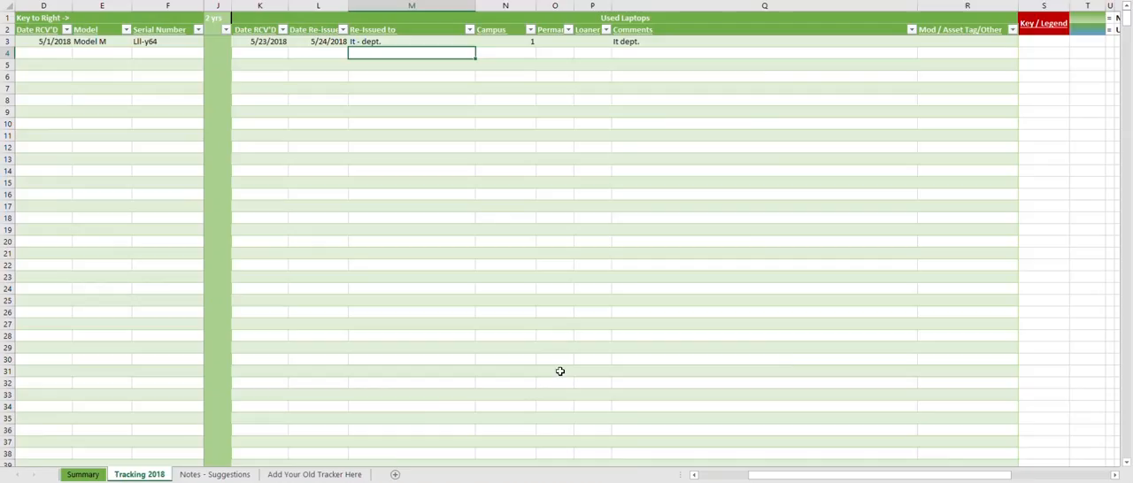
left_click_drag(911, 474, 860, 475)
left_click(440, 41)
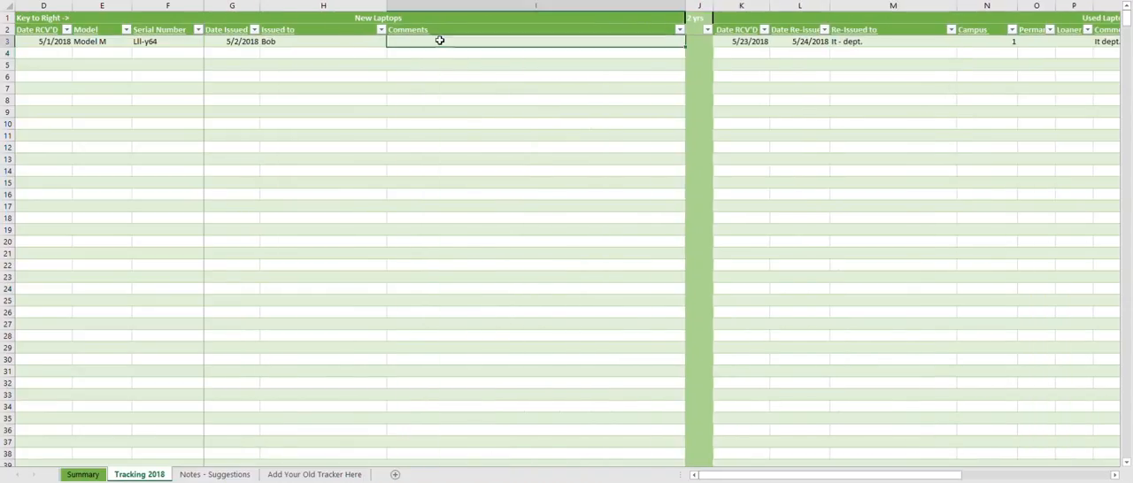
left_click_drag(760, 475, 830, 478)
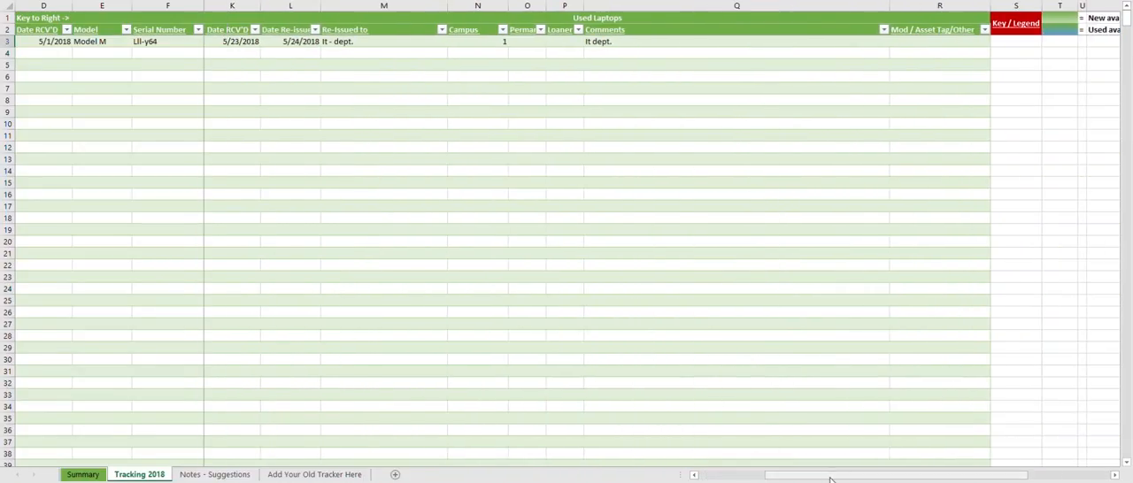
left_click(609, 44)
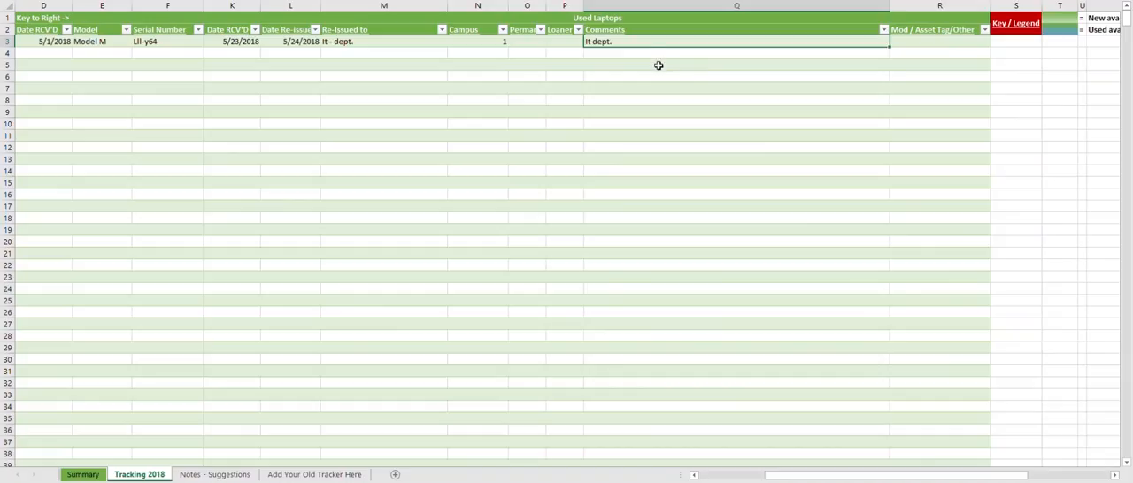
left_click(487, 41)
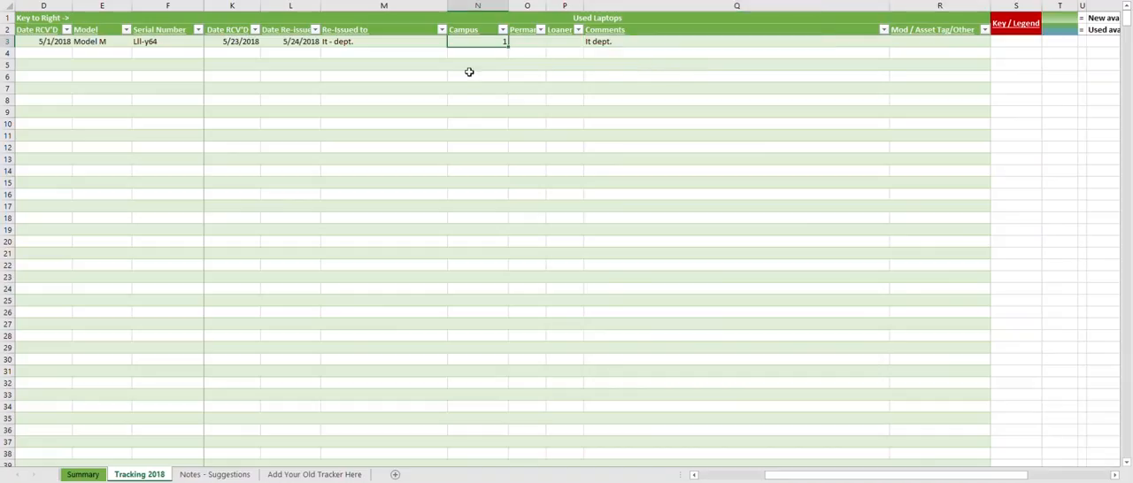
- Clear the Model M laptop's Campus value and enter 1 in its Permanent column instead
left_click(366, 45)
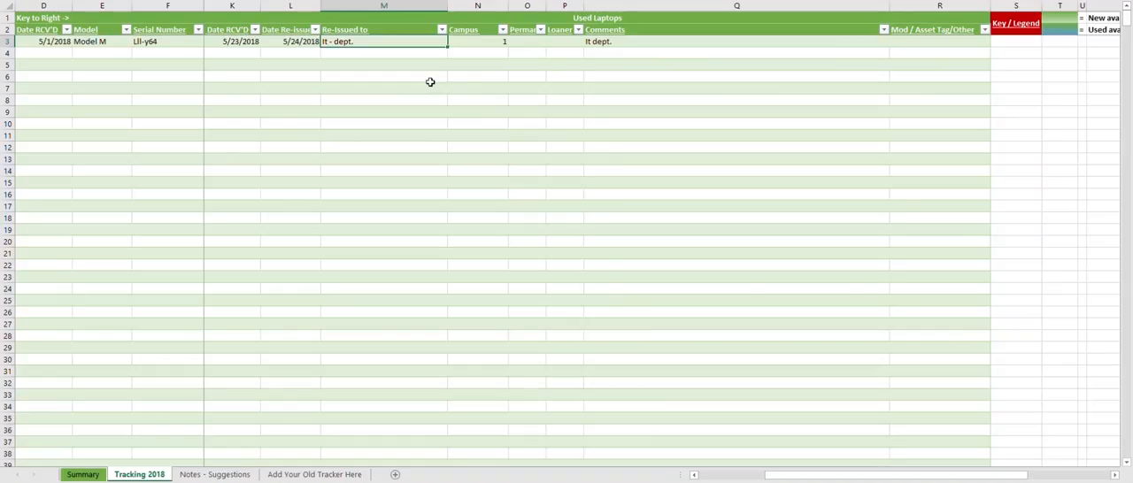
key("Right")
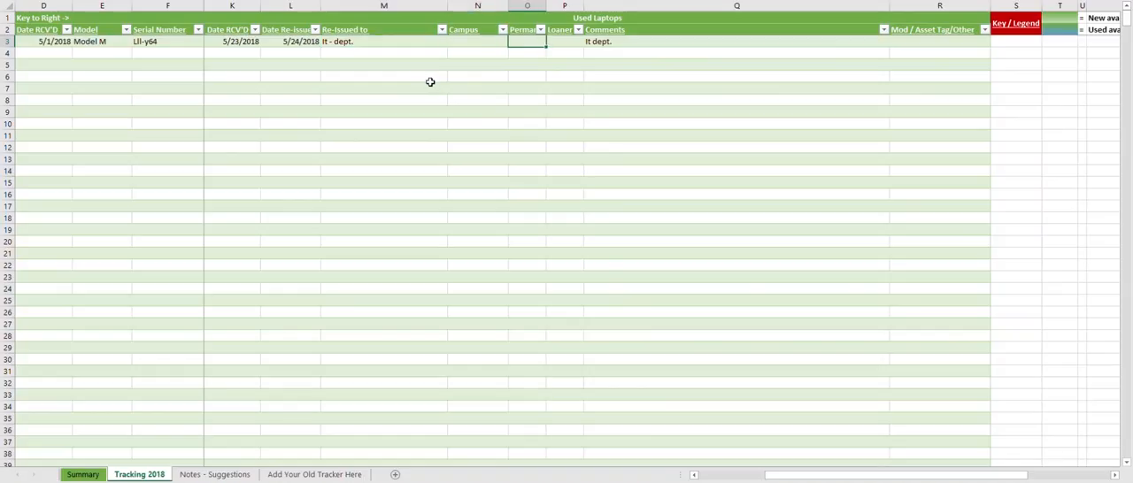
type("1")
key("Tab")
key("Tab")
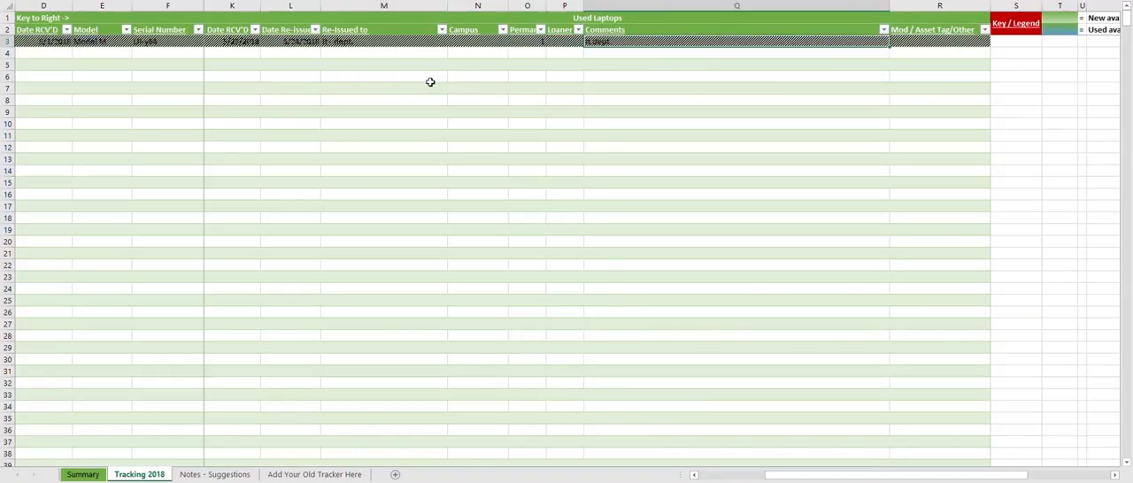
- Inspect the Model M row's permanent-out shading, then clear its Permanent value
key("shift+Tab")
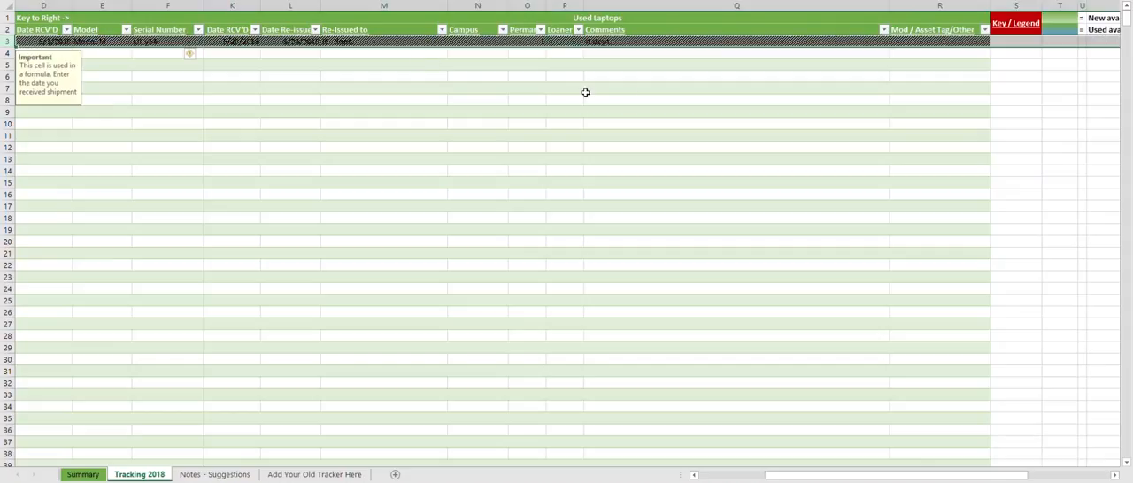
left_click(589, 89)
left_click(539, 44)
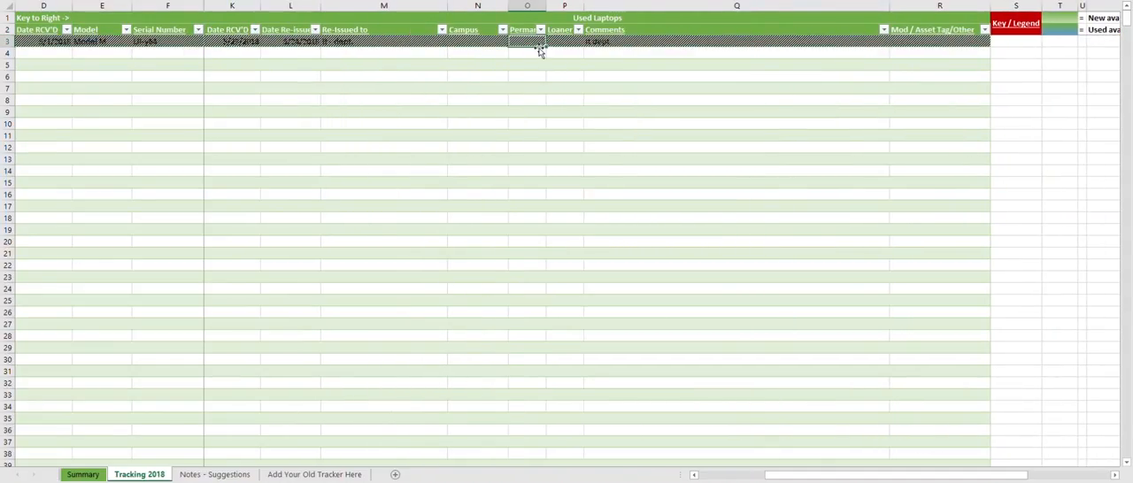
- Try to enter 3 as the Model M laptop's Campus value, and cancel the entry
key("Left")
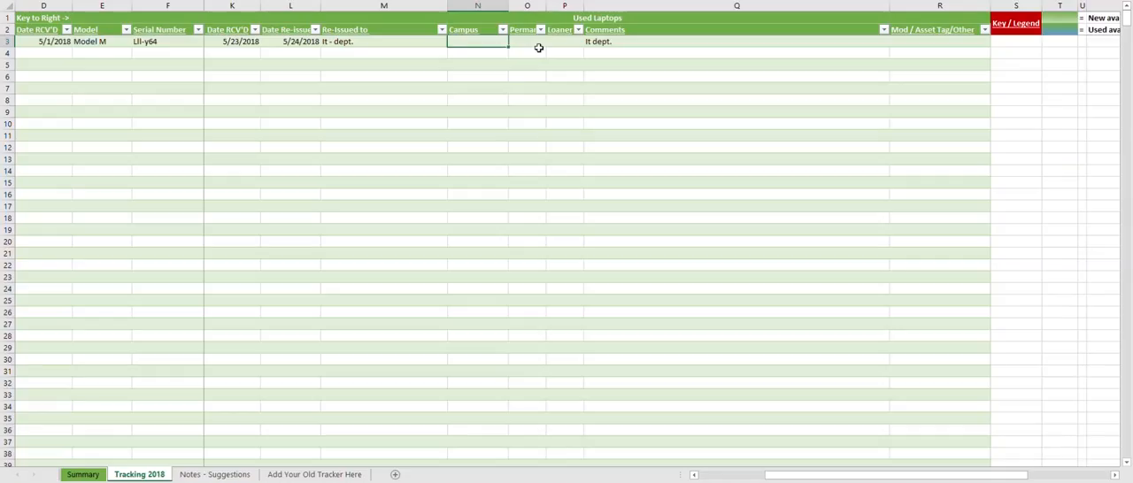
type("3")
key("Return")
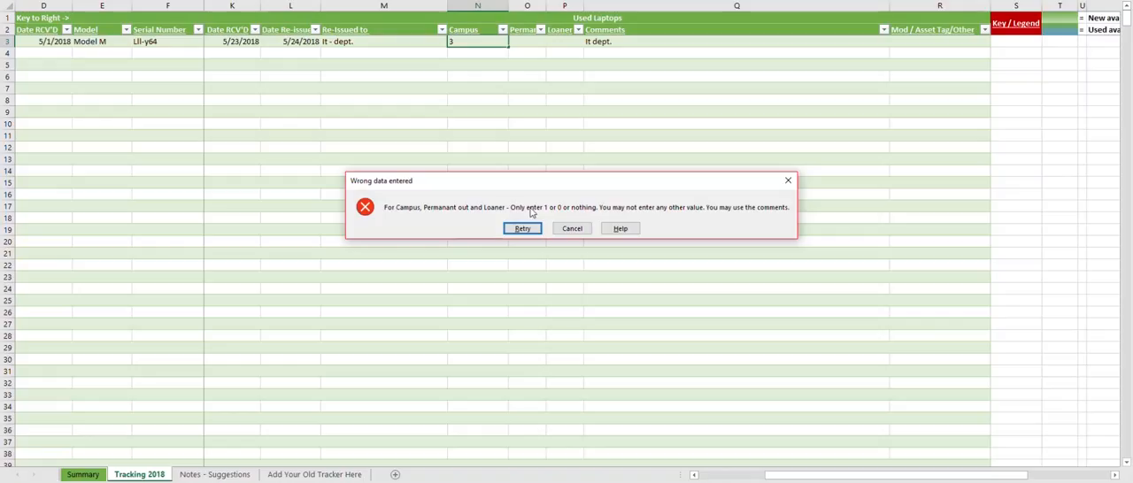
left_click(572, 229)
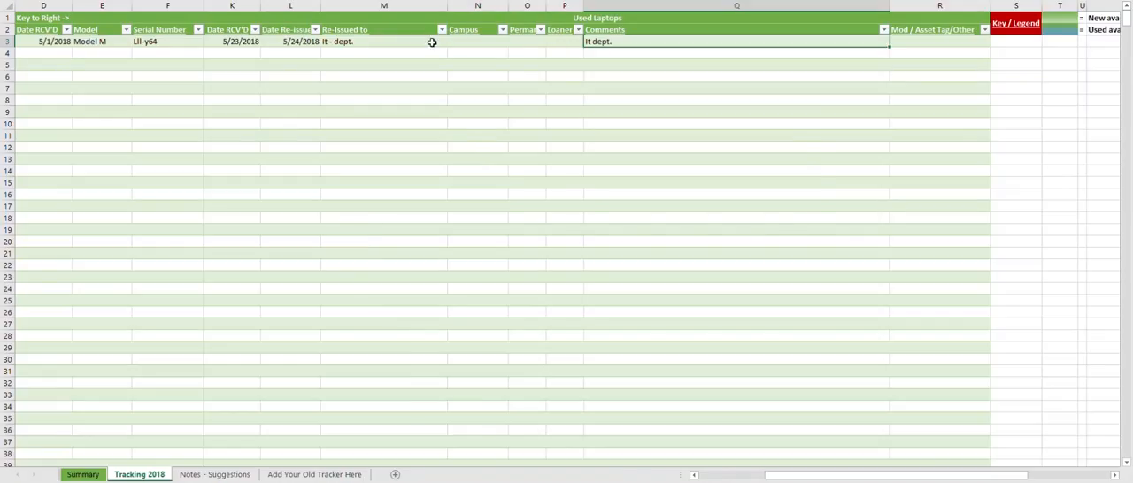
- Mark the Model M laptop re-issued to the It dept. as a loaner by entering 1 under Loaner
left_click(341, 41)
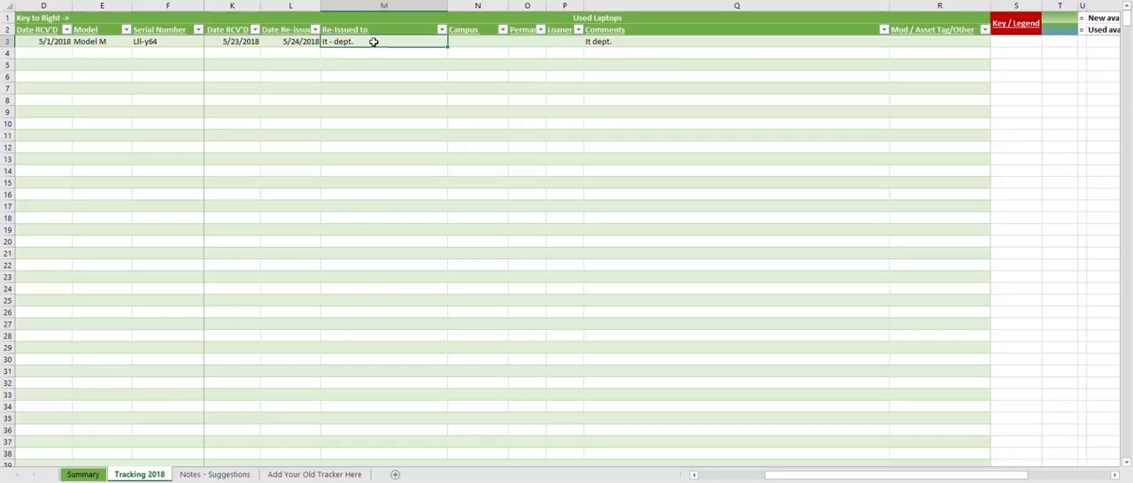
key("Right")
key("Right")
key("Right")
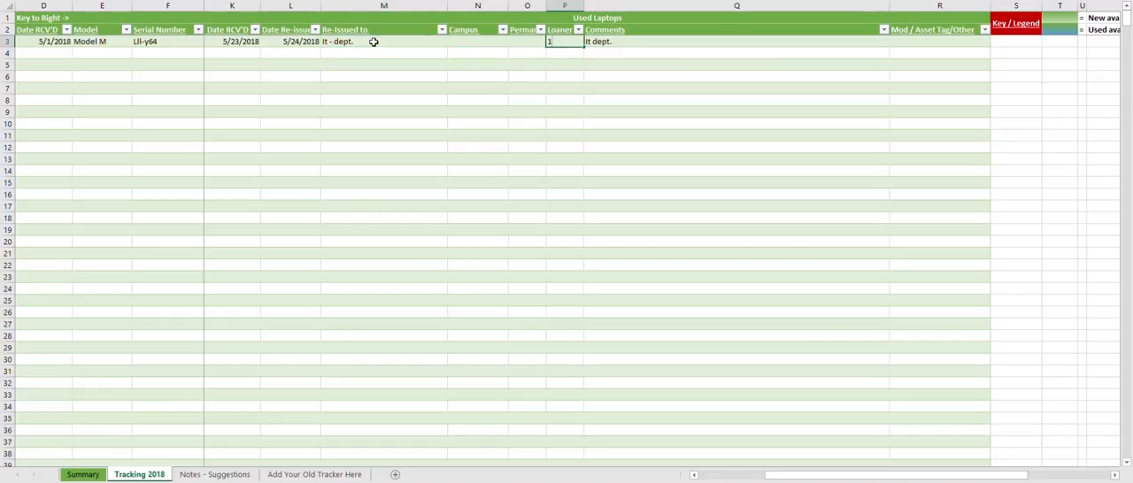
left_click(558, 76)
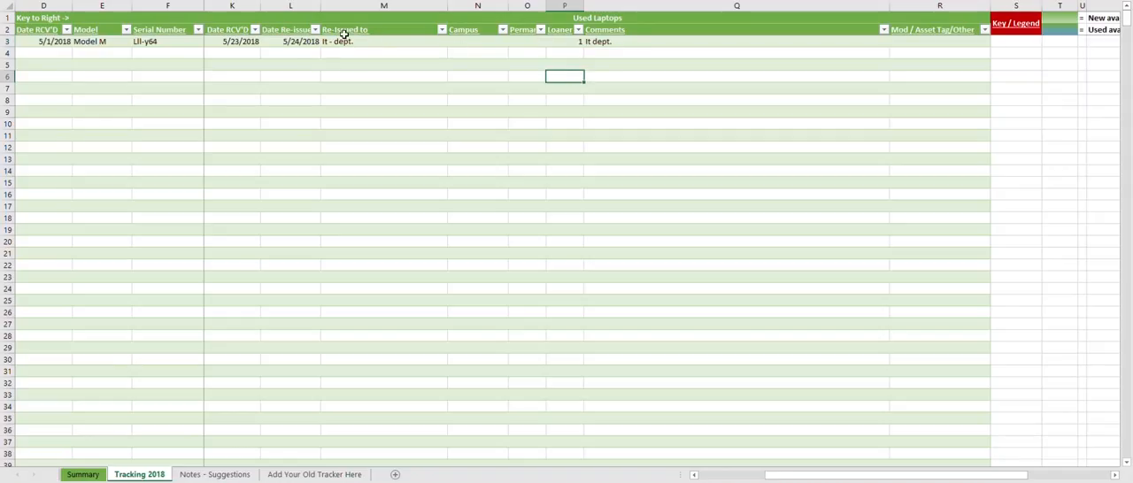
- Check the Summary sheet's Loaners in use count and the Model M serial number and comment under All Loaners
left_click(83, 474)
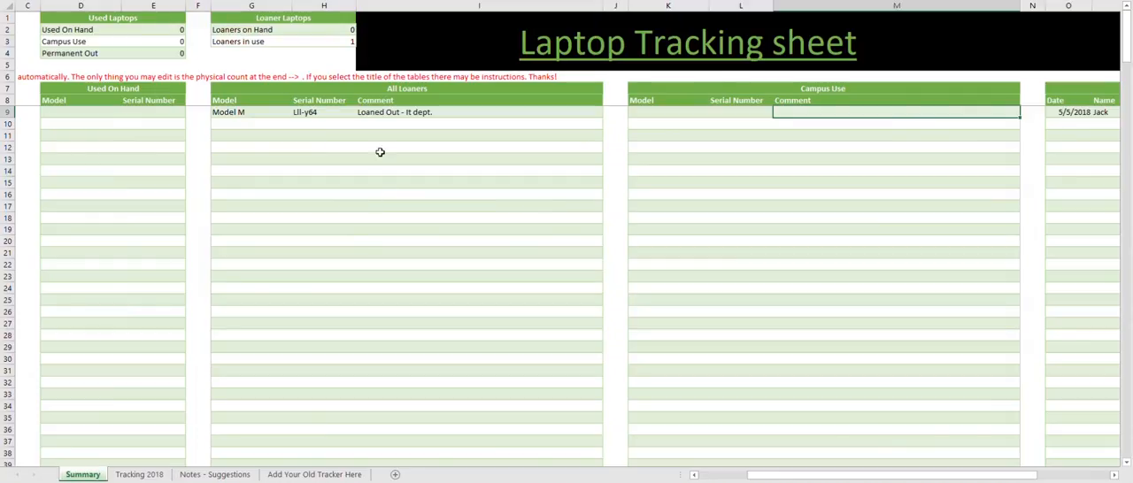
left_click(261, 41)
left_click(329, 40)
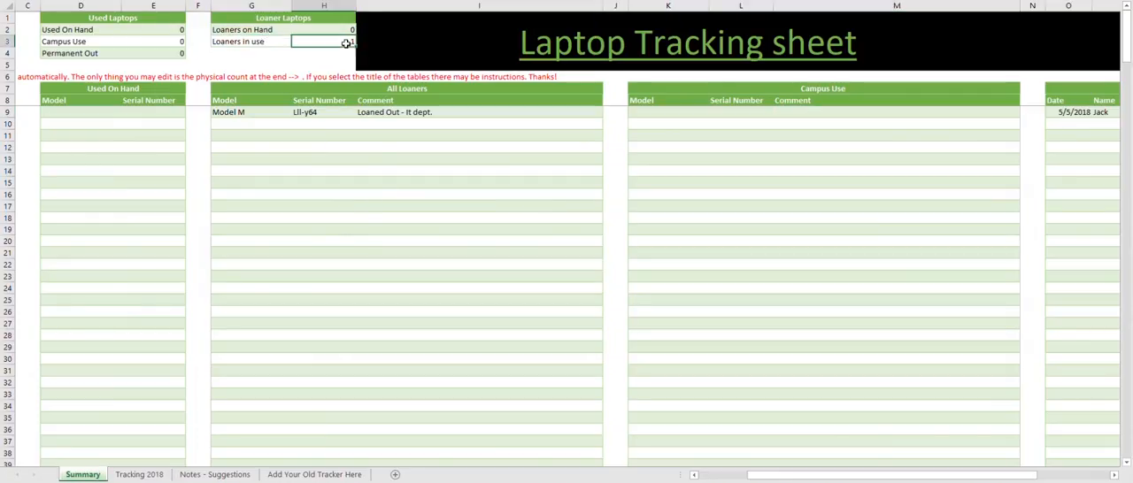
left_click(250, 112)
left_click(310, 116)
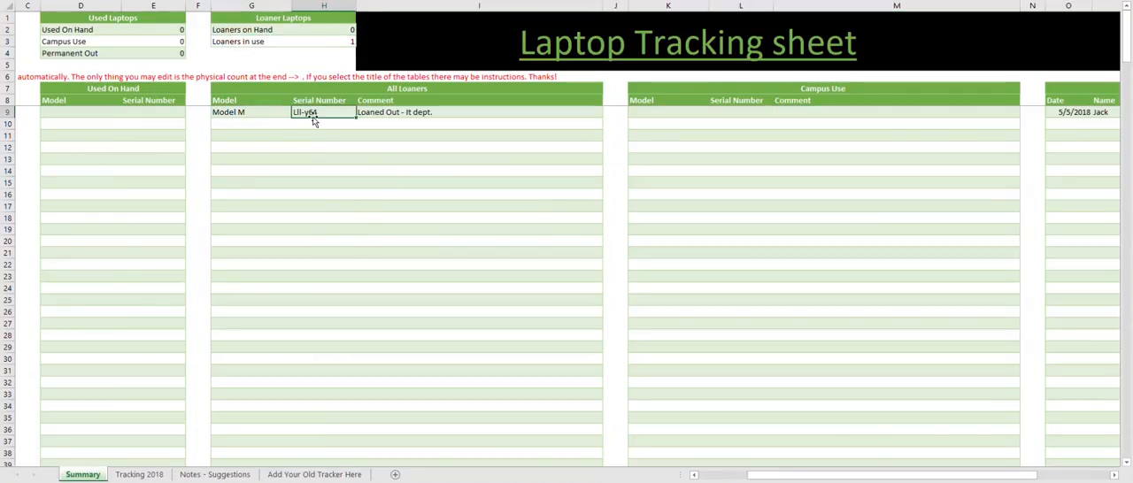
left_click(372, 112)
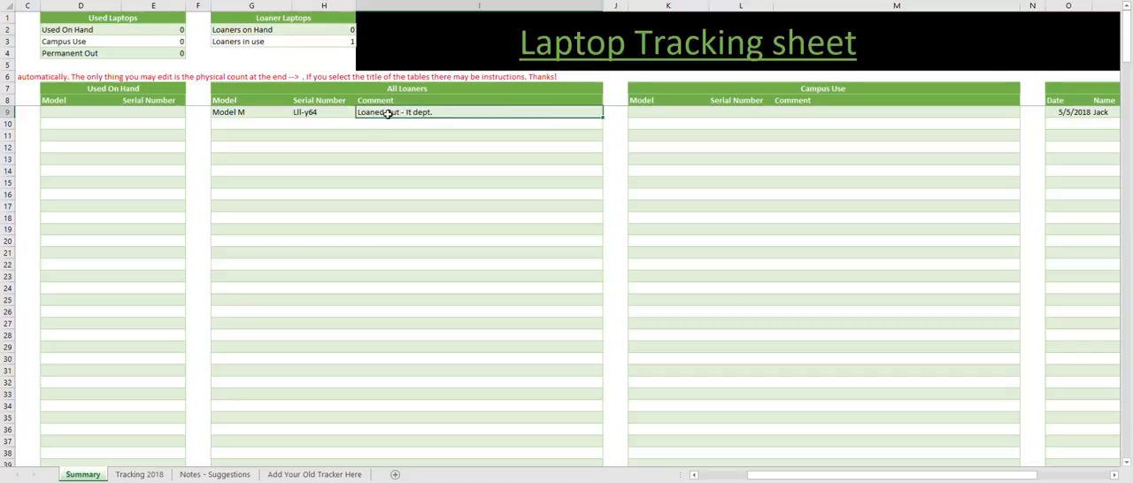
- Replace the Model M laptop's Used Laptops comment on Tracking 2018 with "Moew"
left_click(139, 474)
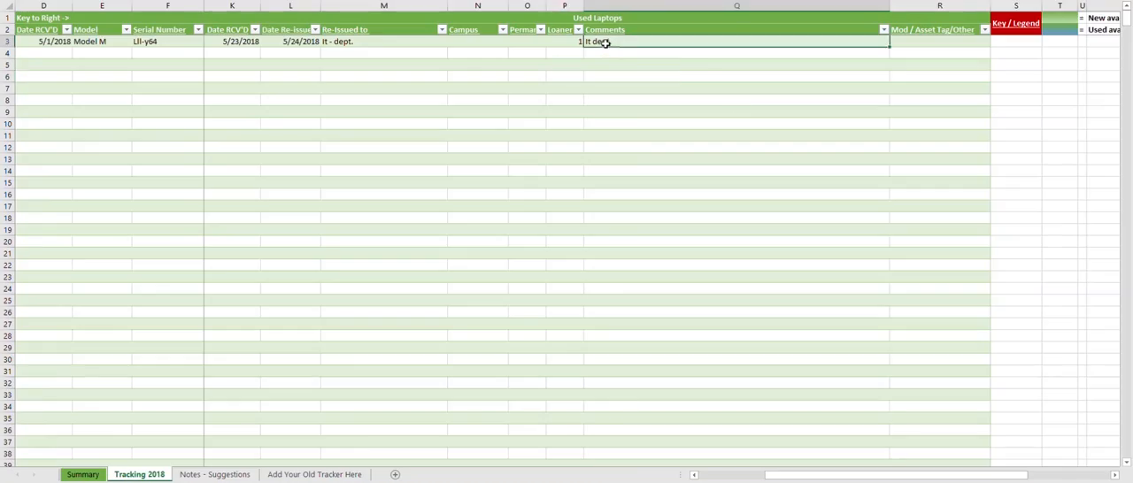
type("Moew")
left_click(608, 92)
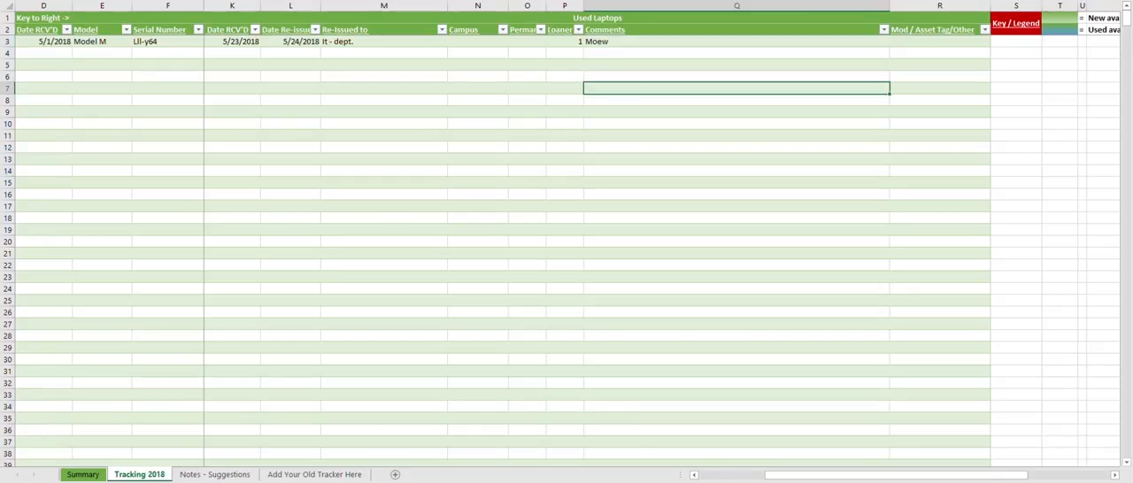
- Check the Model M laptop's comment under All Loaners on the Summary sheet
left_click(83, 474)
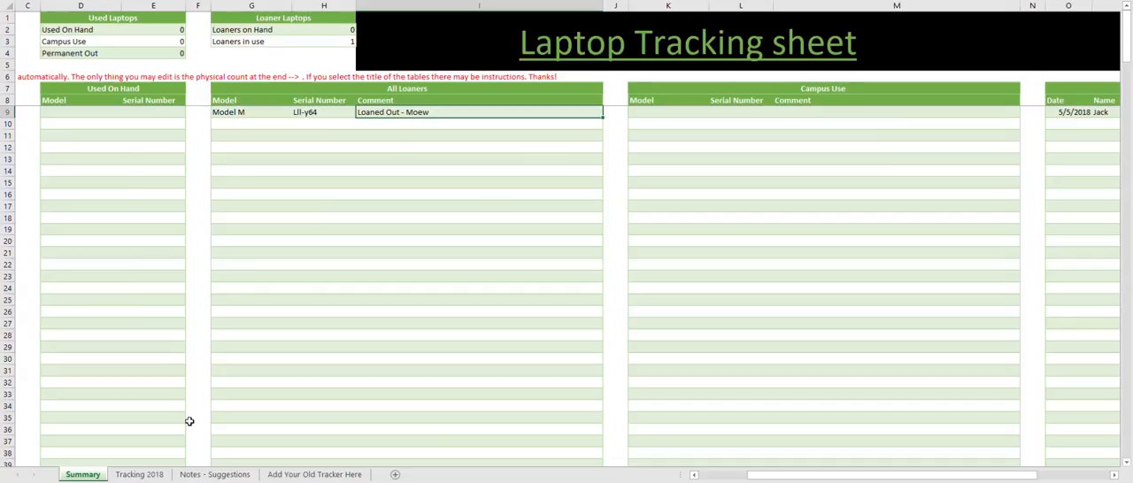
left_click(139, 474)
- Clear the Model M laptop's Used Laptops comment, re-issued date and Re-Issued to entry in row 3 of Tracking 2018
left_click(598, 42)
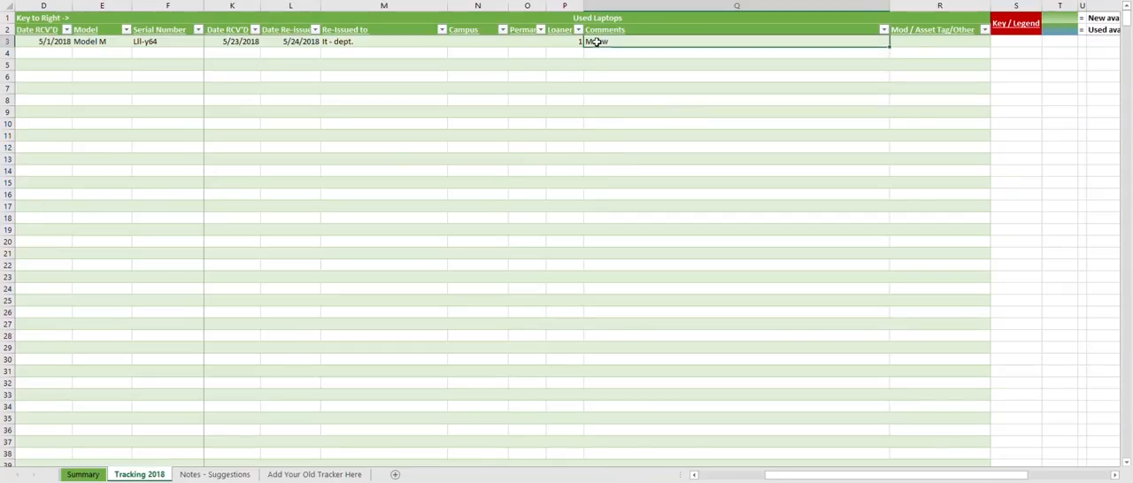
key("Delete")
key("Left")
key("Left")
key("Left")
key("Left")
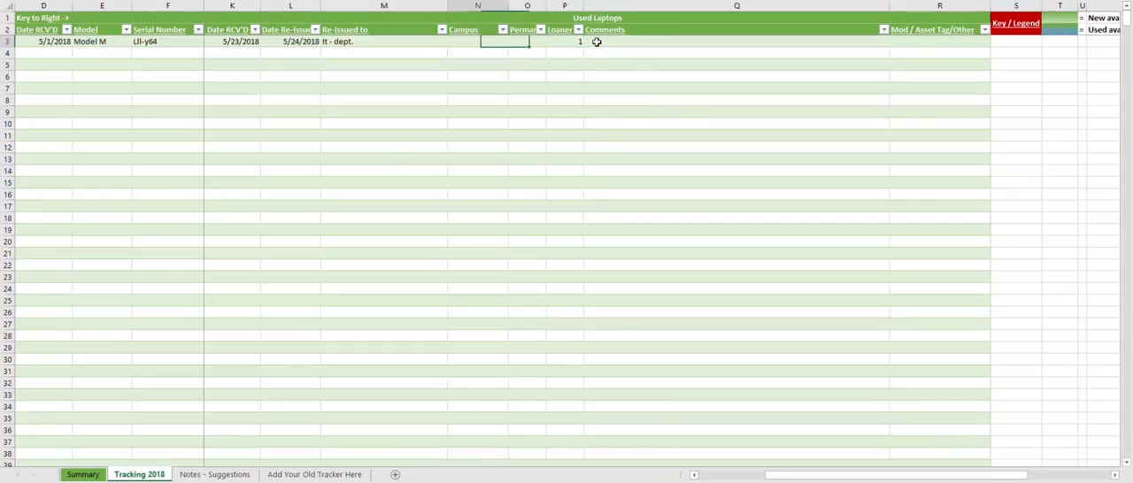
key("Delete")
key("Left")
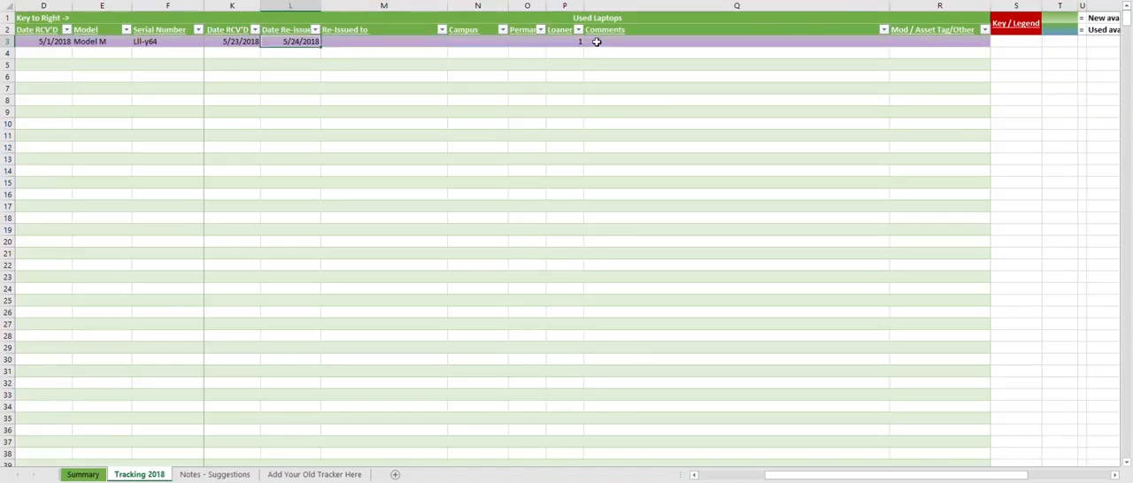
key("Delete")
key("Down")
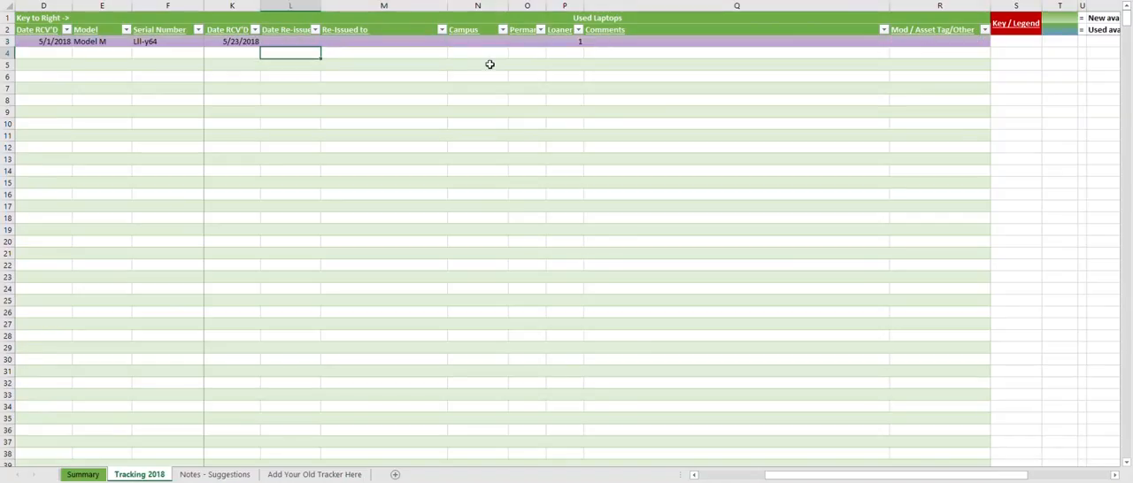
left_click(309, 42)
left_click(357, 41)
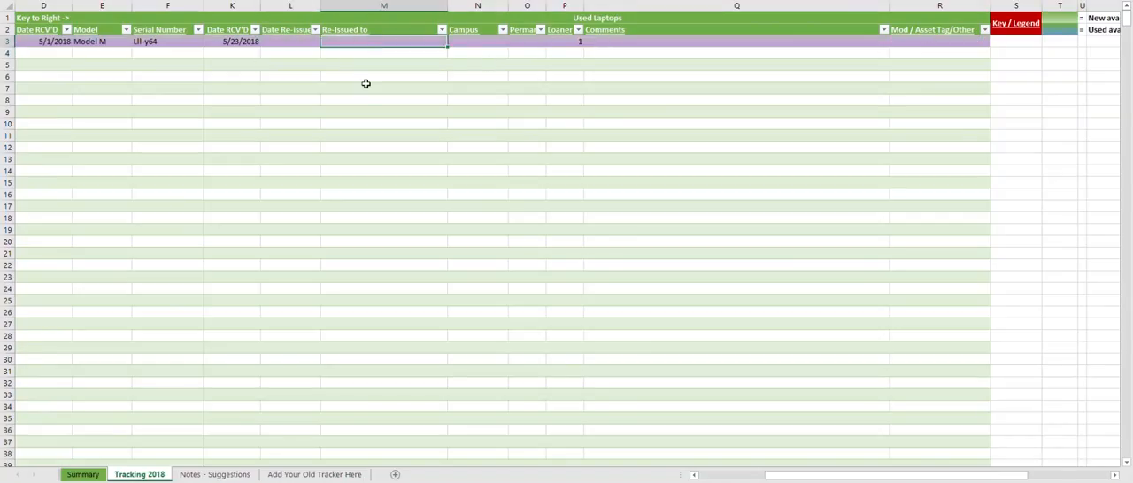
- Check the Summary sheet's used and loaner counts and the Model M entries under Used On Hand and All Loaners
left_click(82, 474)
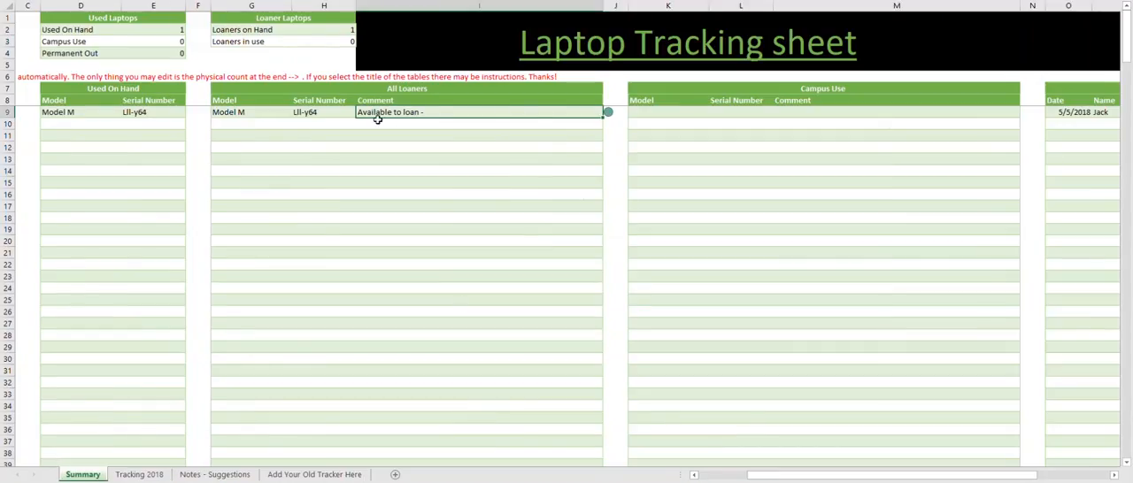
left_click(608, 114)
left_click(551, 145)
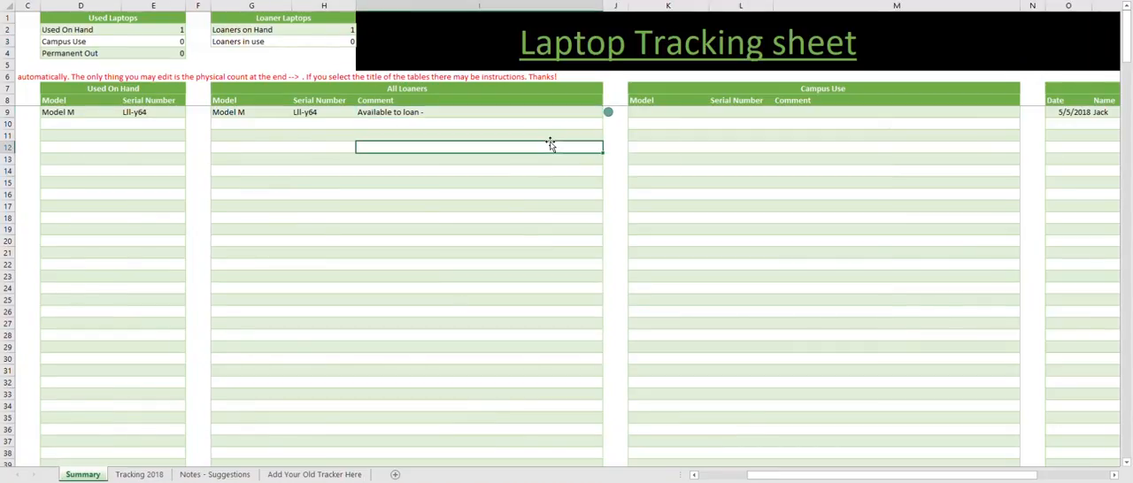
left_click_drag(845, 475, 796, 475)
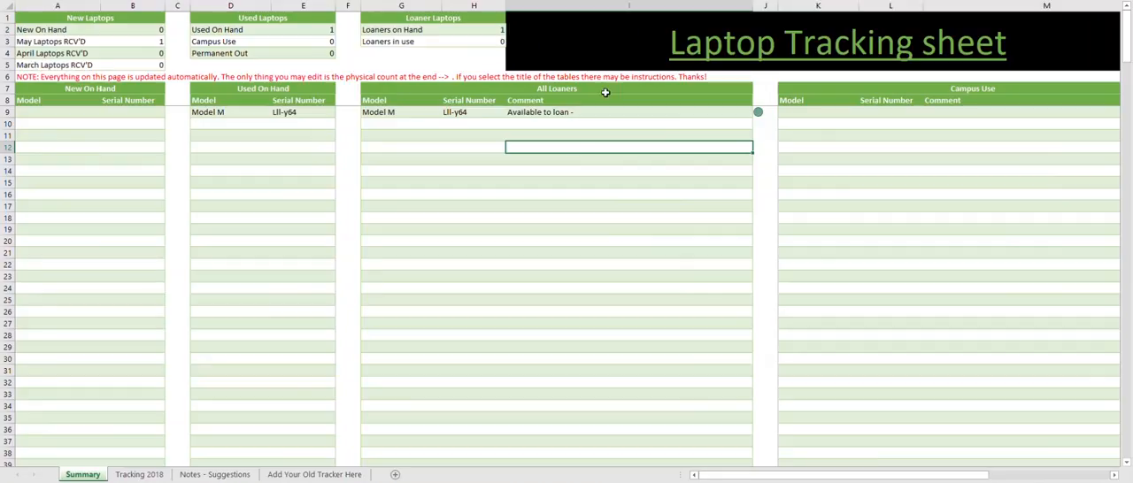
left_click_drag(753, 143, 716, 312)
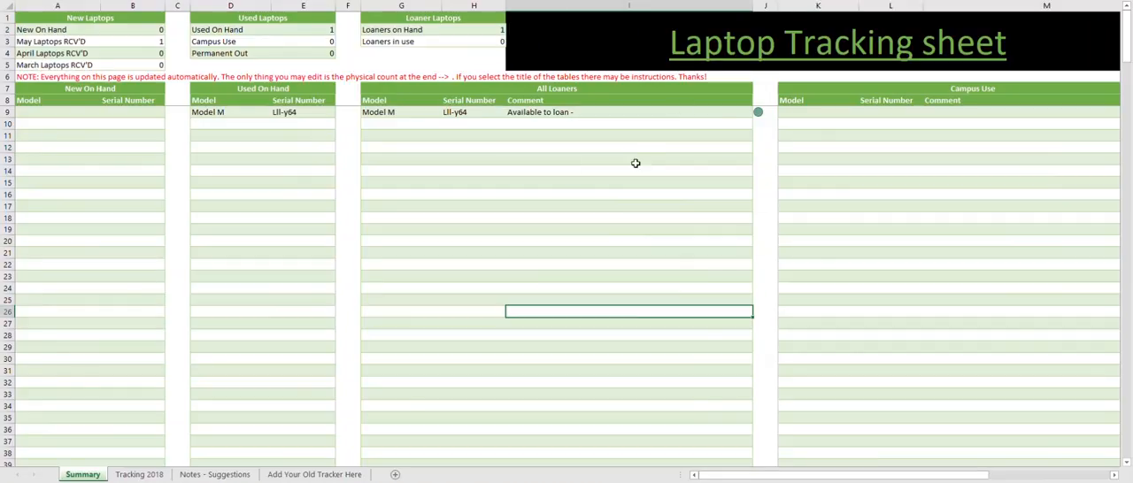
left_click(414, 278)
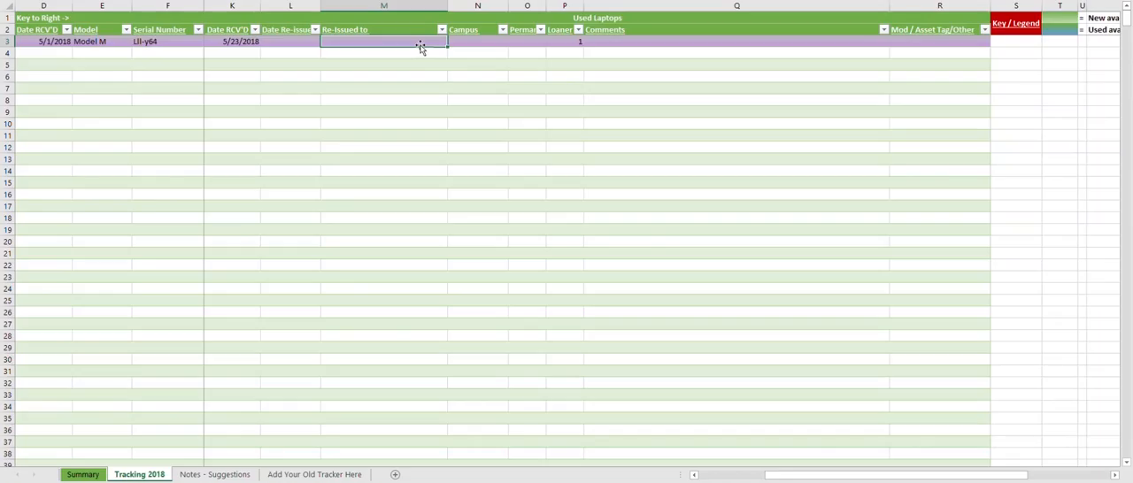
- Review the Model M laptop's Date Re-Issued, Re-Issued to and Comments cells on Tracking 2018 and its listing on Summary
left_click(300, 43)
left_click(349, 42)
left_click(305, 42)
left_click(359, 41)
left_click(639, 40)
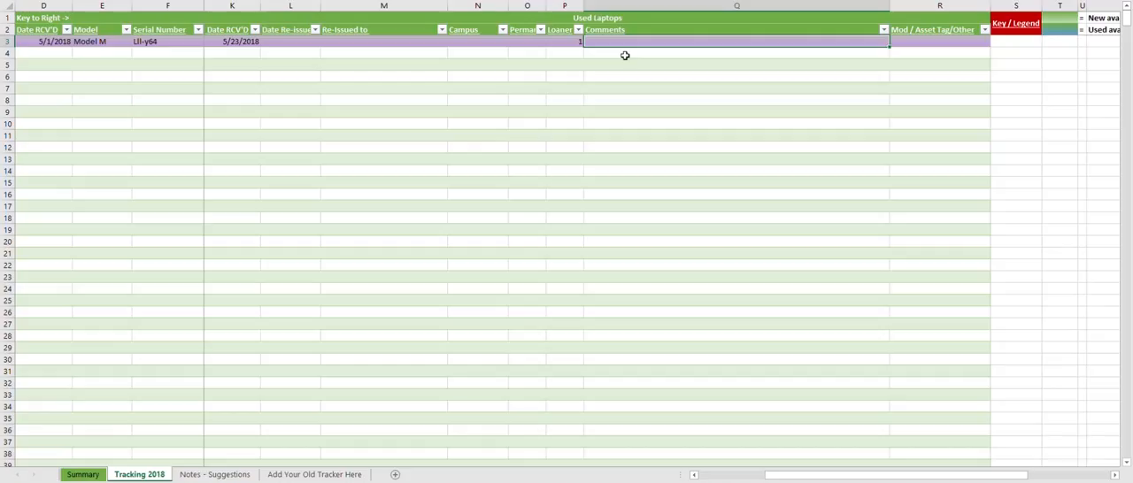
left_click(354, 44)
left_click_drag(277, 42, 353, 41)
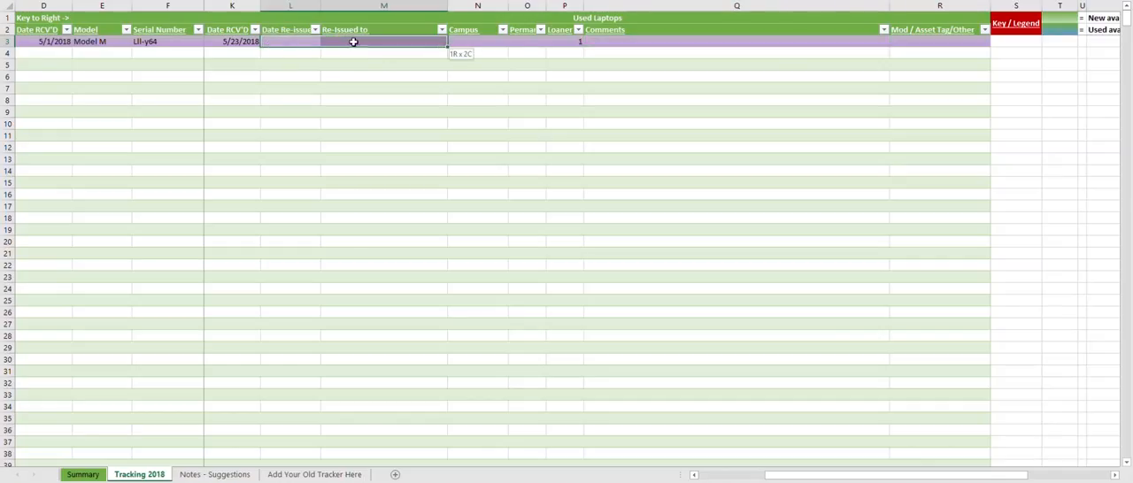
left_click(82, 476)
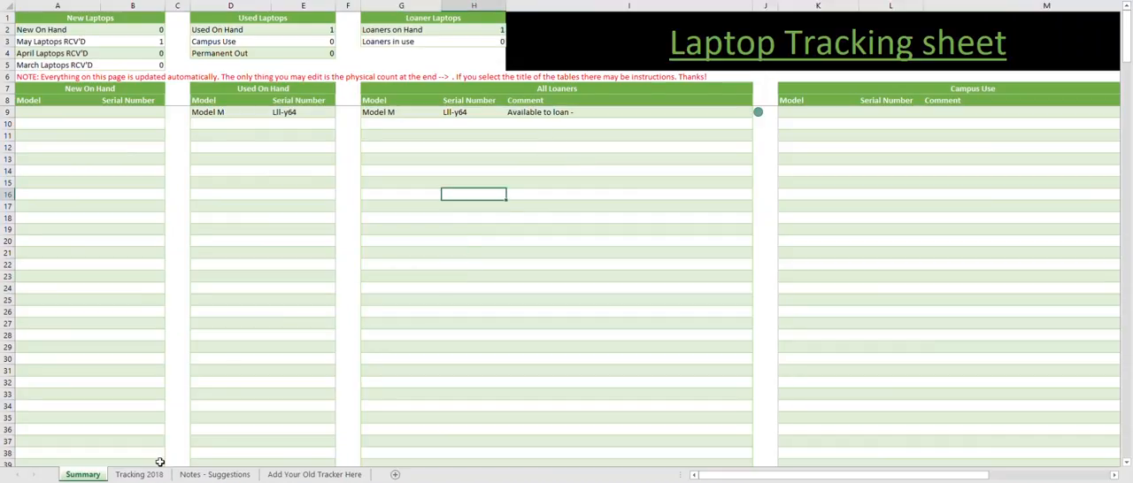
left_click(140, 474)
- Copy the received date and model from row 3 of Tracking 2018 into row 4, and enter 123 as its serial number
left_click(379, 86)
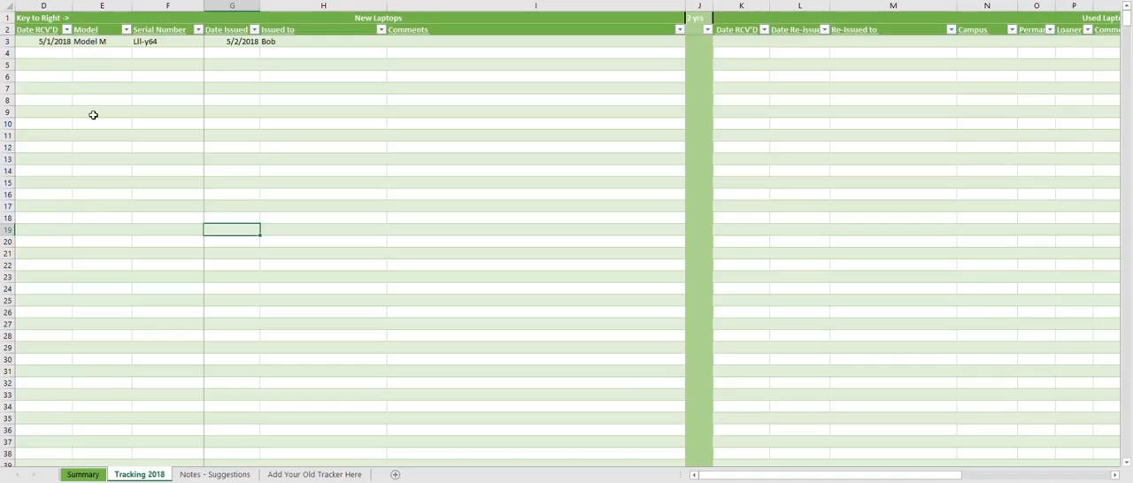
left_click_drag(44, 42, 75, 42)
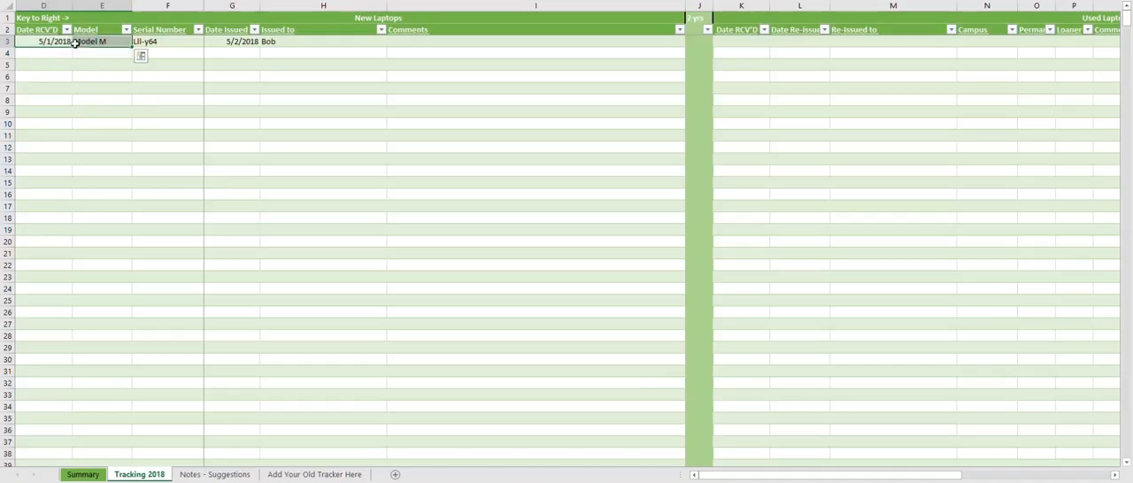
key("ctrl+c")
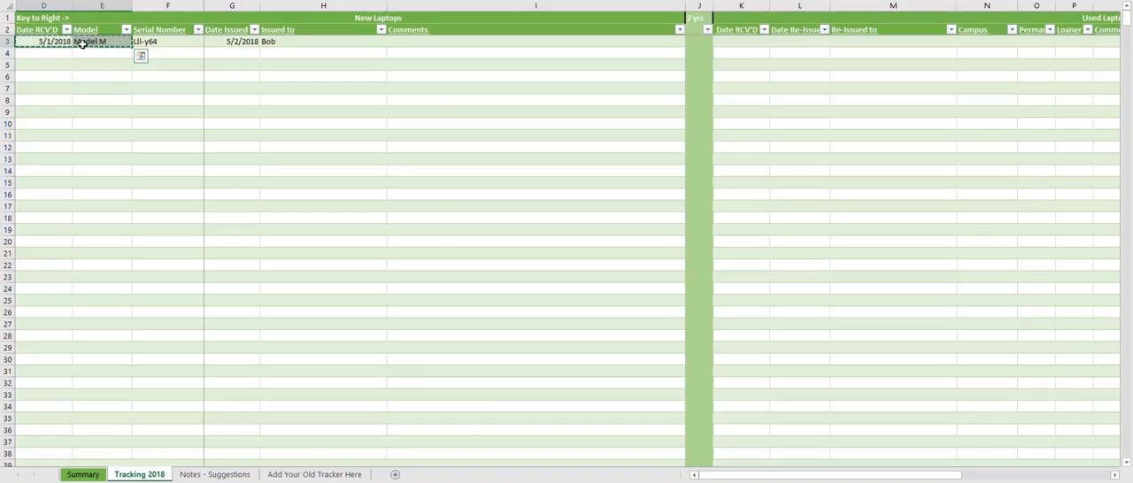
key("Down")
key("ctrl+v")
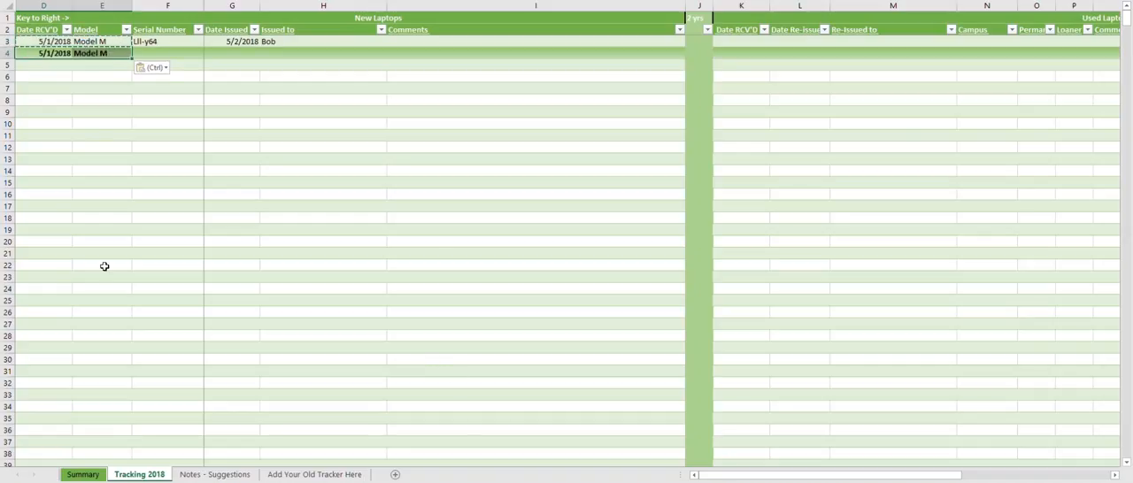
left_click(197, 53)
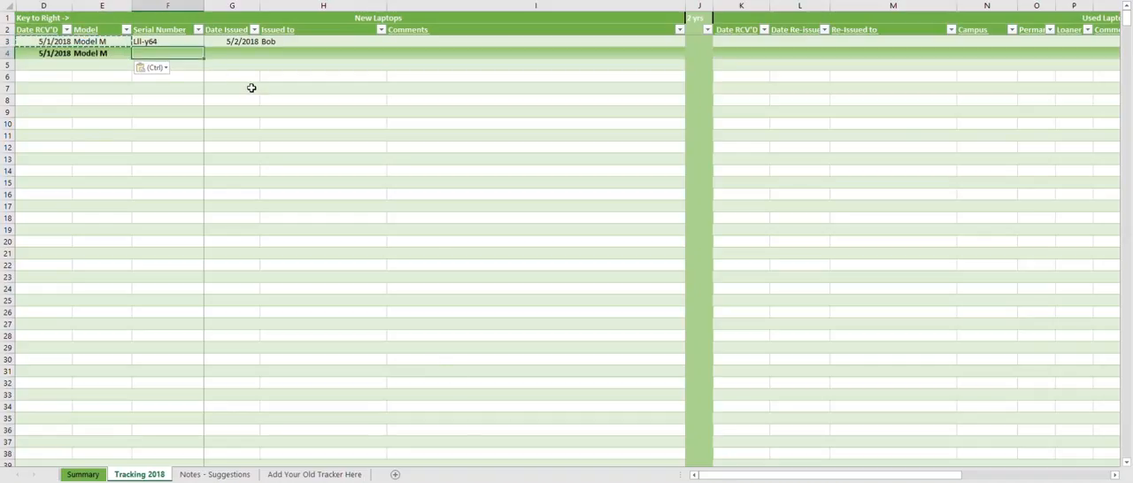
type("12")
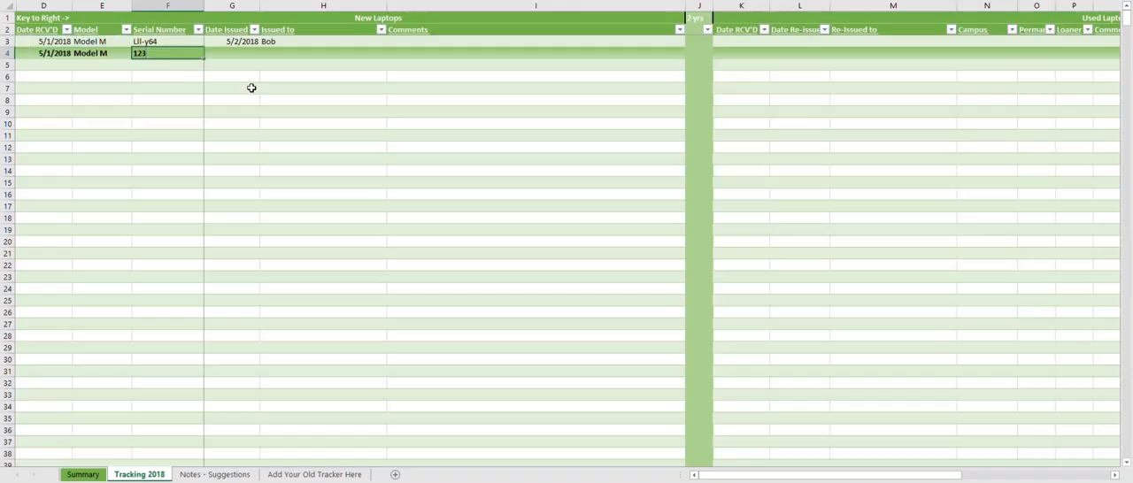
type("3")
left_click(252, 88)
- Copy the received date and model from row 4 into row 5
right_click(48, 67)
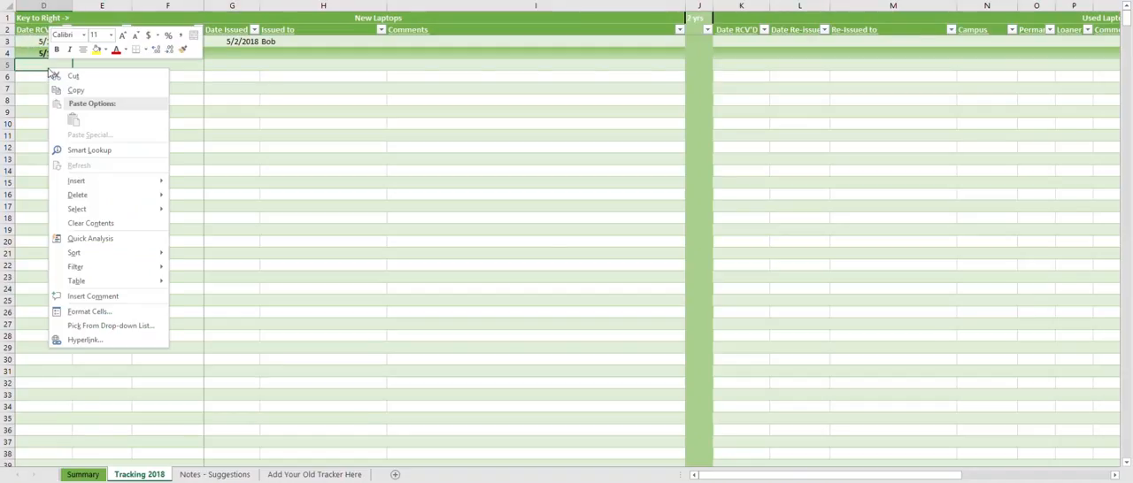
left_click(25, 61)
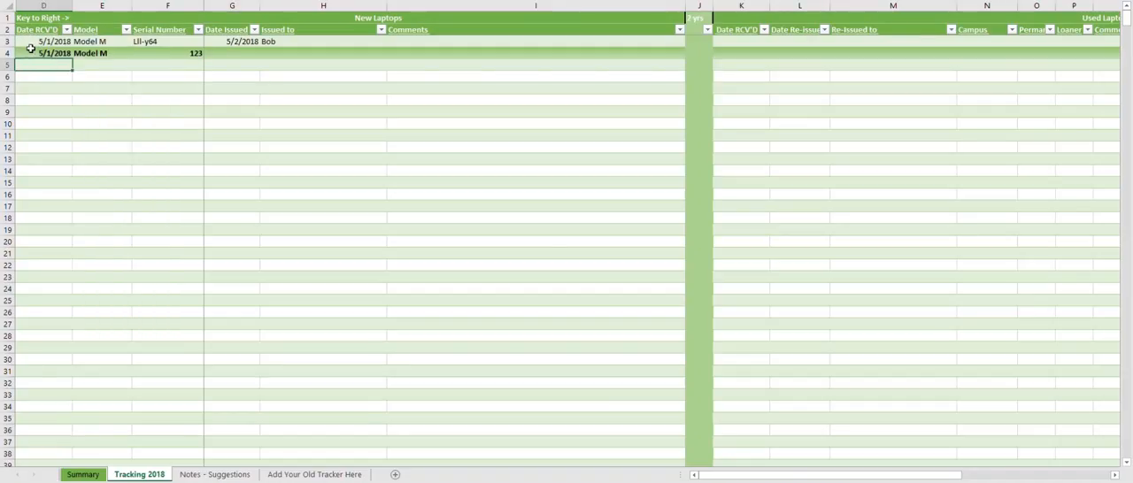
left_click_drag(31, 52, 82, 53)
key("ctrl+c")
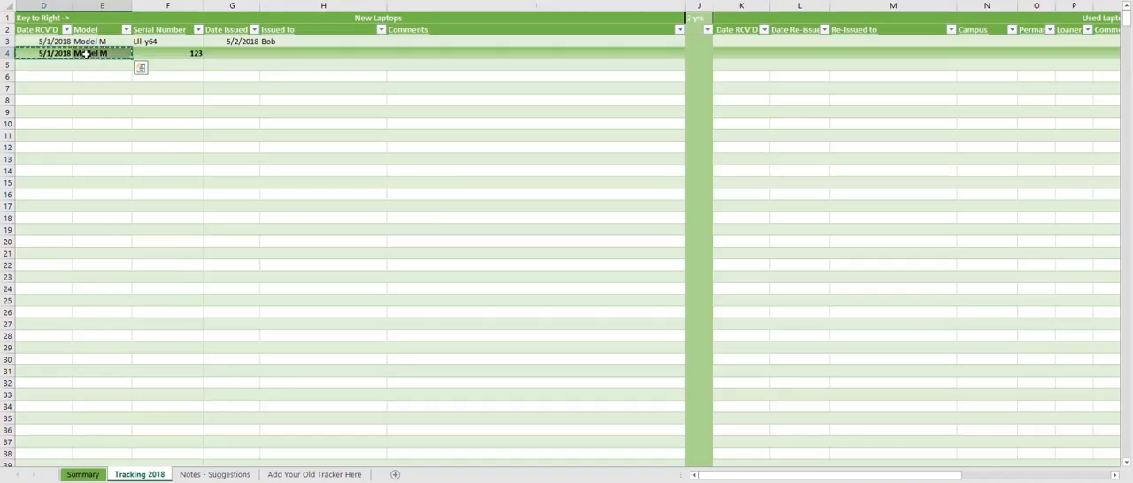
key("Down")
key("ctrl+v")
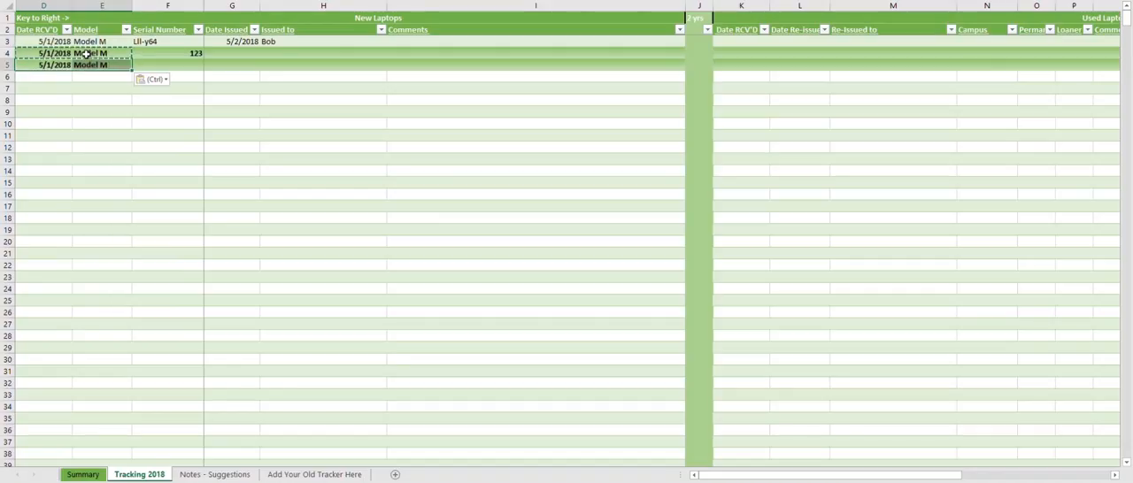
- Try to enter the duplicate serial number 123 for the laptop in row 5, and cancel the entry
key("Right")
key("Right")
type("123")
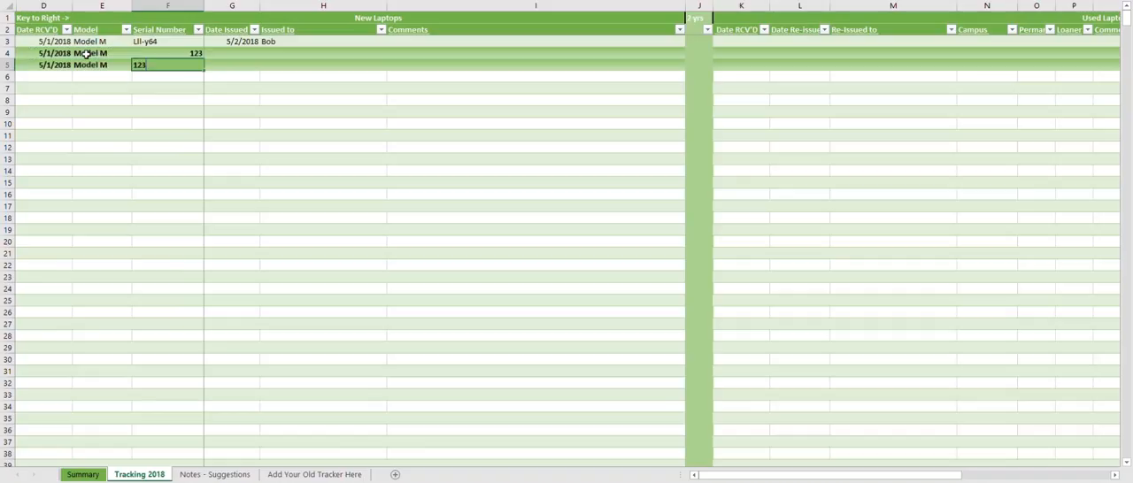
key("Return")
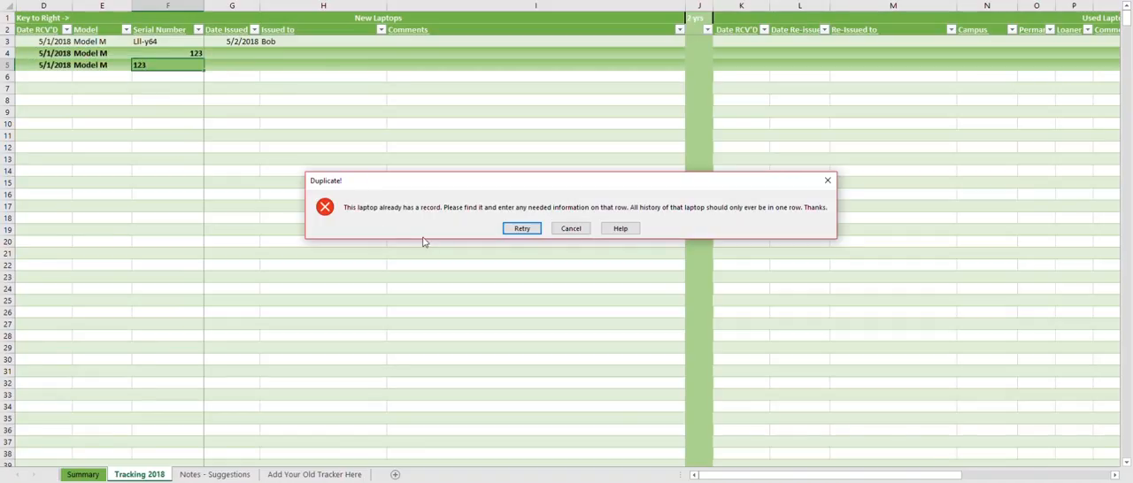
key("Escape")
left_click(165, 99)
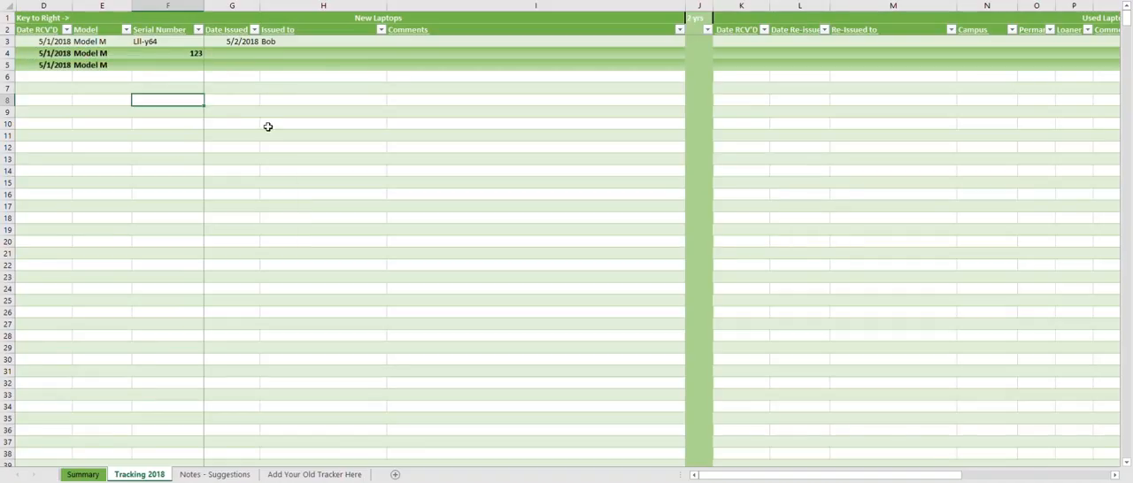
- Review row 4's identification cells, its New Laptops issue and comment cells, and its used Date RCV'D cell
left_click_drag(43, 41, 115, 53)
left_click(165, 53)
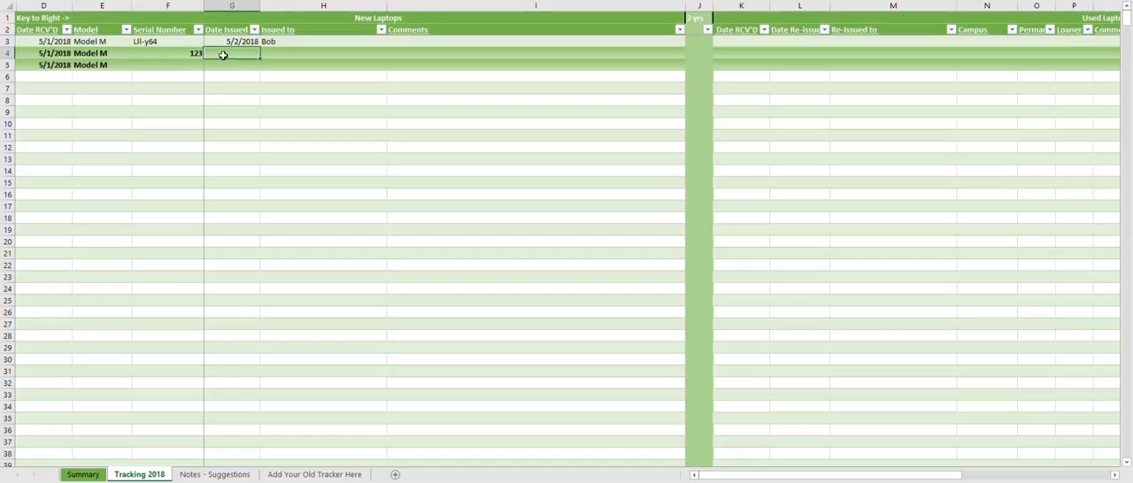
left_click_drag(231, 53, 435, 50)
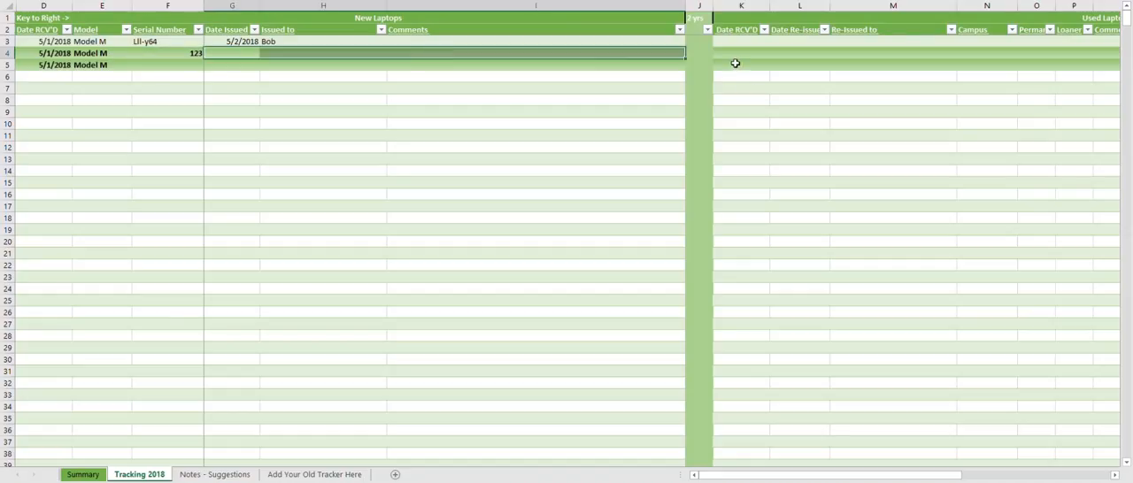
left_click(739, 55)
- Examine the Mod / Asset Tag/Other column at the end of the Used Laptops section
left_click_drag(787, 473, 878, 473)
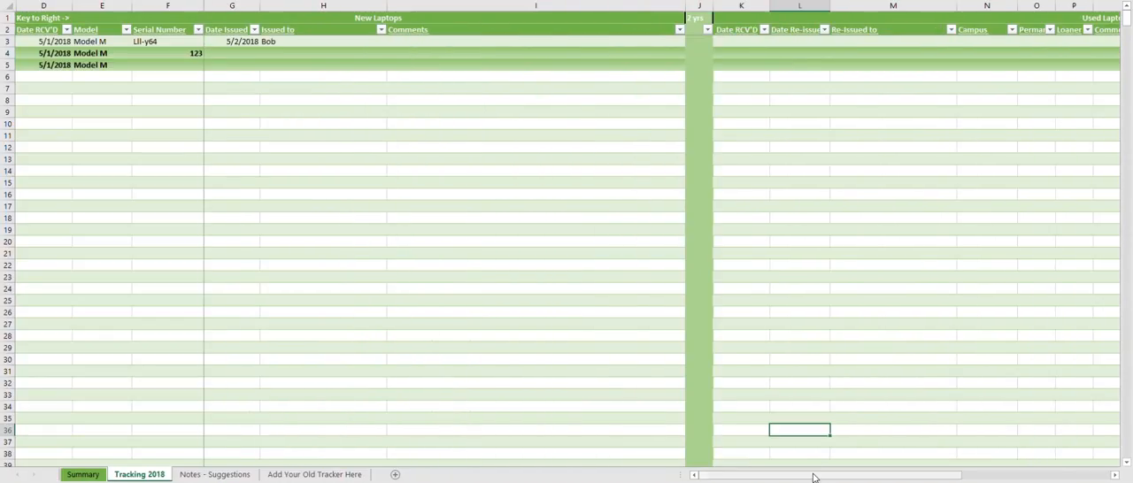
left_click_drag(814, 478, 913, 473)
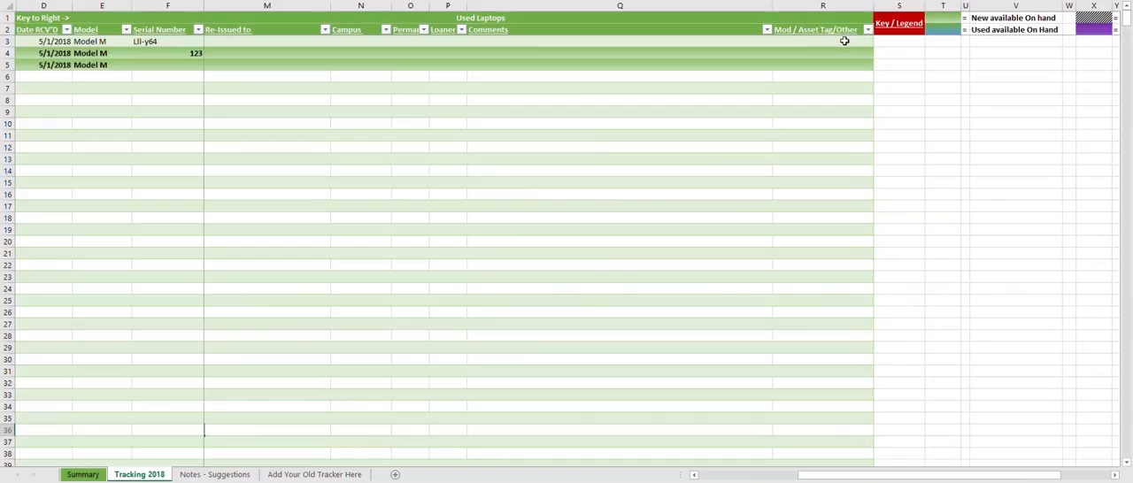
left_click(830, 56)
left_click(814, 163)
left_click(797, 51)
left_click(797, 39)
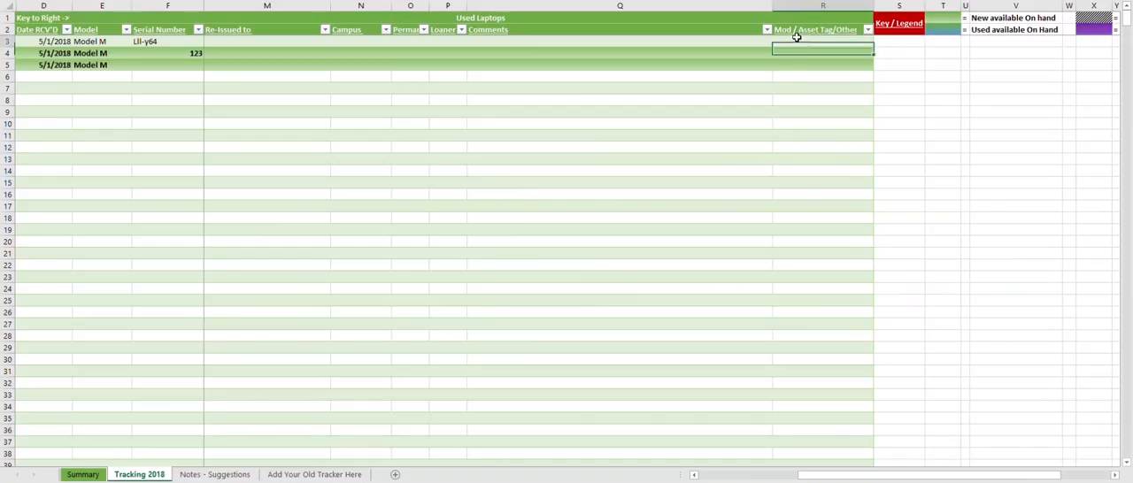
left_click(801, 103)
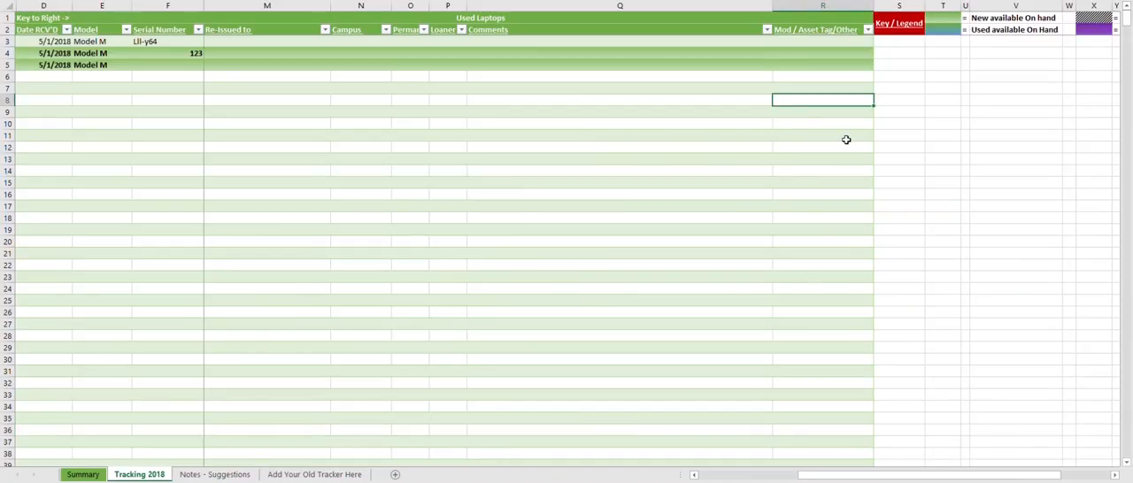
- Review the Date RCV'D and Model columns, and return to the Used Laptops section's Mod / Asset Tag/Other column
left_click_drag(801, 475, 684, 478)
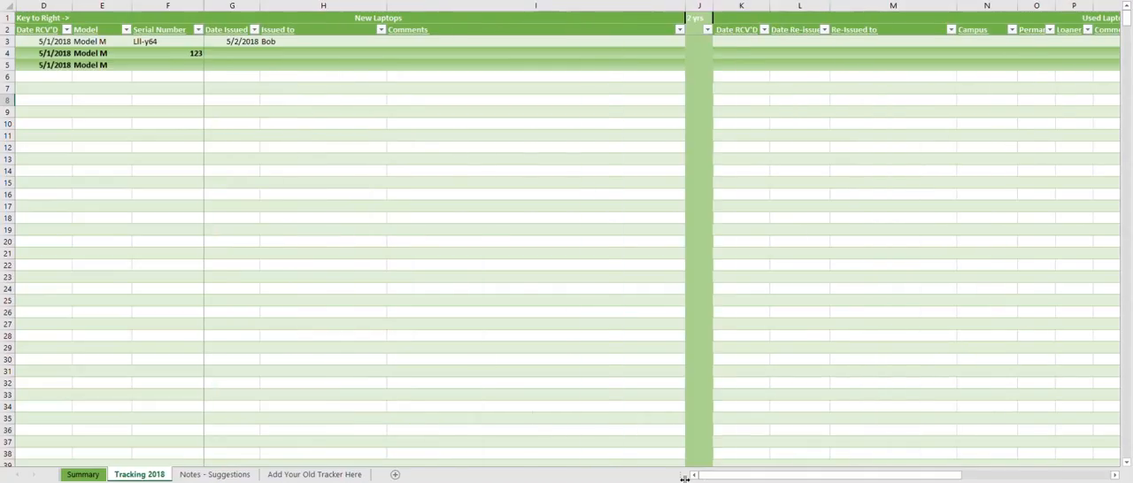
left_click_drag(48, 41, 46, 304)
left_click(101, 300)
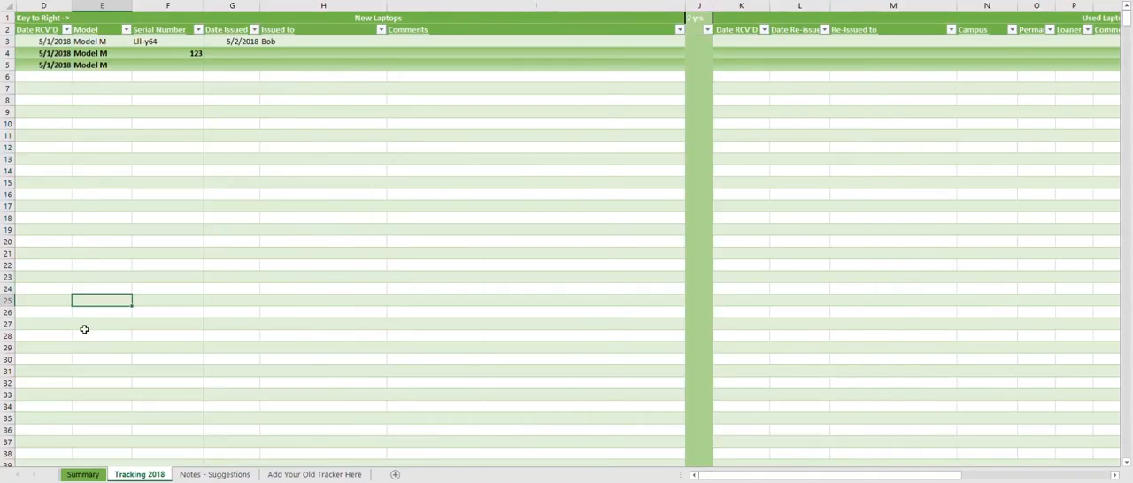
left_click_drag(896, 476, 1005, 477)
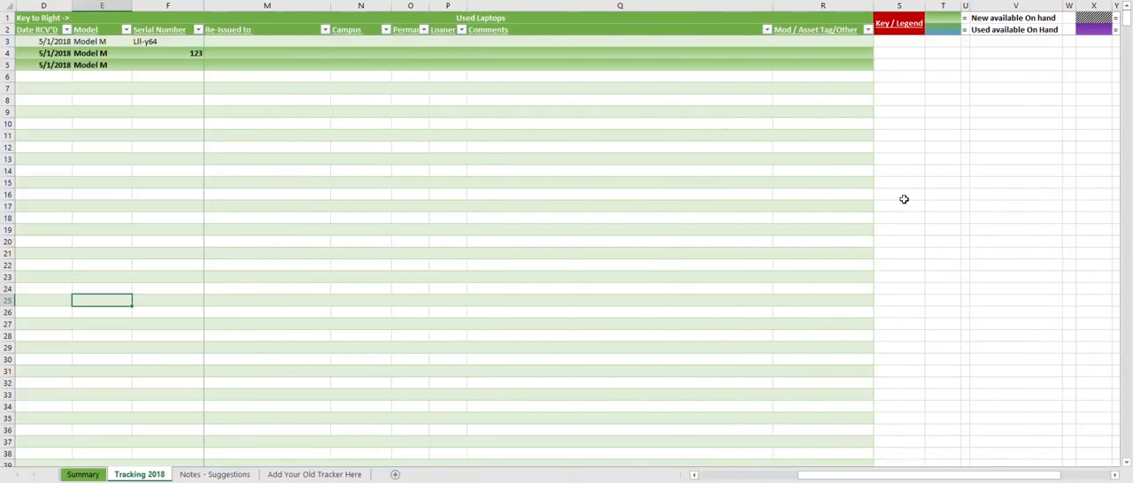
- Enter Mod 6 2018 in row 10 of the Mod / Asset Tag/Other column and copy it across rows 8 to 20
left_click(801, 42)
left_click(810, 124)
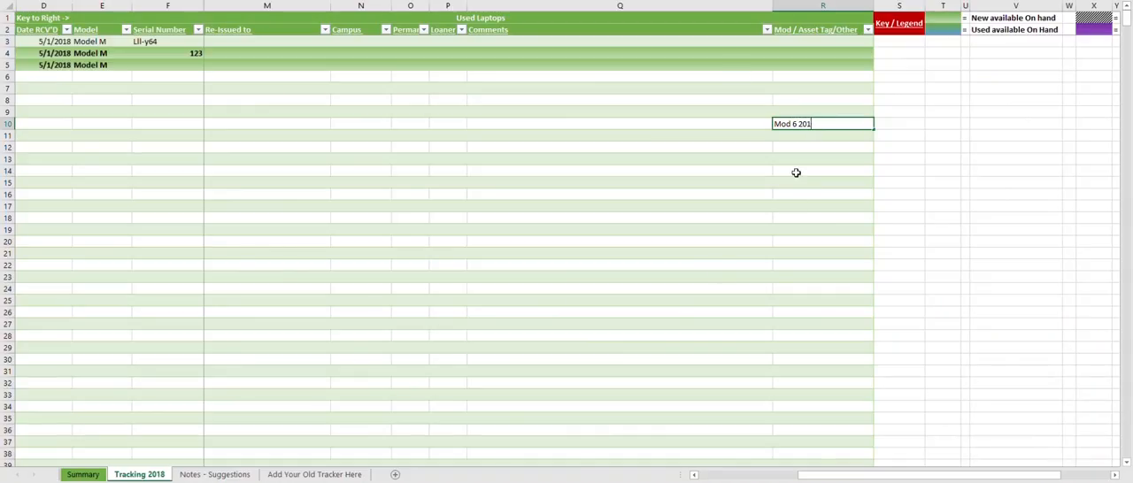
type("8")
left_click(796, 173)
left_click(805, 124)
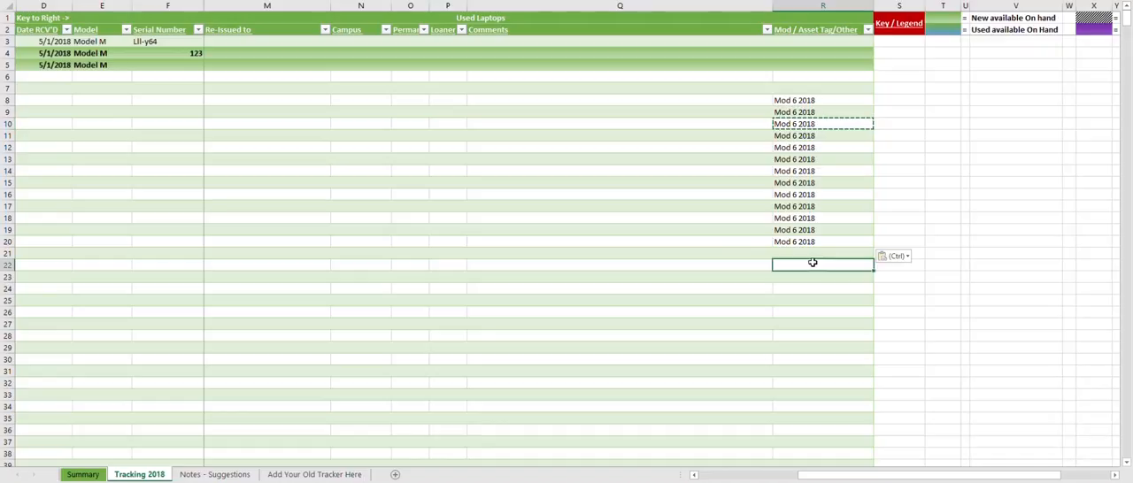
left_click(809, 113)
- Highlight the New Laptops cells in rows 9 to 19, and filter the Mod / Asset Tag/Other column to only Mod 6 2018
left_click_drag(47, 115, 468, 230)
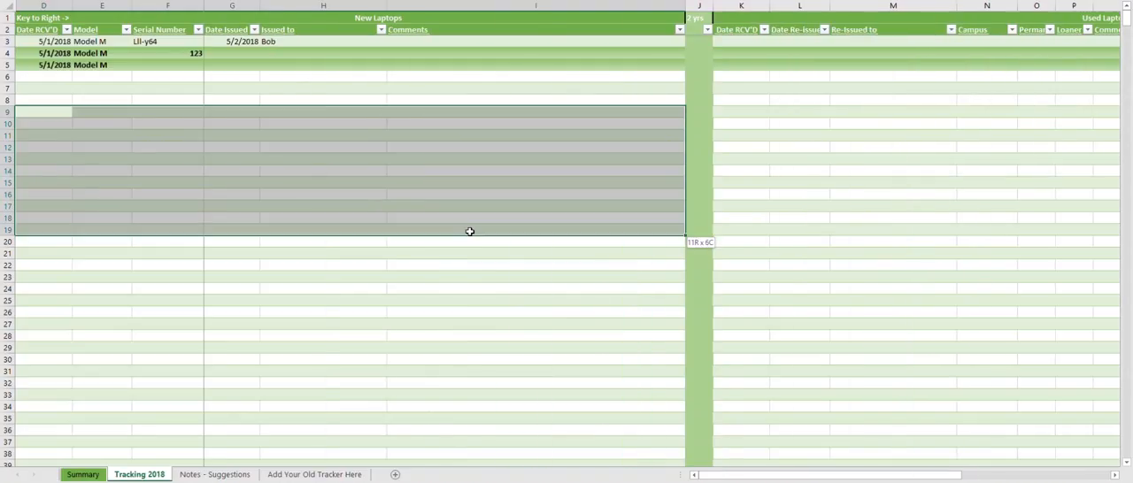
left_click_drag(717, 476, 817, 478)
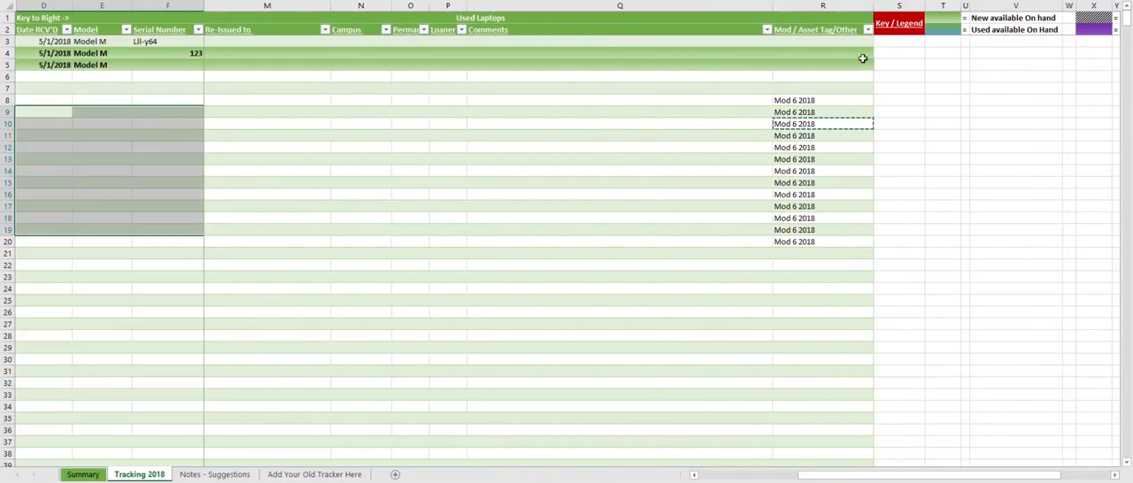
left_click(867, 30)
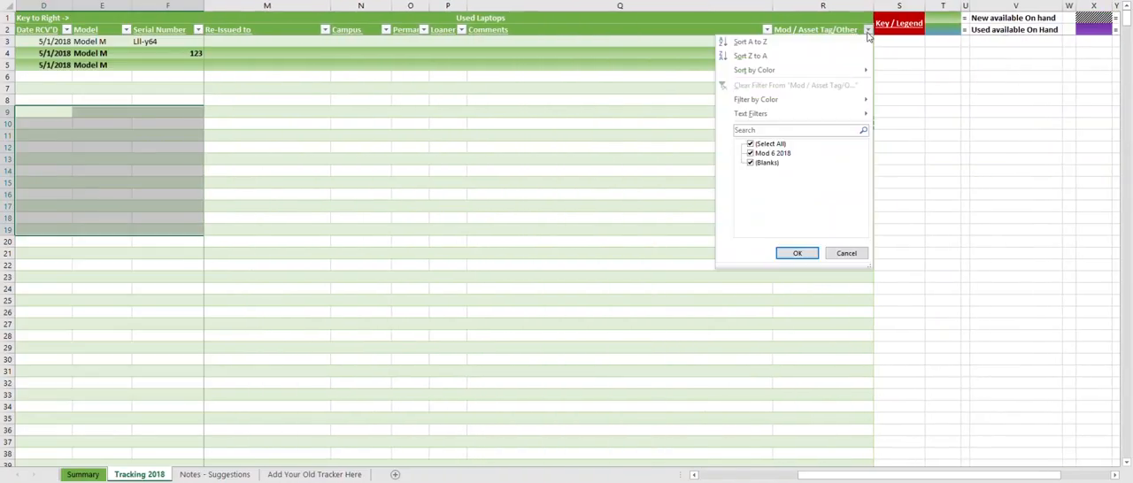
left_click(751, 145)
left_click(751, 153)
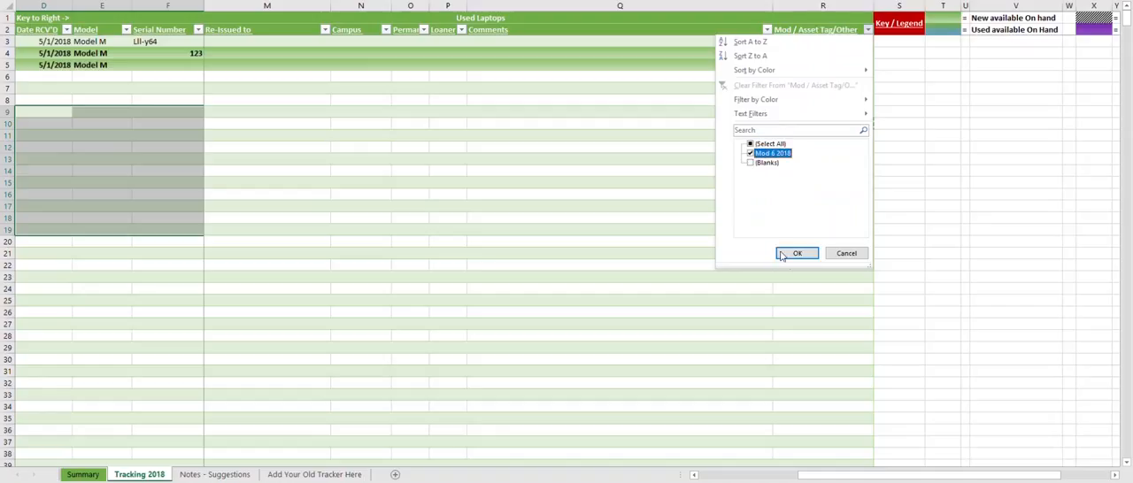
left_click(796, 254)
left_click(917, 230)
left_click(825, 151)
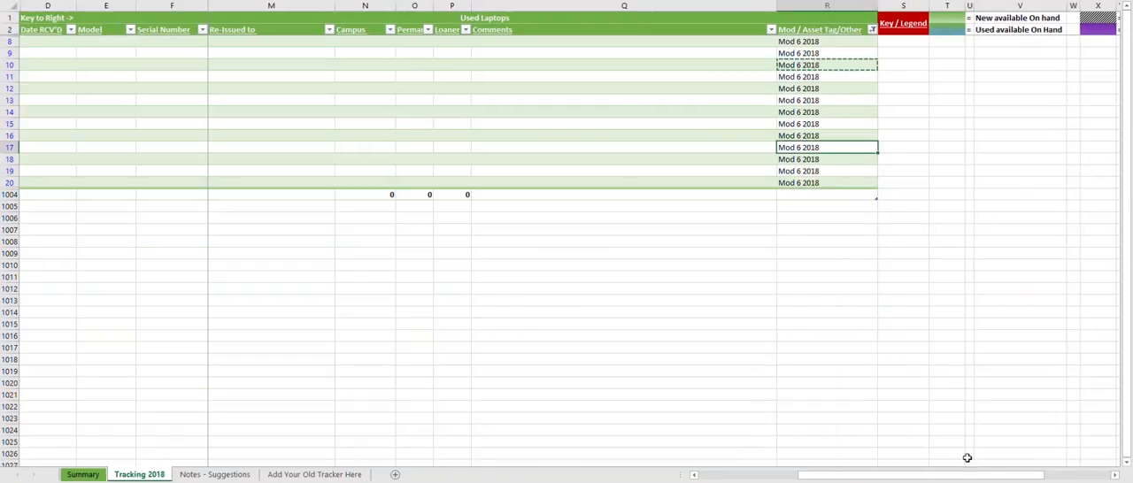
- Review the filtered Used Laptops columns, and check the Summary sheet's laptop tables before returning to Tracking 2018
left_click_drag(941, 480, 817, 473)
left_click(885, 347)
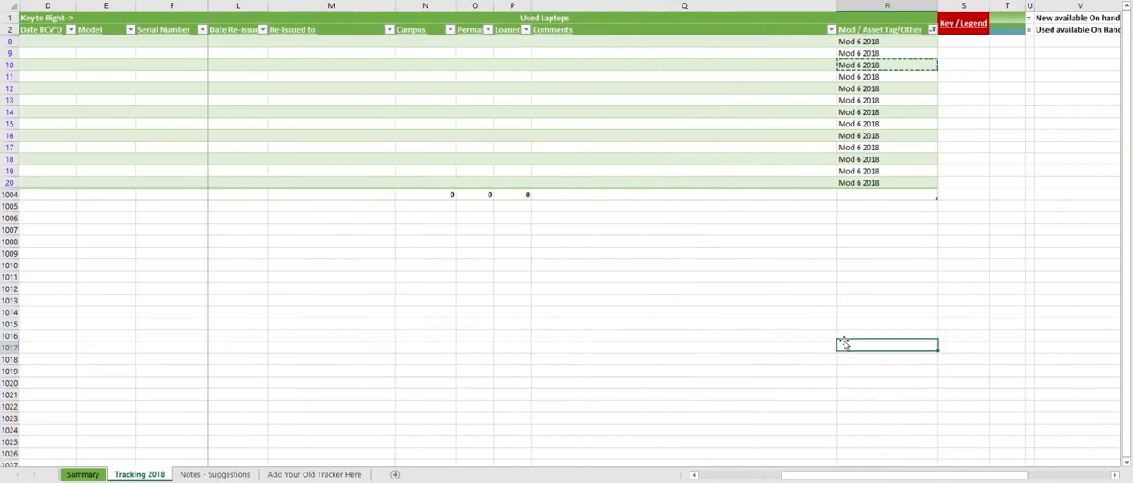
left_click(83, 474)
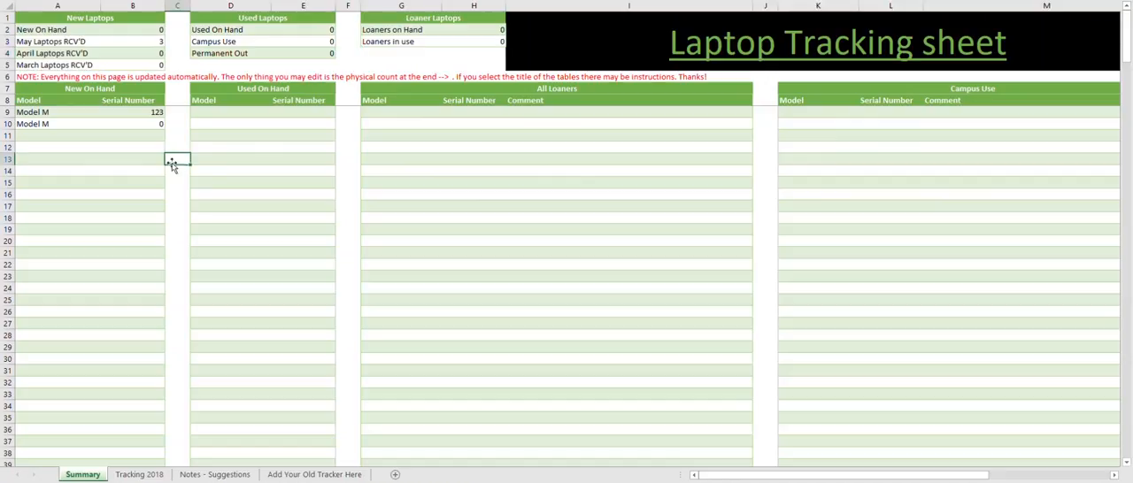
left_click(207, 170)
left_click(160, 475)
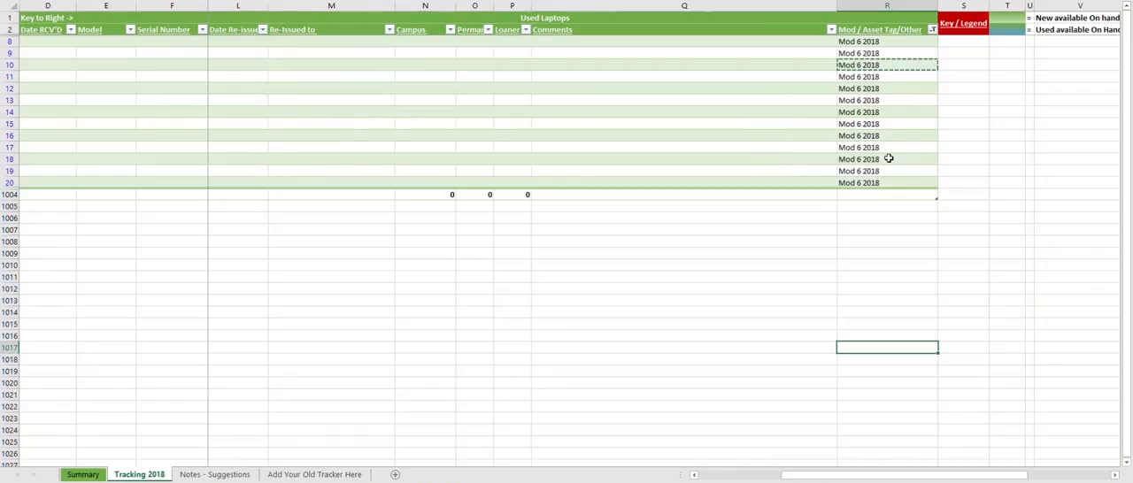
- Clear the filter from the Mod / Asset Tag/Other column
left_click(932, 30)
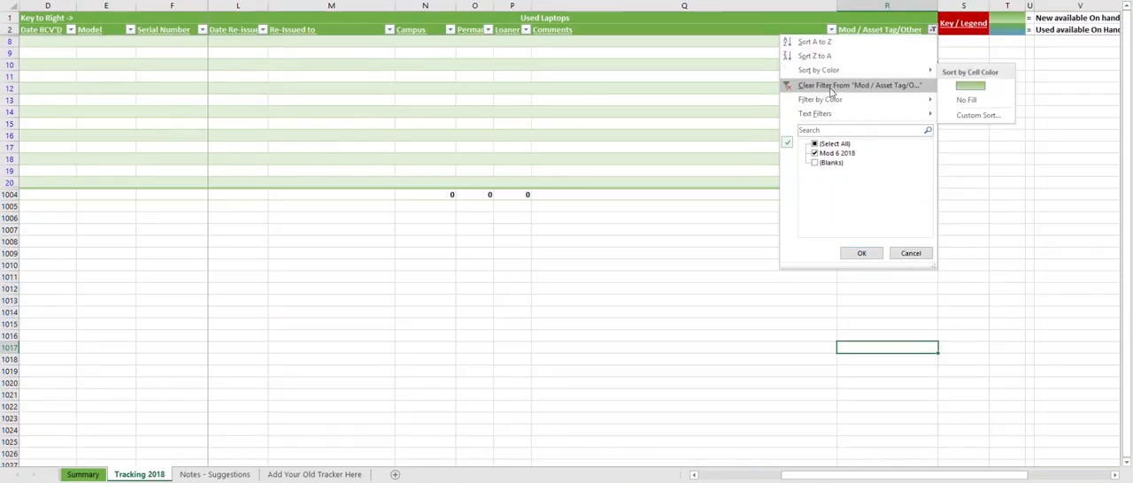
left_click(812, 86)
left_click(744, 206)
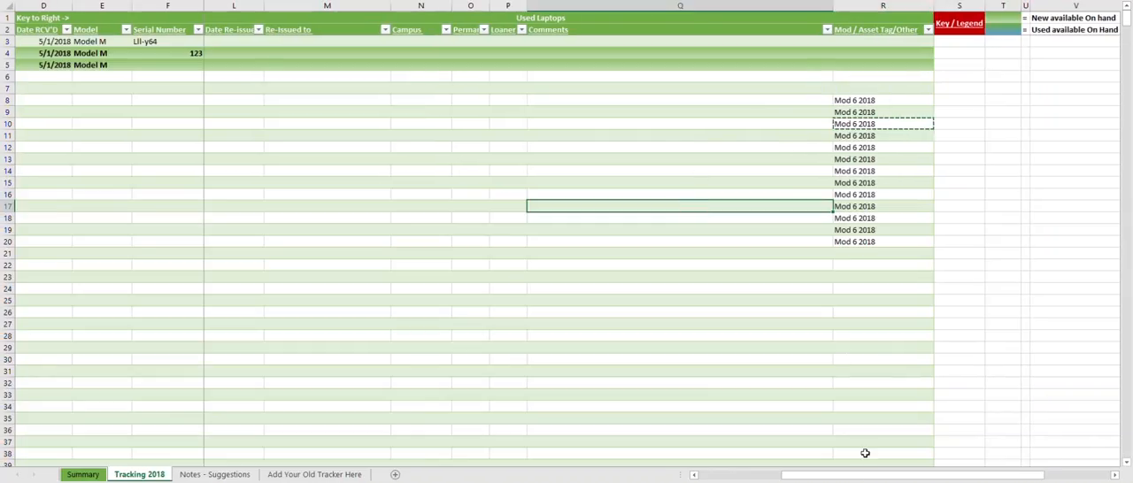